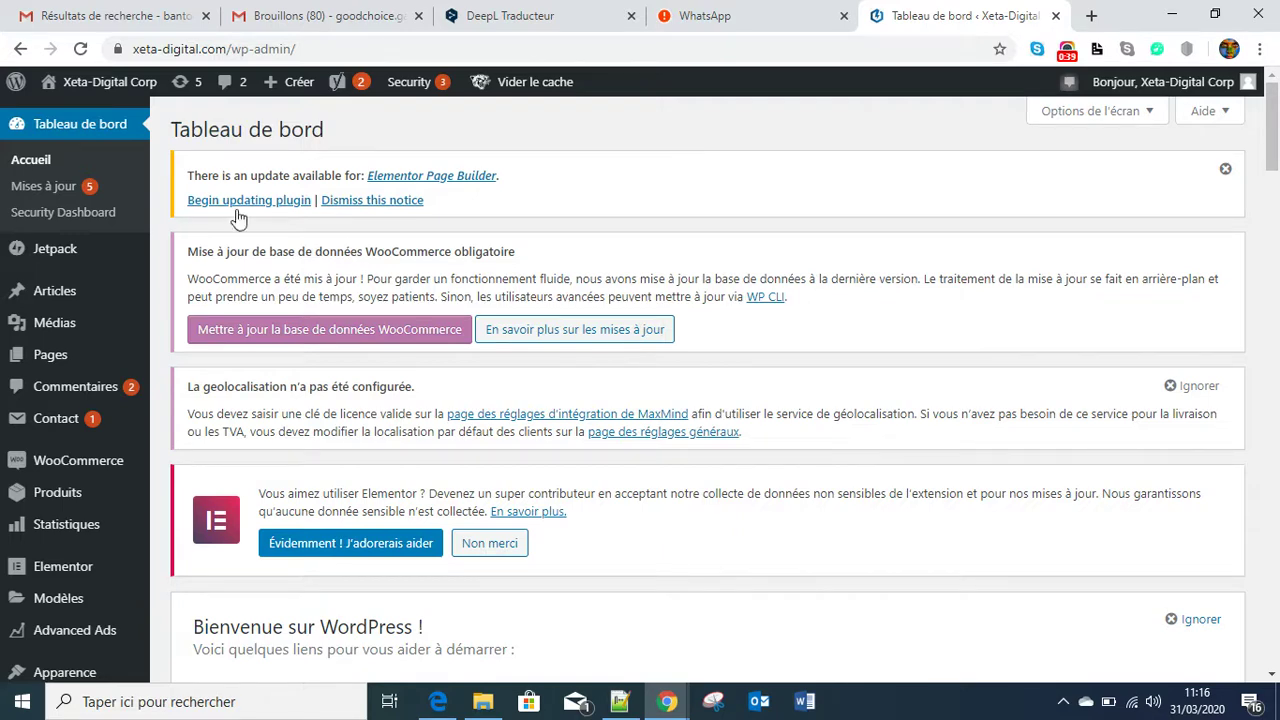
- Switch from the eBilling sign-in tab to the Mon Super Site WordPress dashboard tab
scroll(100, 312, down, 2)
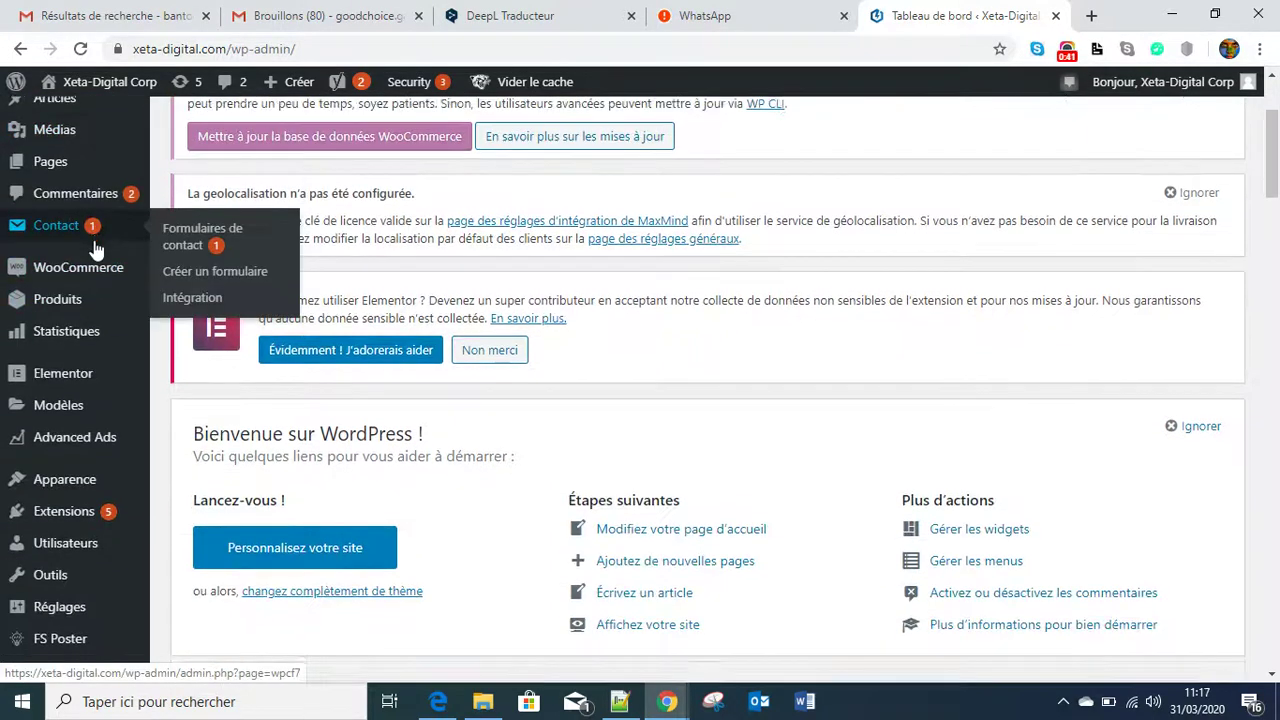
scroll(100, 251, down, 2)
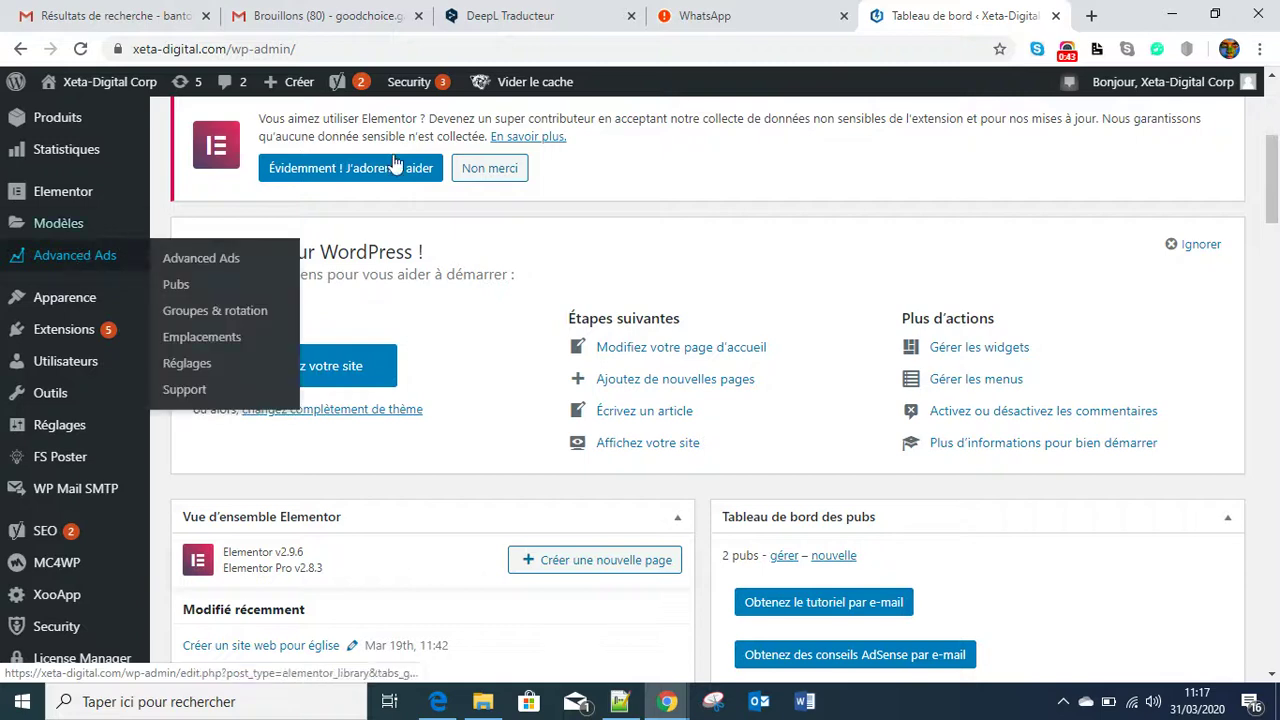
click(664, 699)
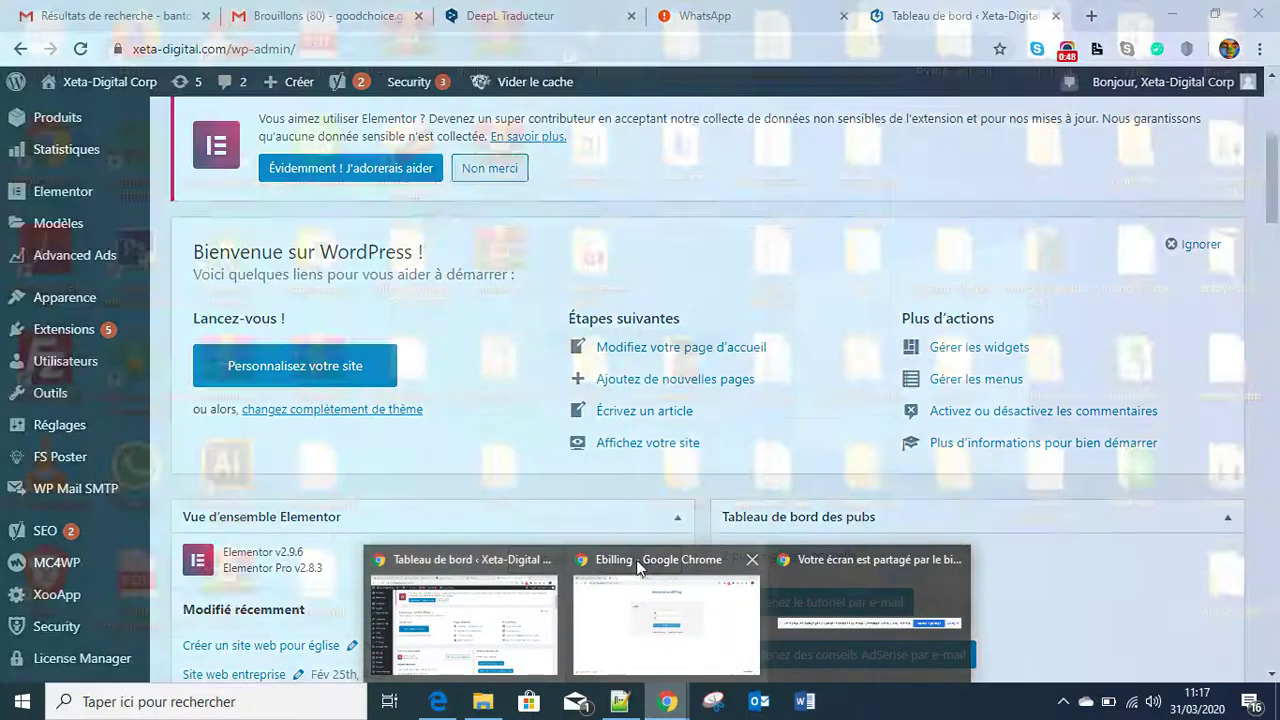
click(640, 565)
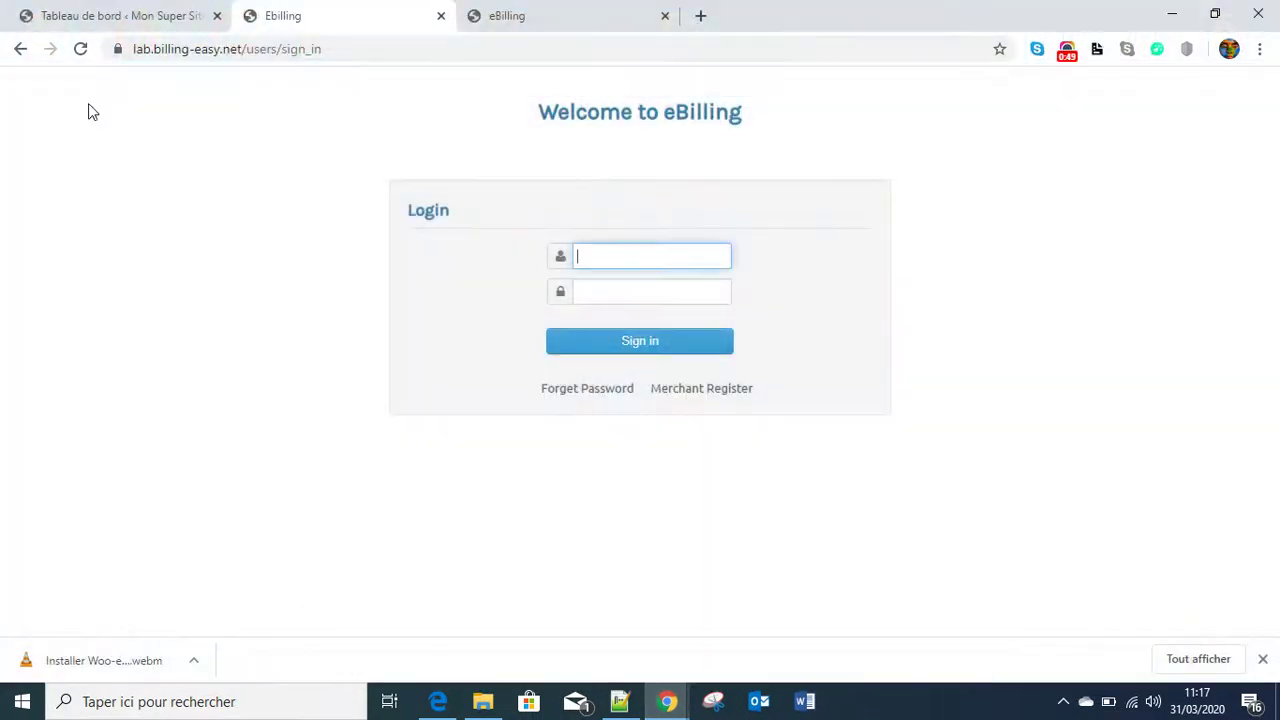
click(86, 18)
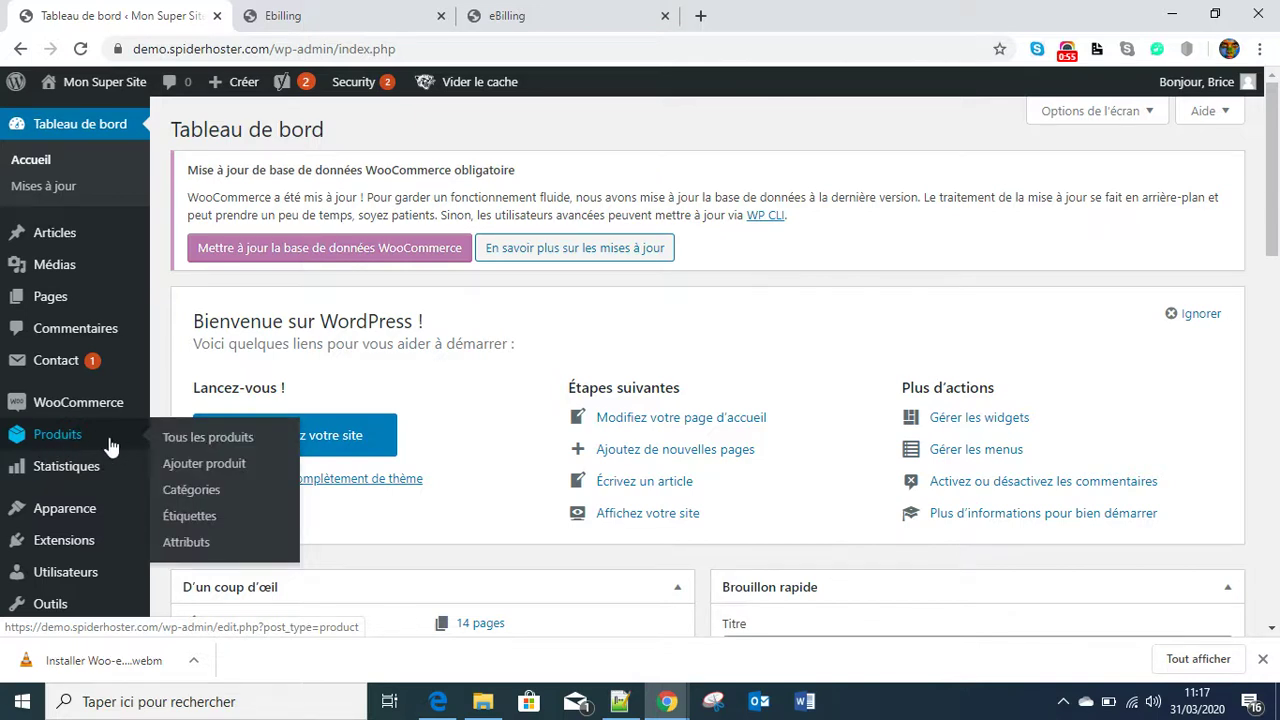
- Open Produits > Ajouter produit to start a new WooCommerce product
click(203, 466)
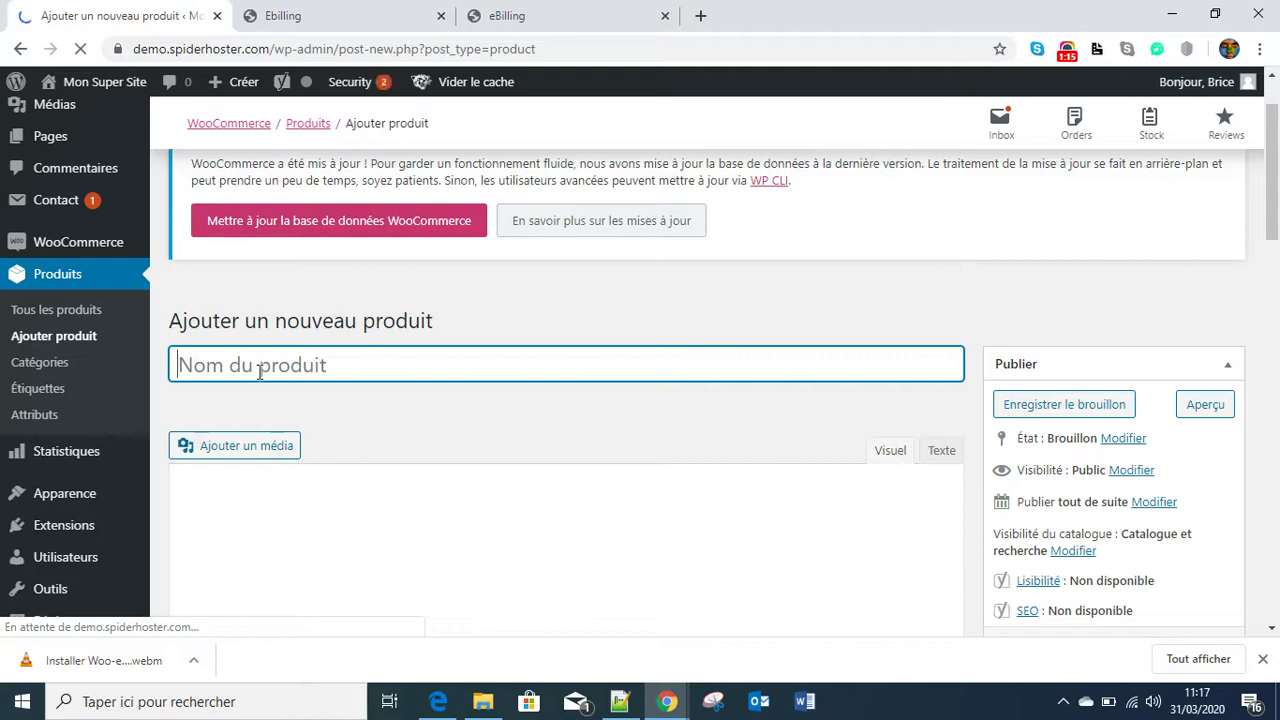
- Name the product 'Produit test' and give it the description 'Description du produit test'
text(Pr)
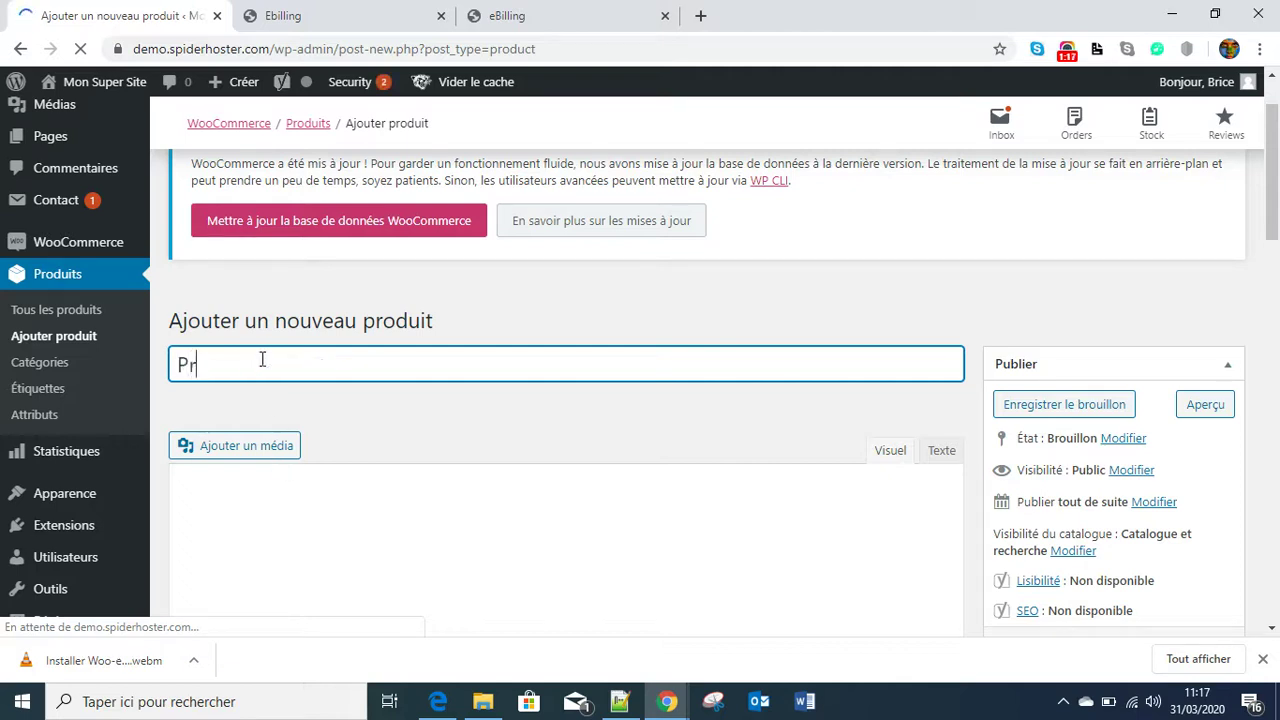
text(oduit test)
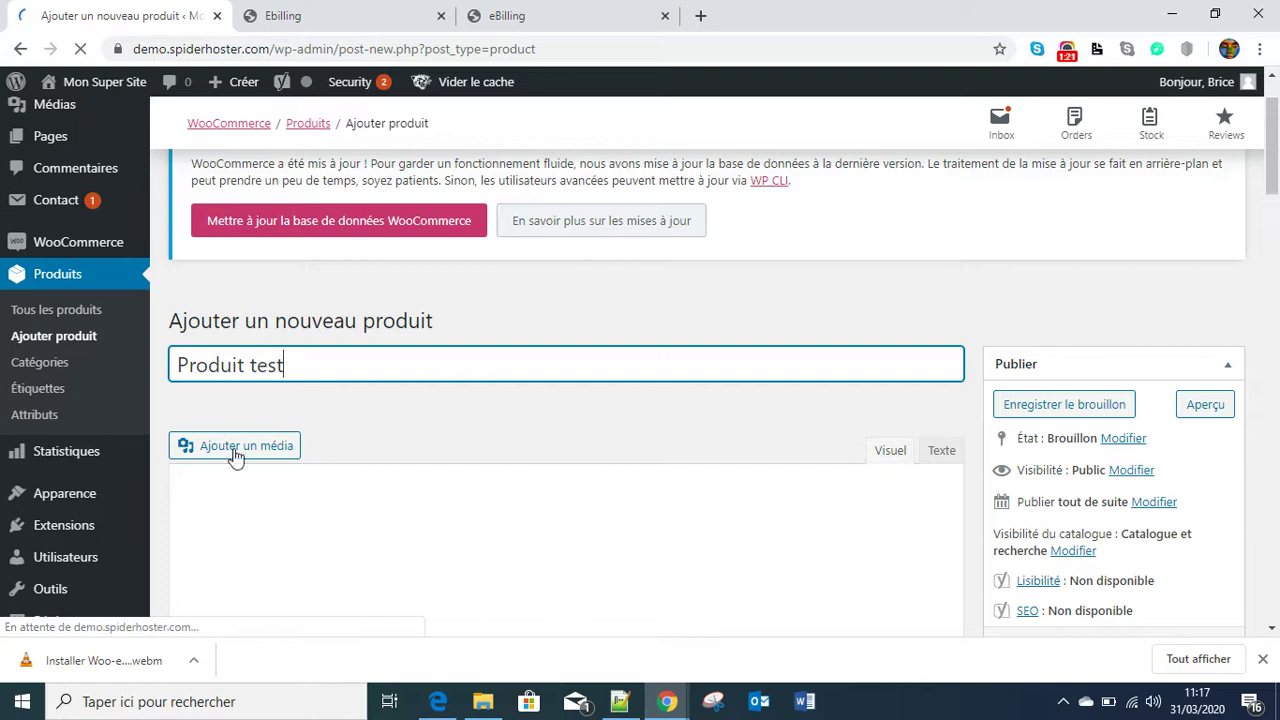
click(265, 528)
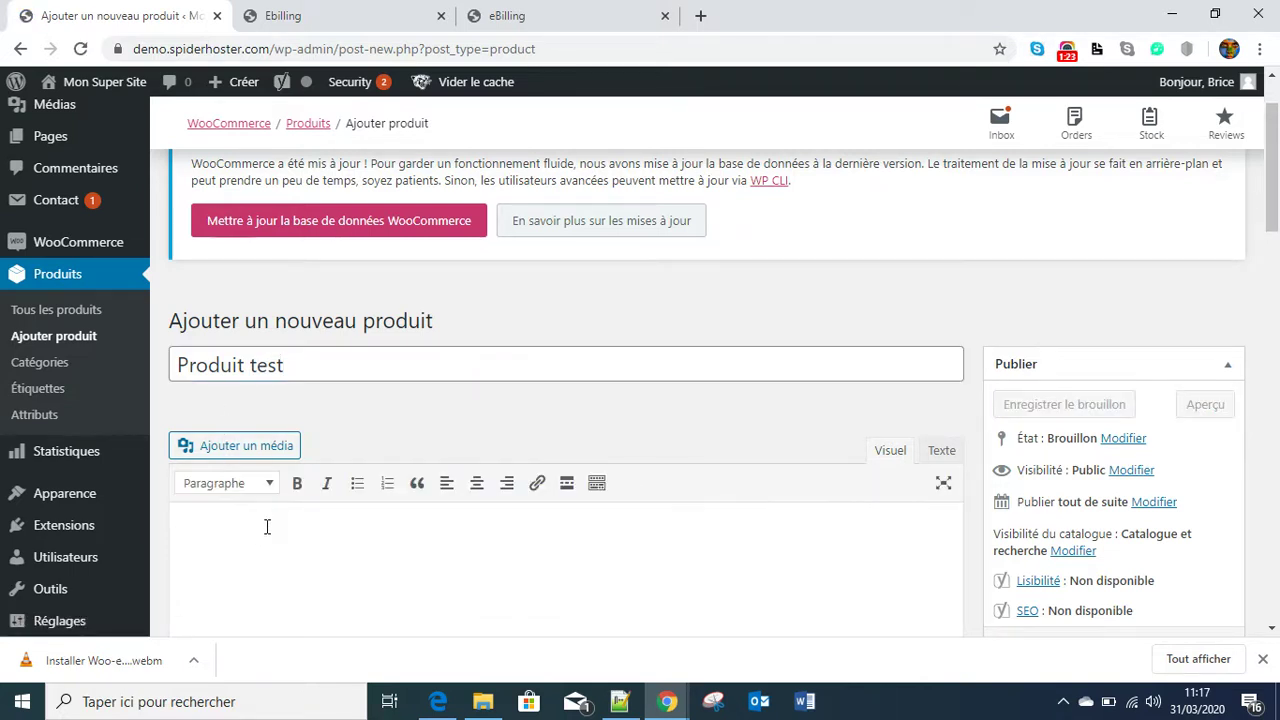
text(des)
key(BackSpace)
key(BackSpace)
key(BackSpace)
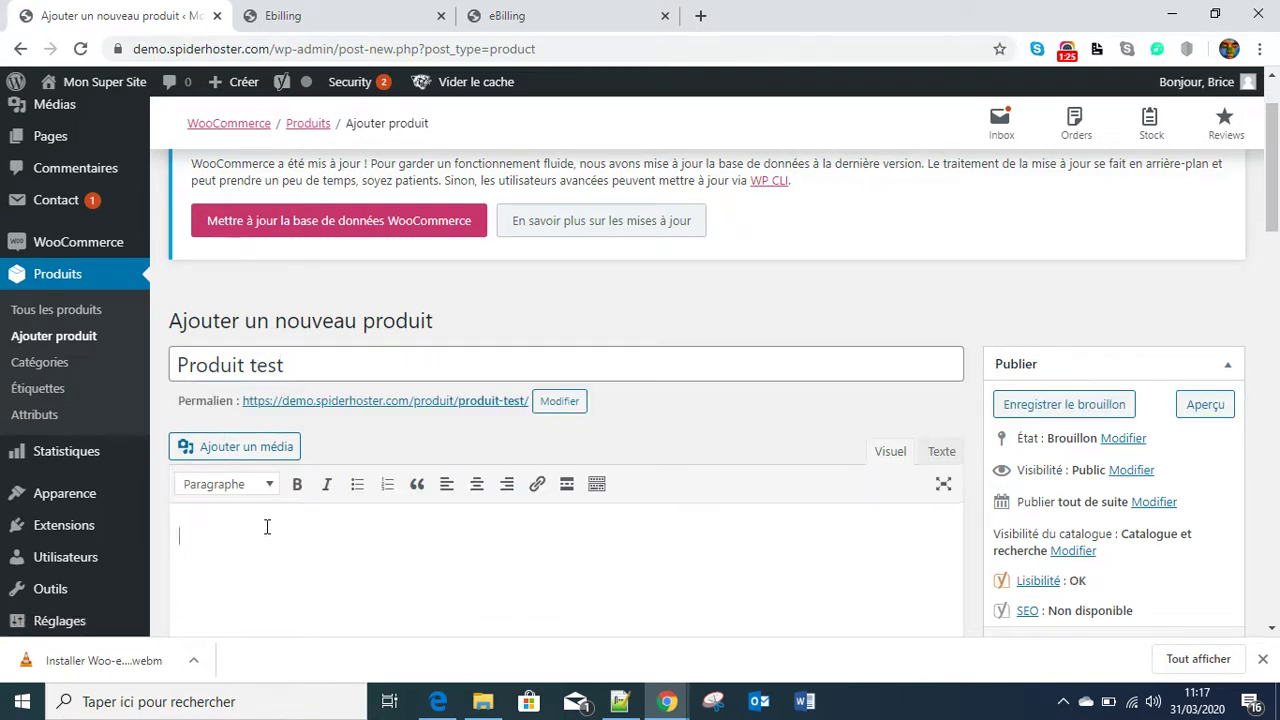
text(Descritp)
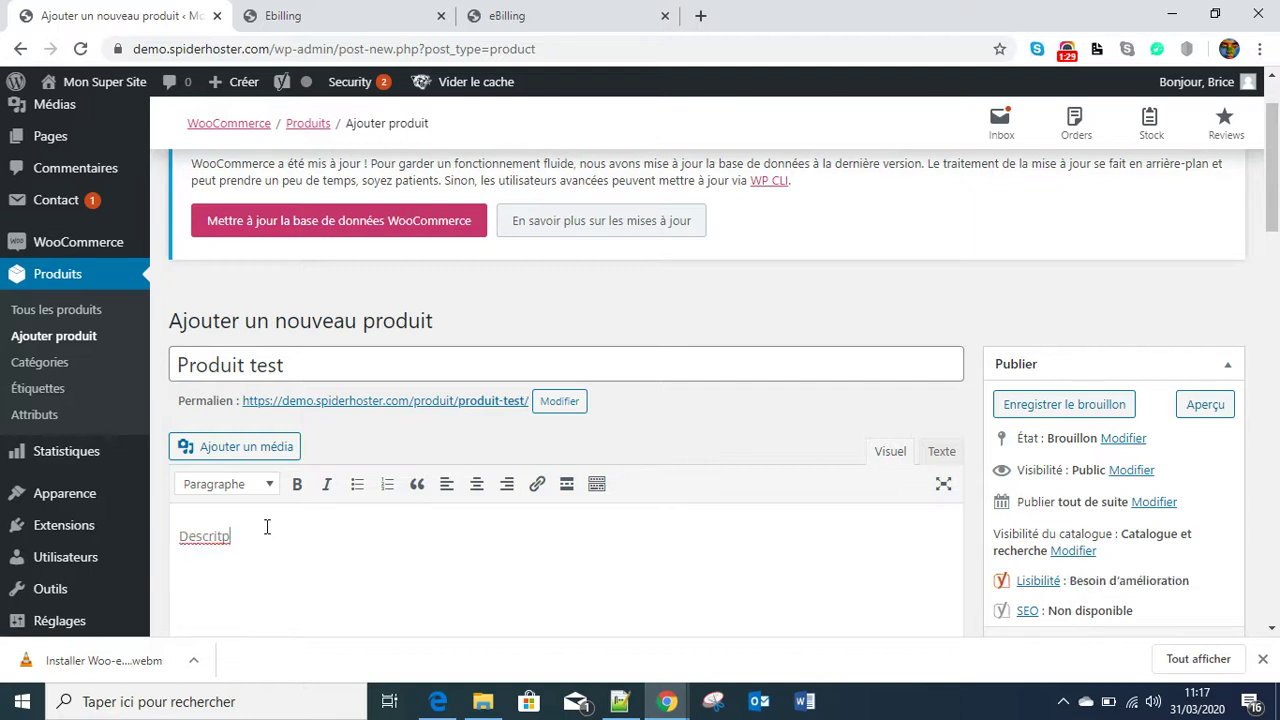
key(BackSpace)
key(BackSpace)
text(ption du pr)
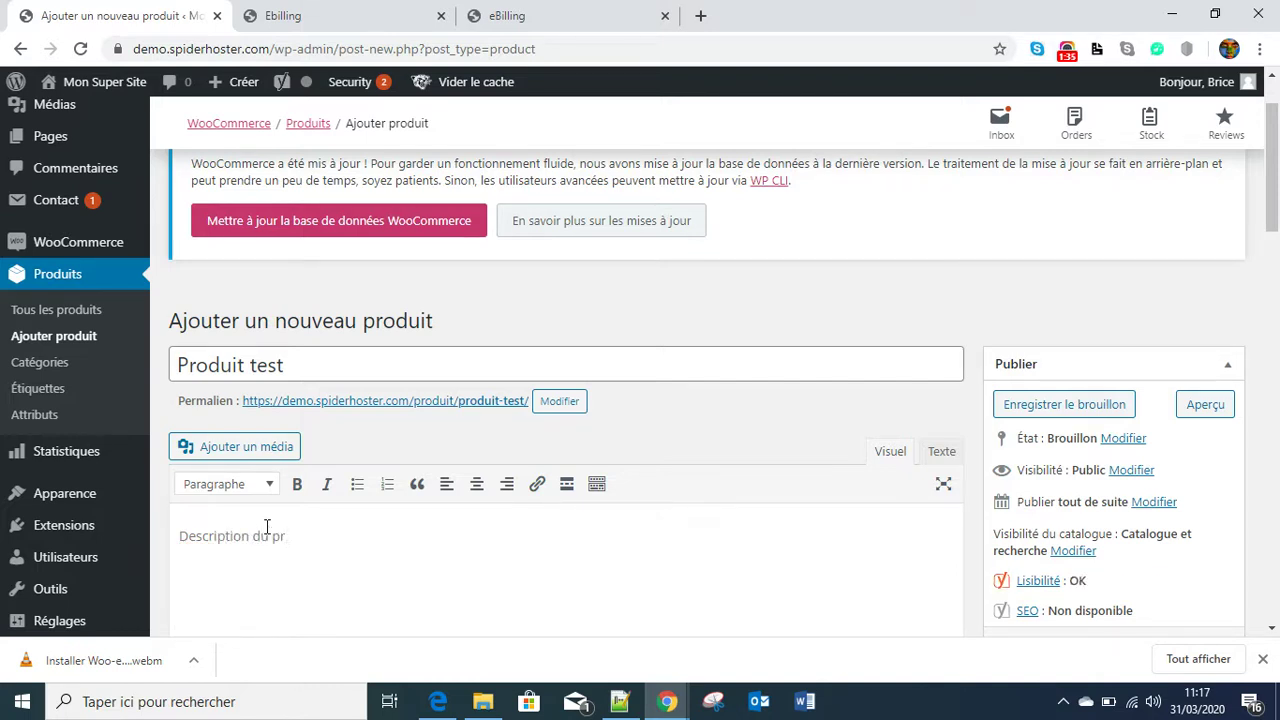
text(oduit test)
- In Données produit, keep the type as Produit simple and tick Virtuel
scroll(694, 477, down, 4)
scroll(690, 480, down, 3)
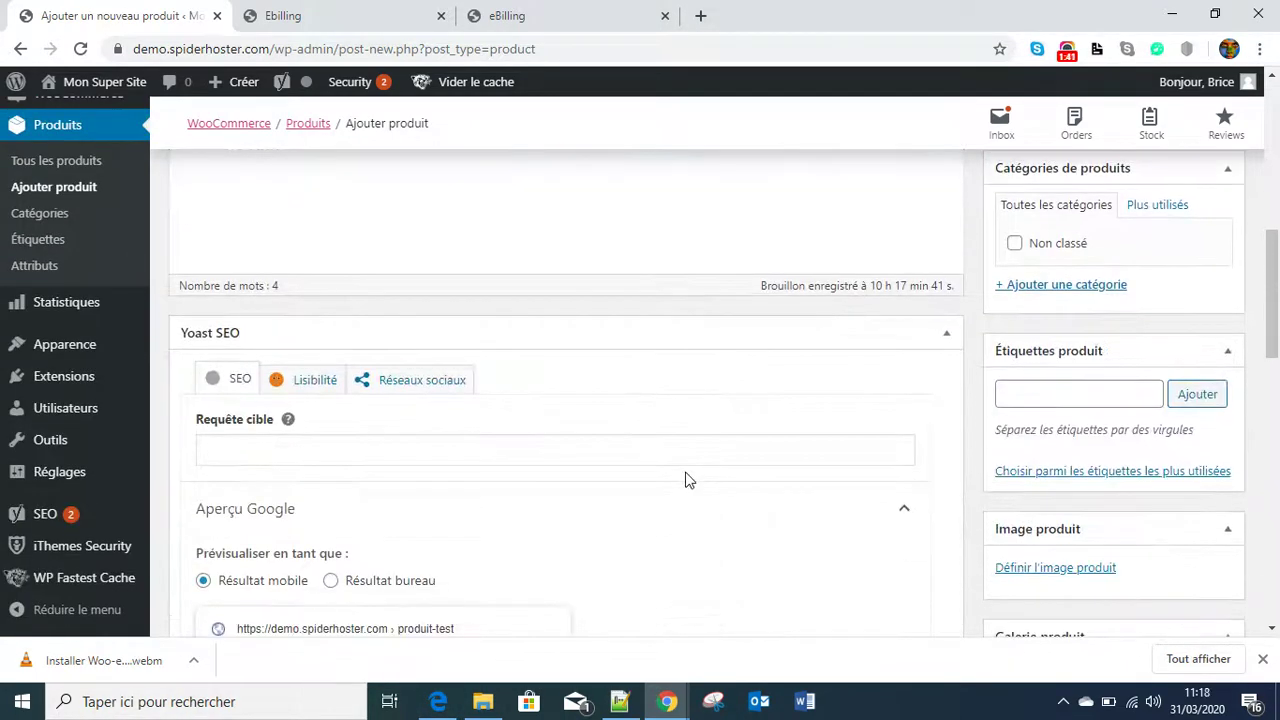
scroll(603, 446, down, 2)
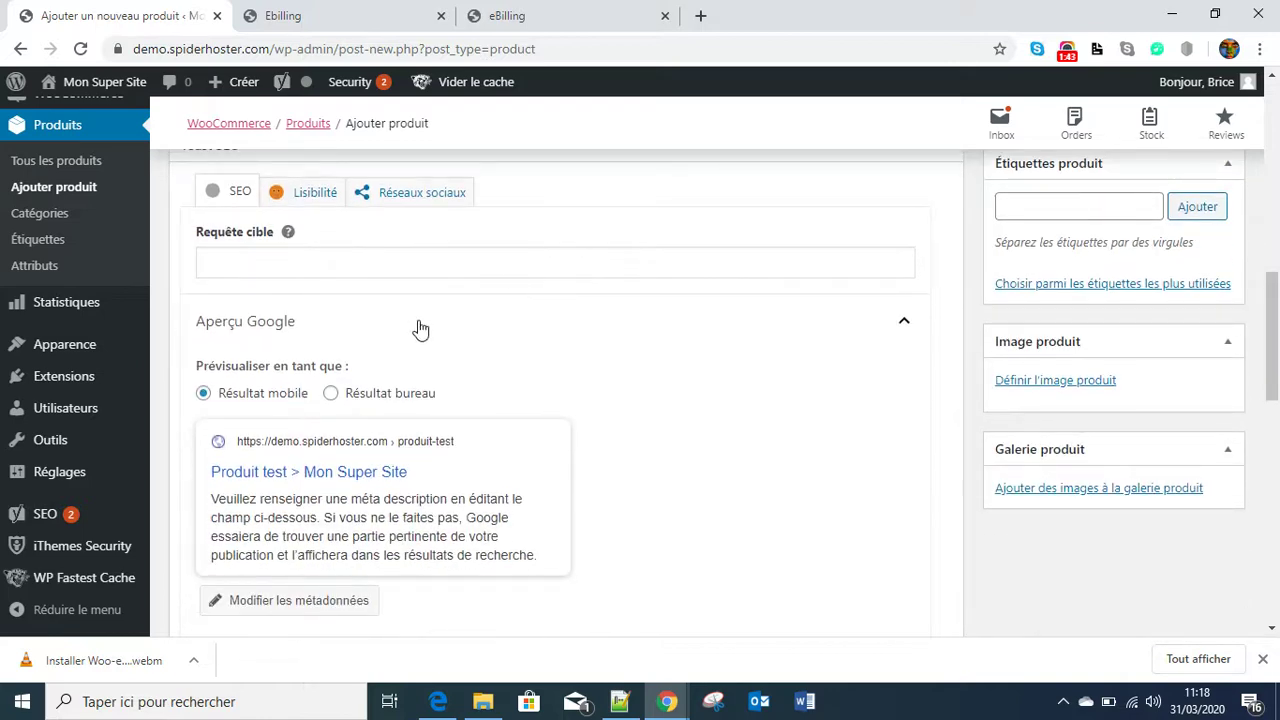
scroll(582, 212, down, 3)
scroll(591, 231, down, 5)
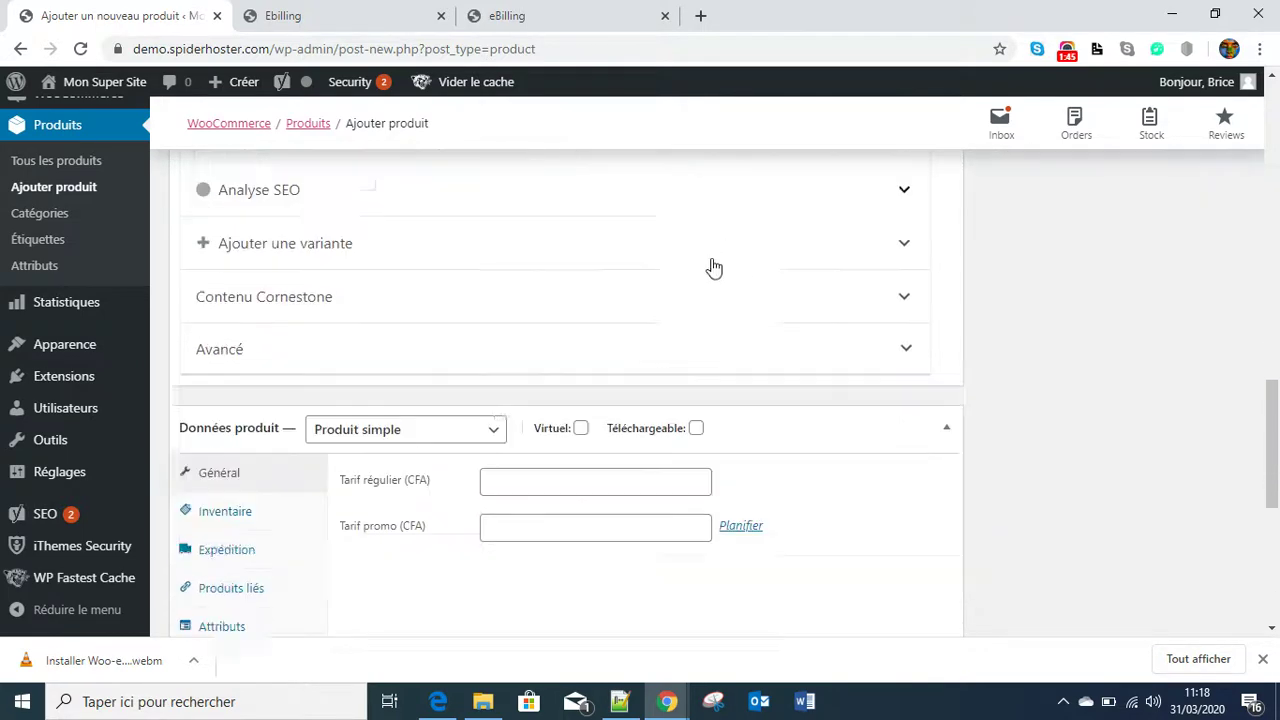
scroll(483, 300, up, 2)
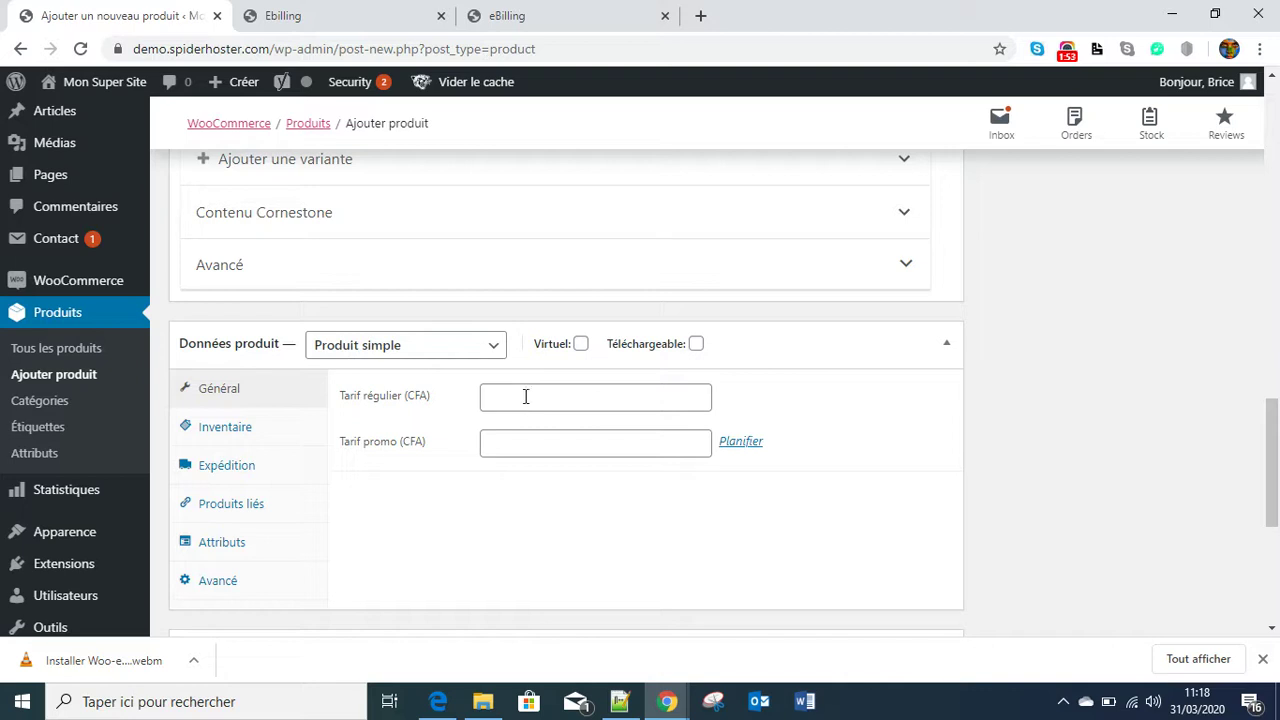
click(490, 354)
click(490, 352)
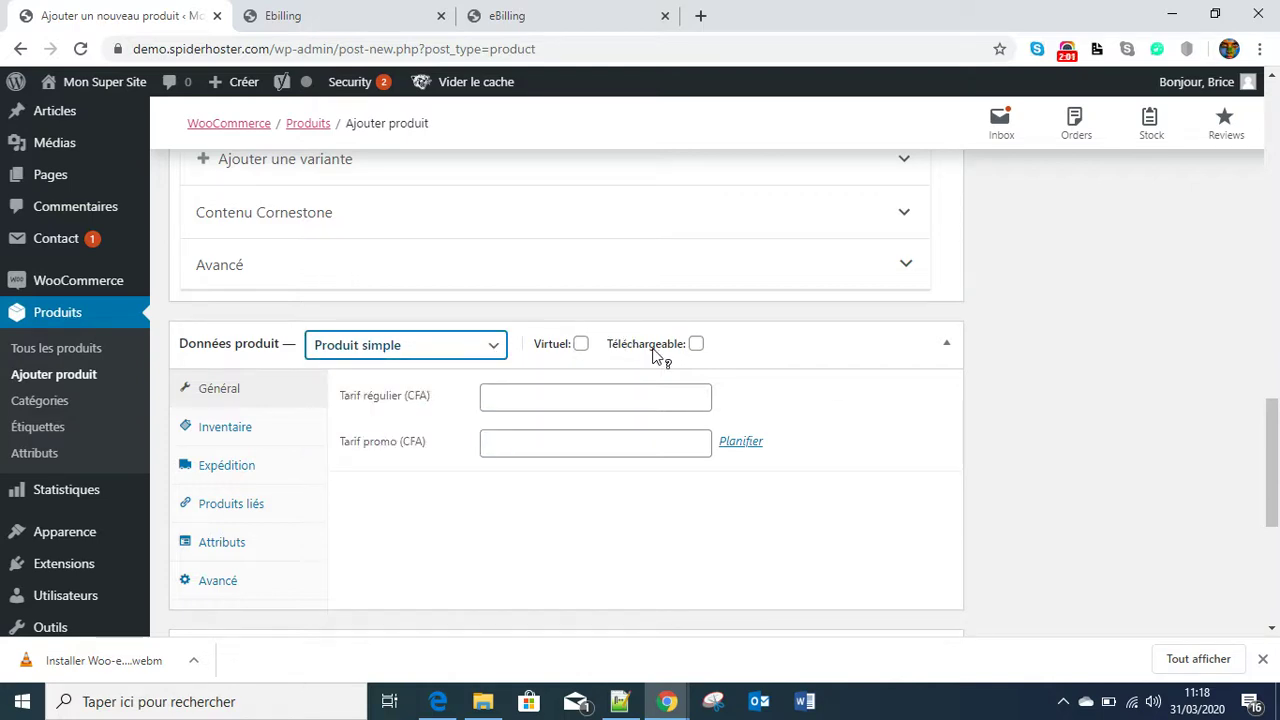
click(580, 346)
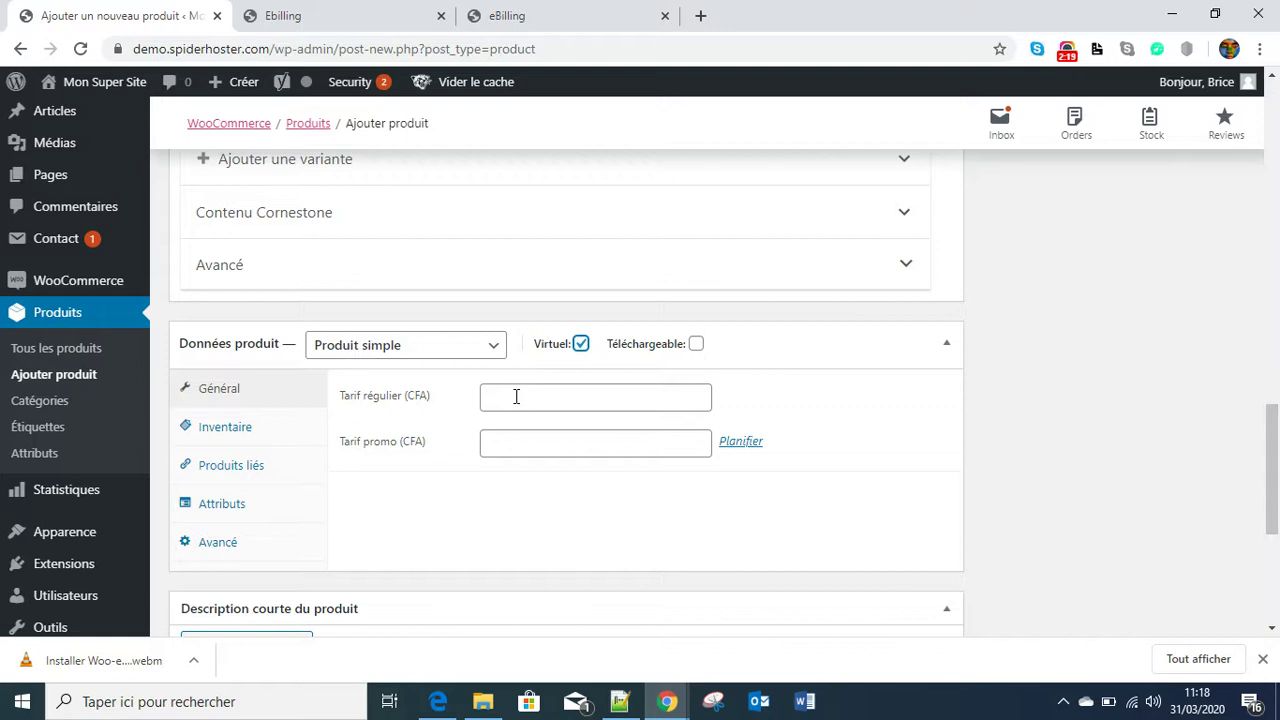
- Set the regular price to 5000 CFA and the sale price to 3500 CFA
click(516, 397)
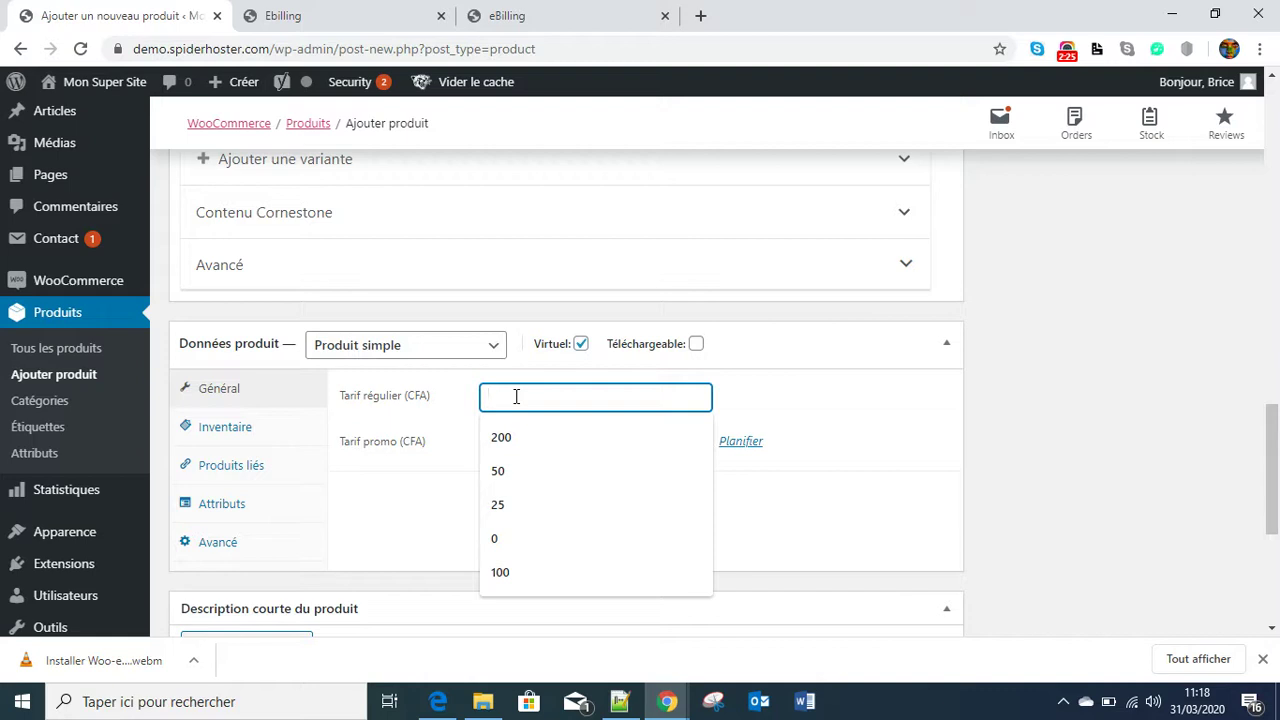
text(5000)
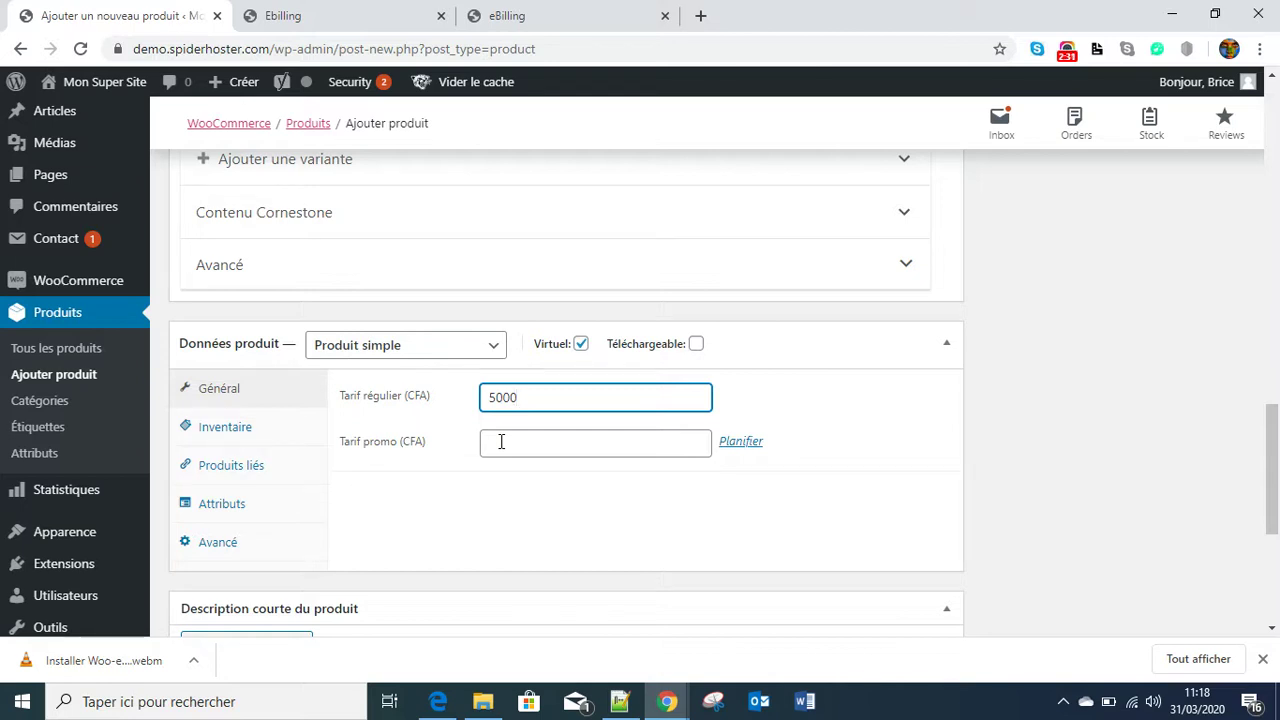
click(501, 441)
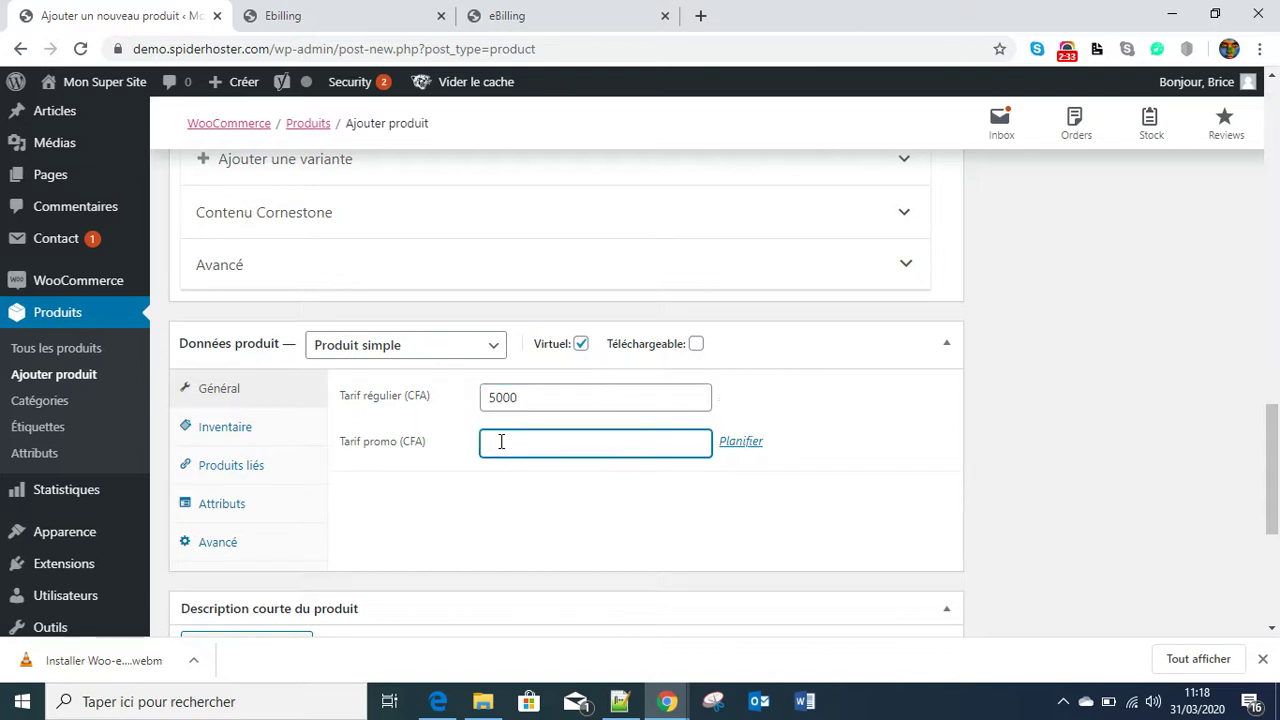
text(3500)
- Enter the short description 'Petite description du produit test'
scroll(476, 496, down, 1)
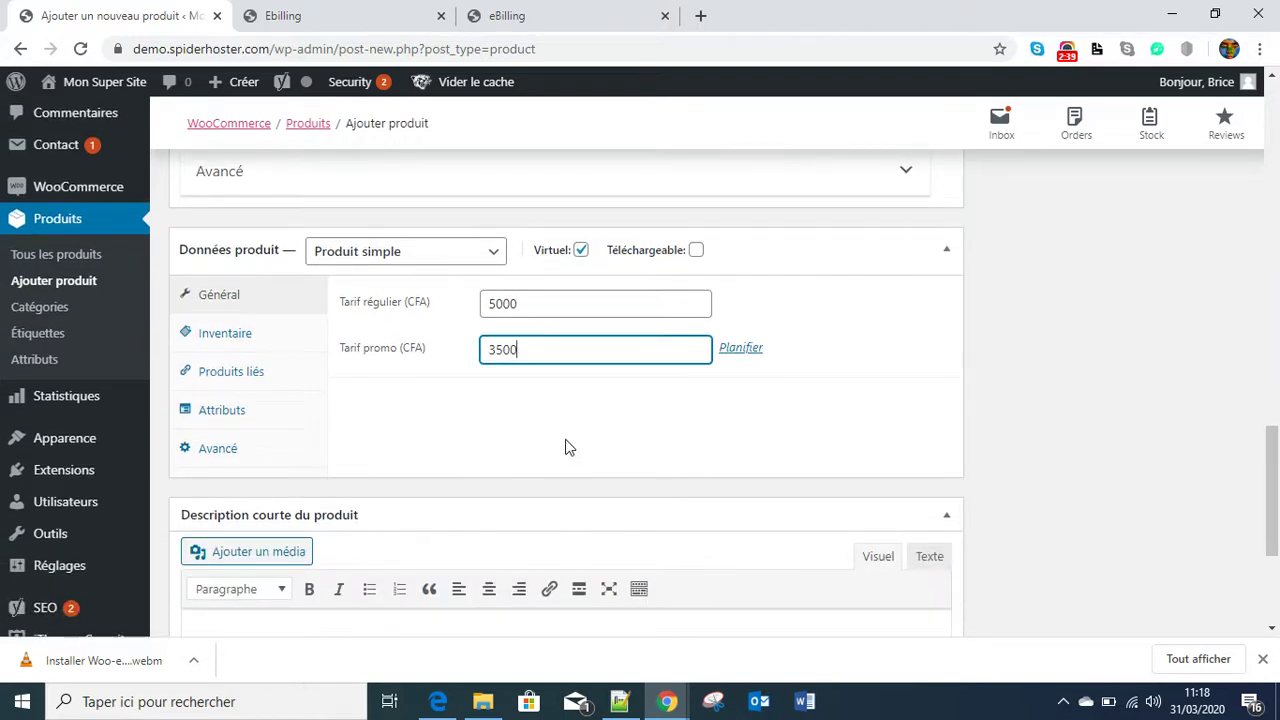
scroll(563, 446, down, 3)
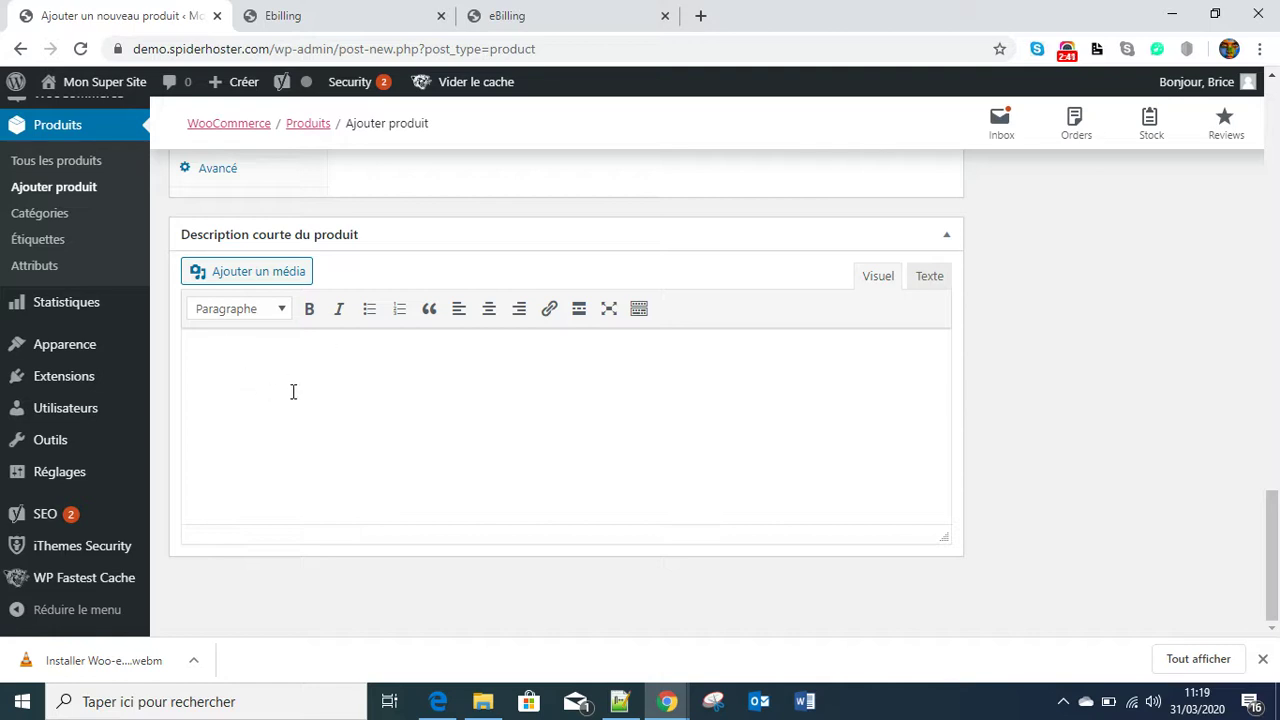
click(256, 360)
text(P)
text(etite)
text( dex)
text(criptio)
text(on du )
text(produit d)
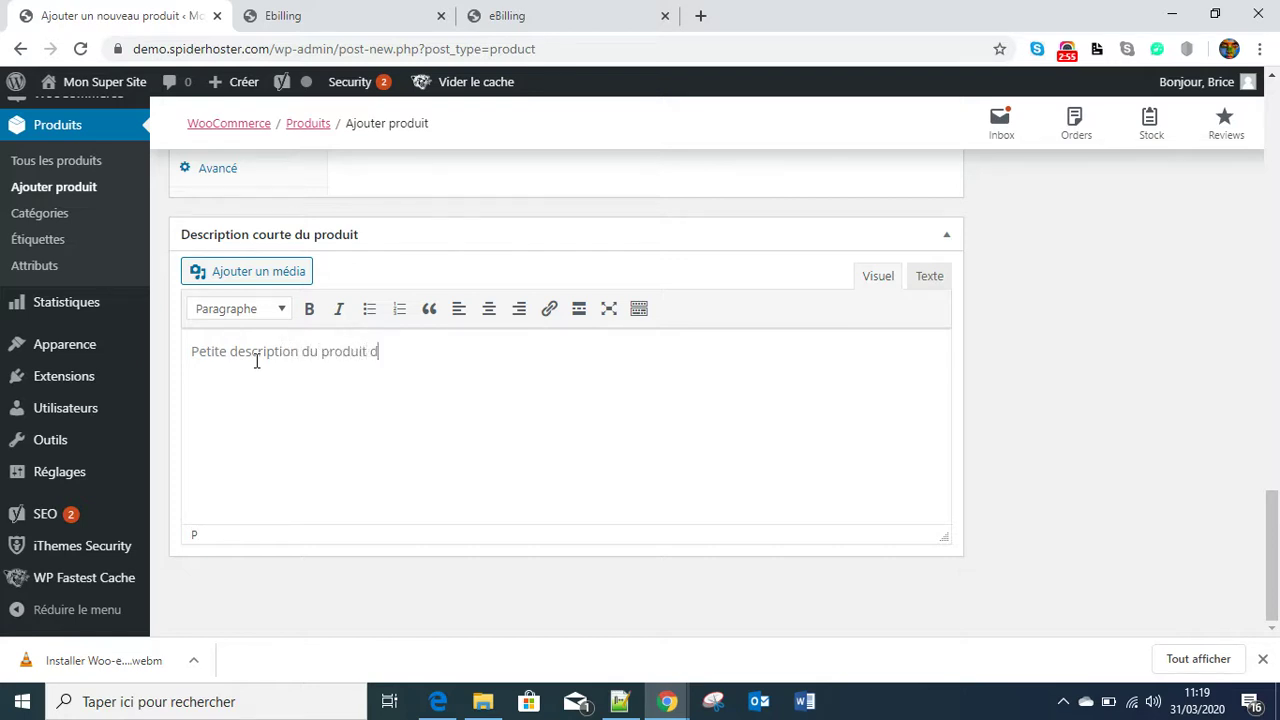
key(BackSpace)
text(test)
- Set espace_pme_gabon.jpg as the product image with alt text 'produit test'
scroll(1114, 451, up, 4)
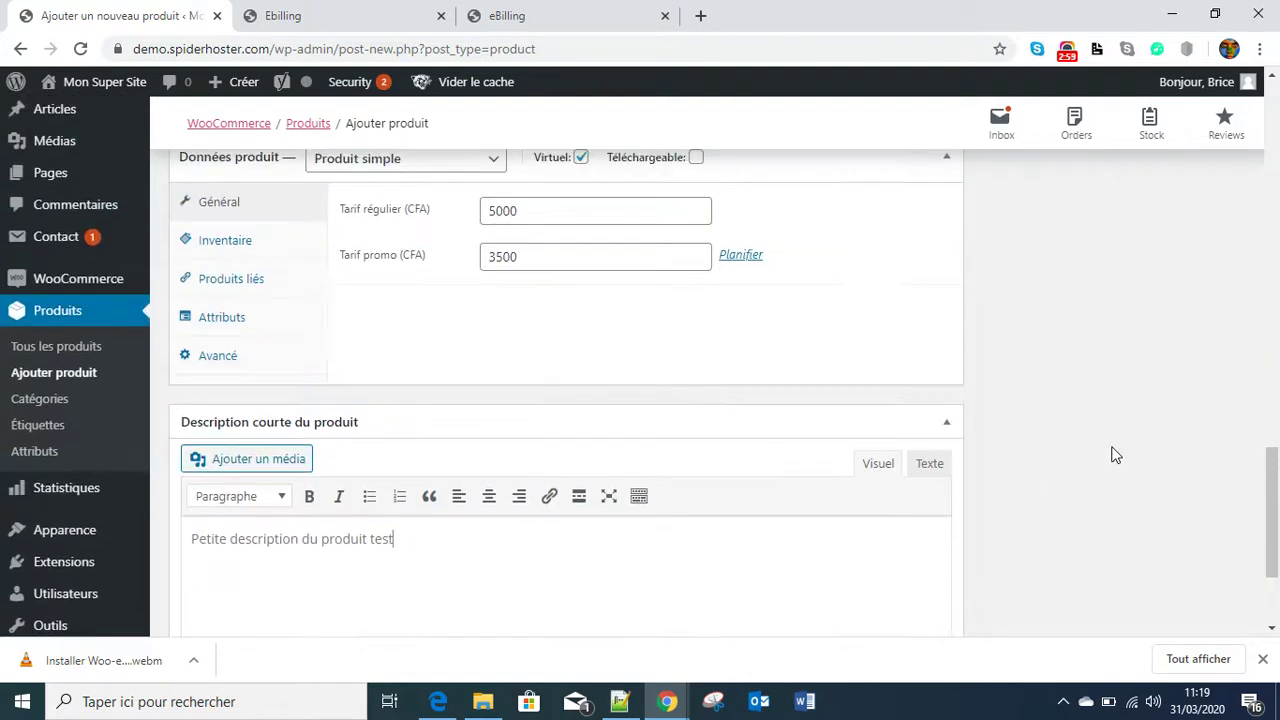
scroll(594, 483, up, 2)
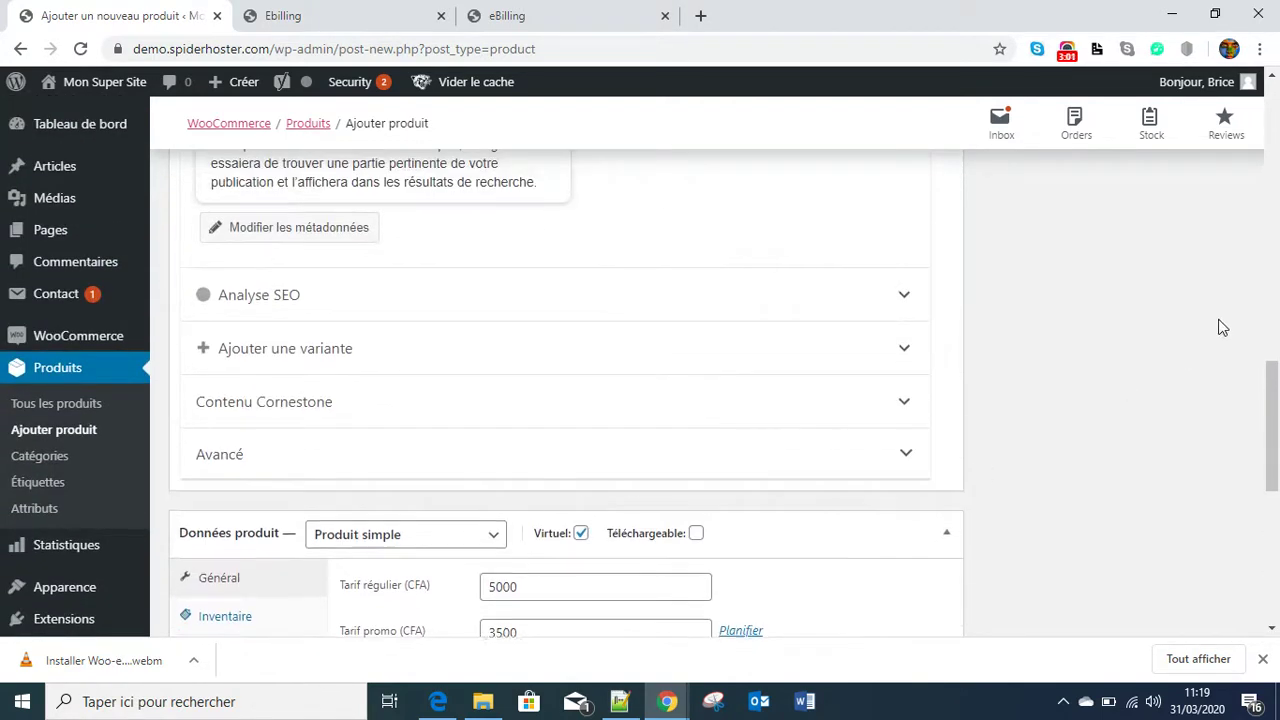
scroll(1117, 457, up, 3)
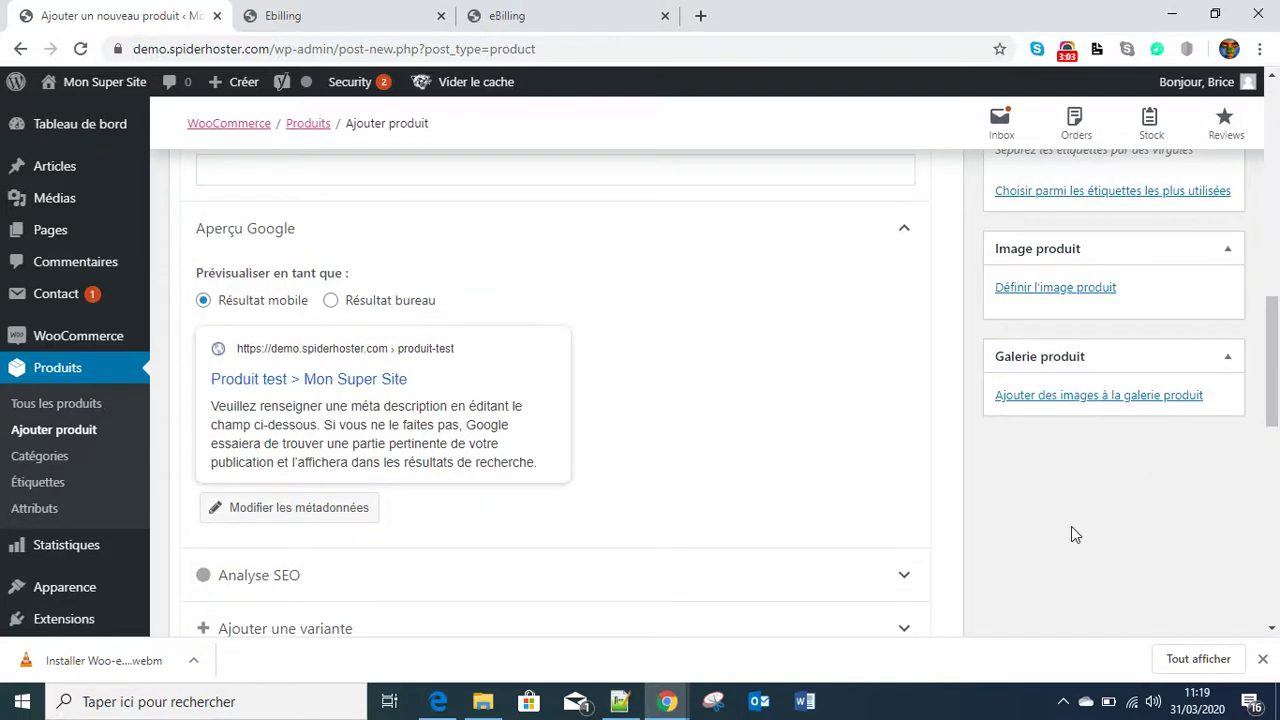
click(1050, 297)
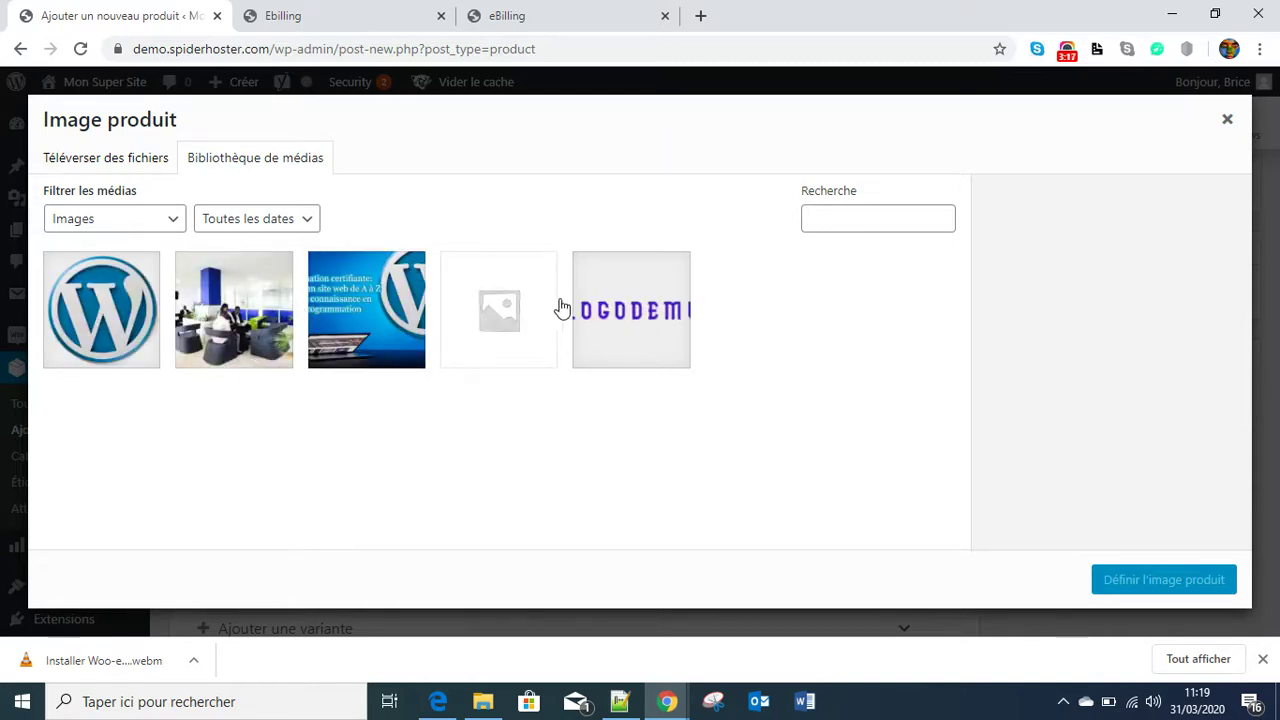
click(233, 302)
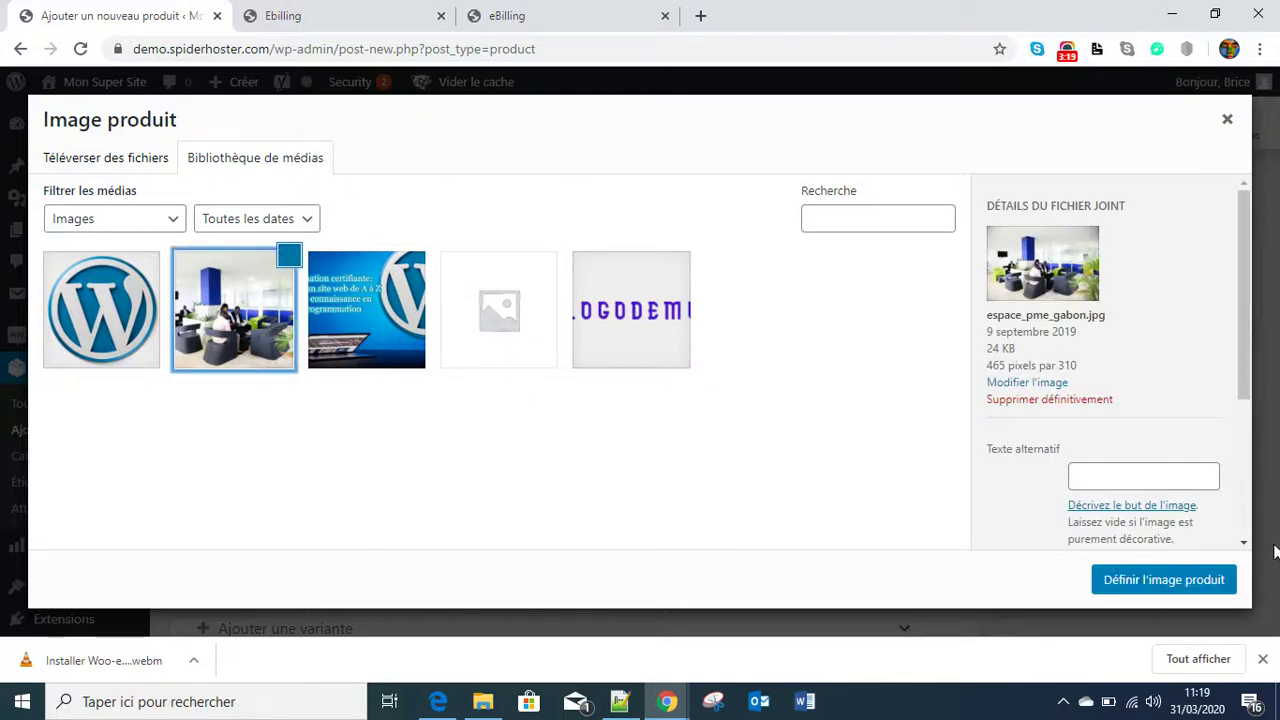
click(1114, 478)
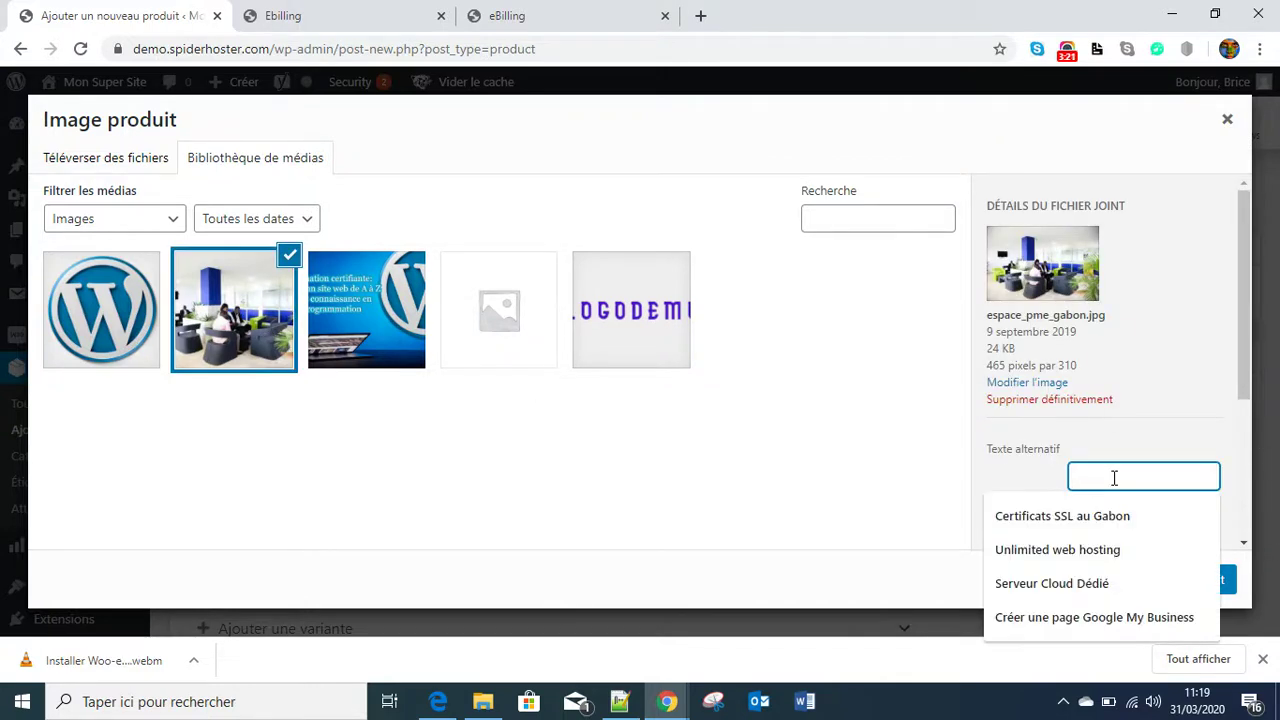
text(pro)
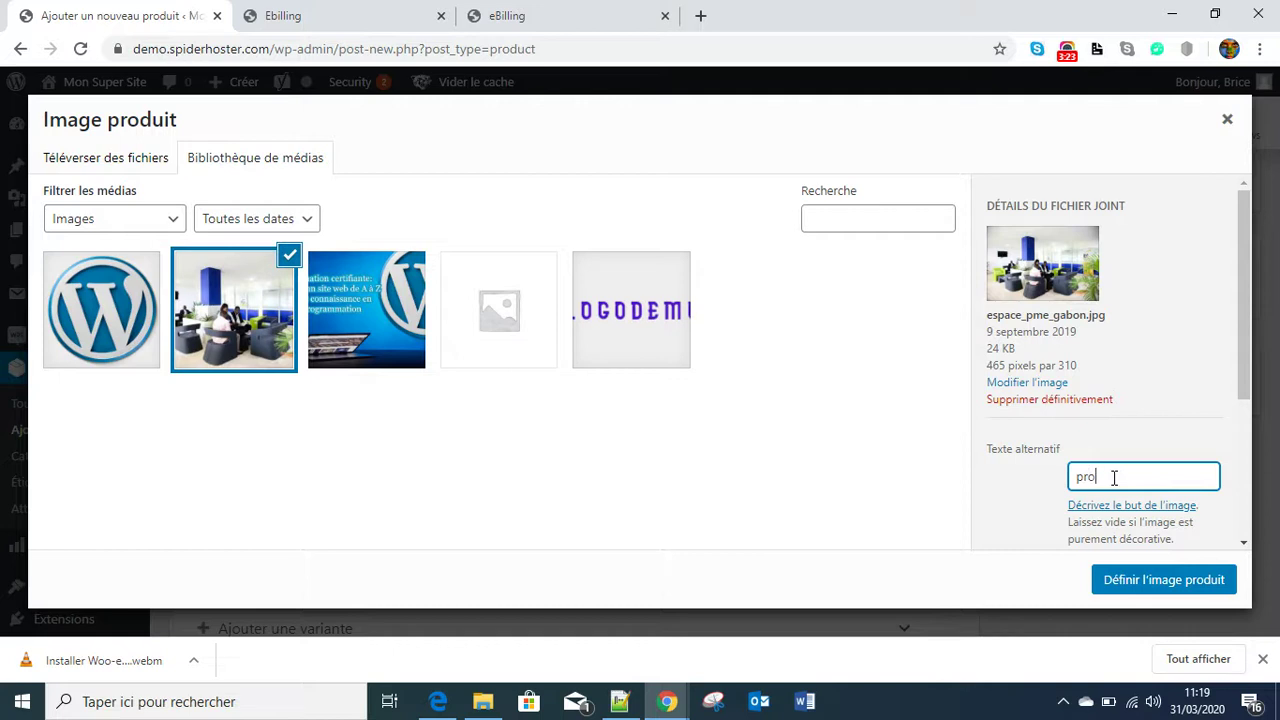
text(duit test)
click(1138, 588)
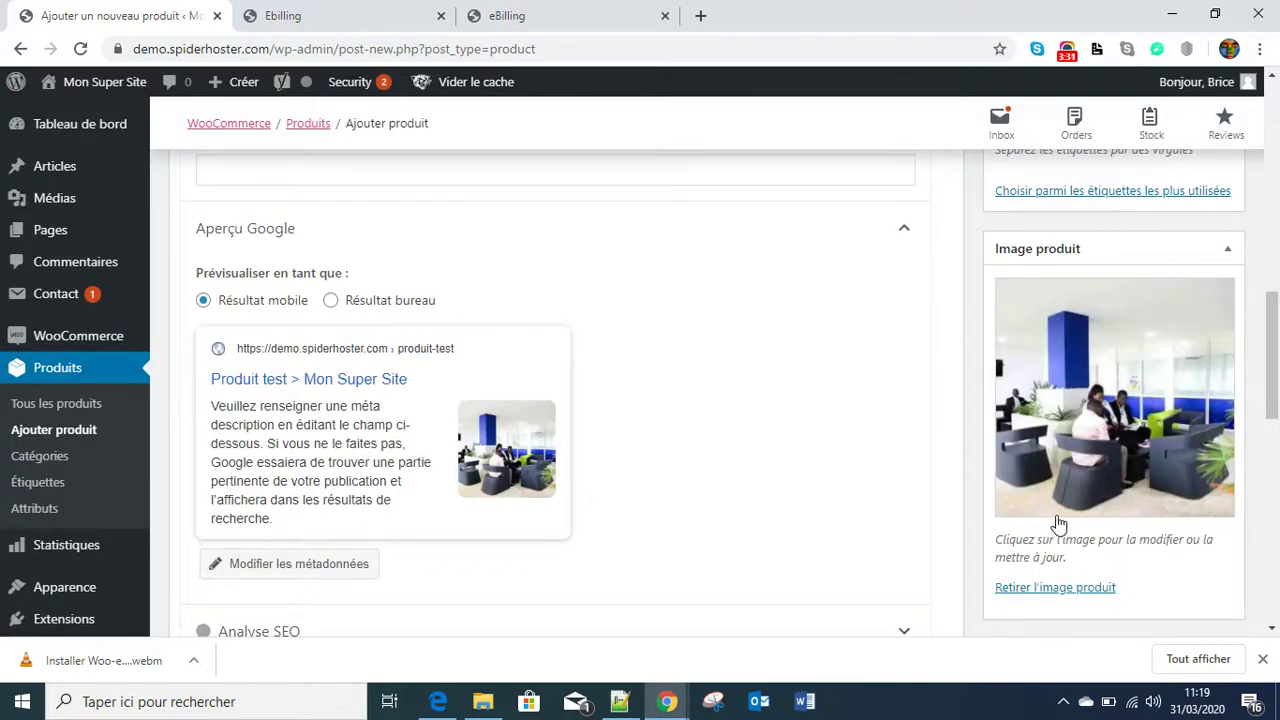
- Add the WordPress logo, office photo and formation.png to the gallery, leaving out my-logo-demo-1.png
scroll(1057, 528, down, 4)
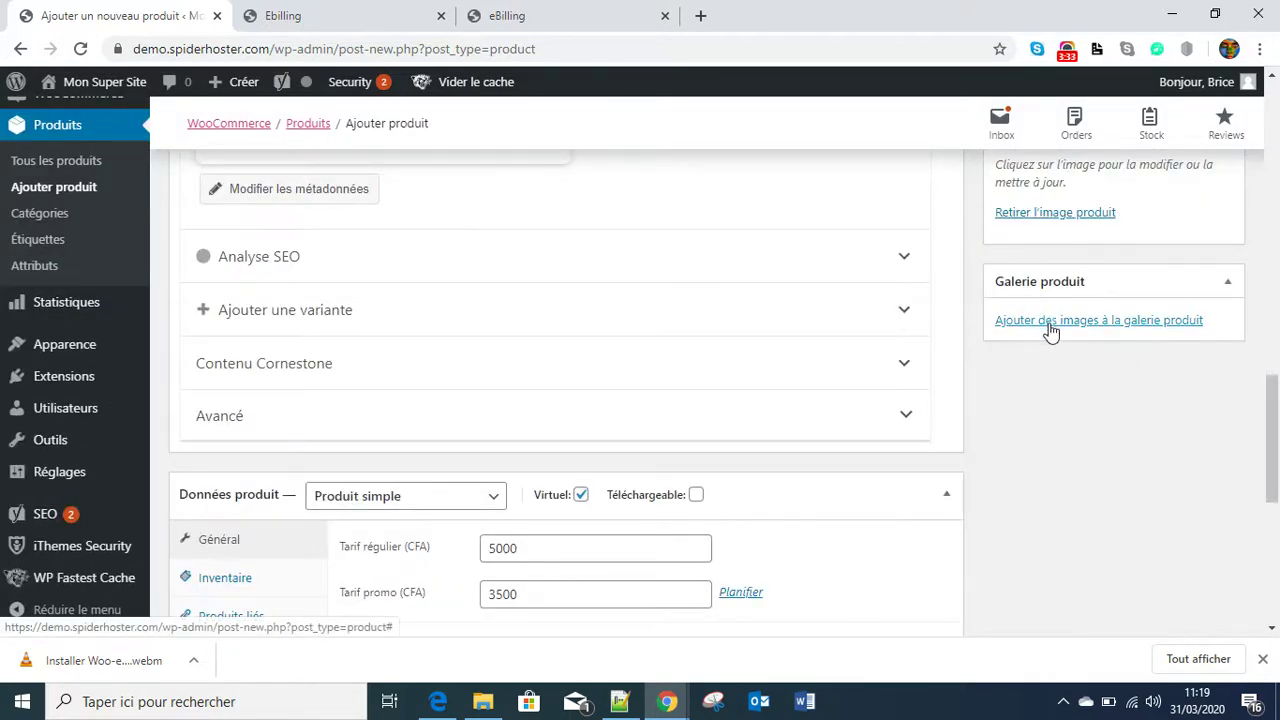
click(1051, 328)
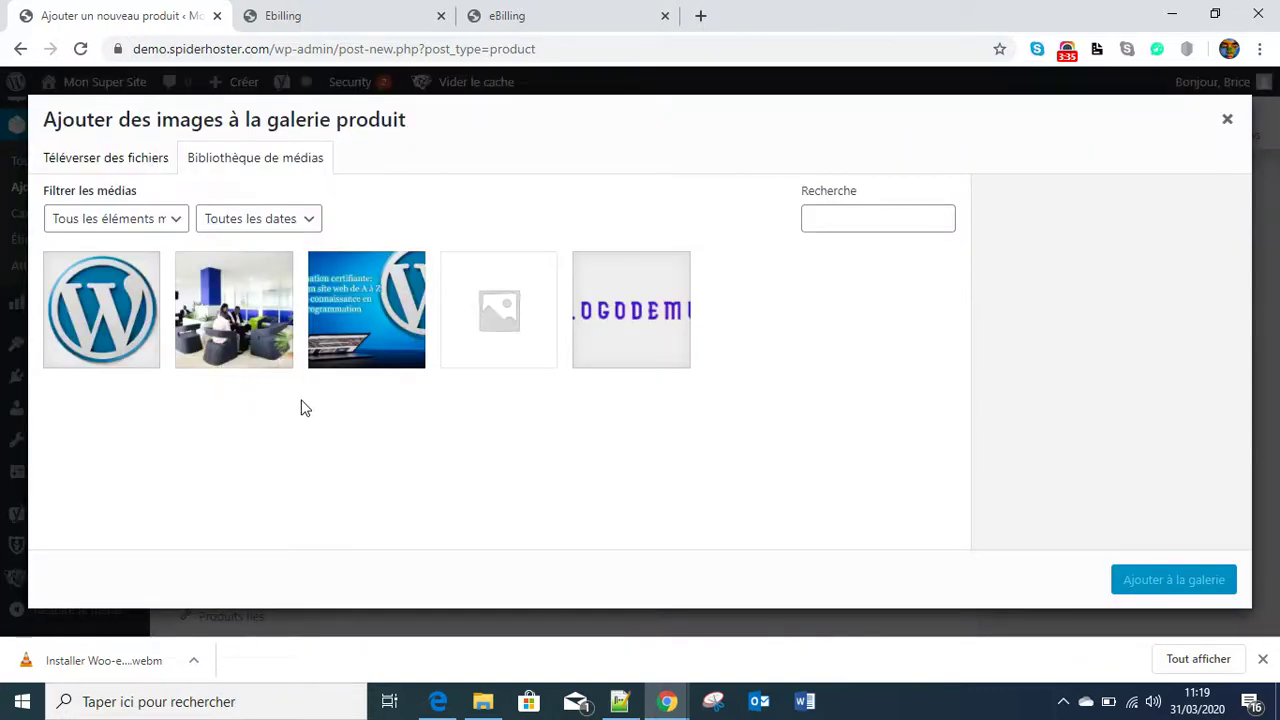
click(112, 330)
click(270, 322)
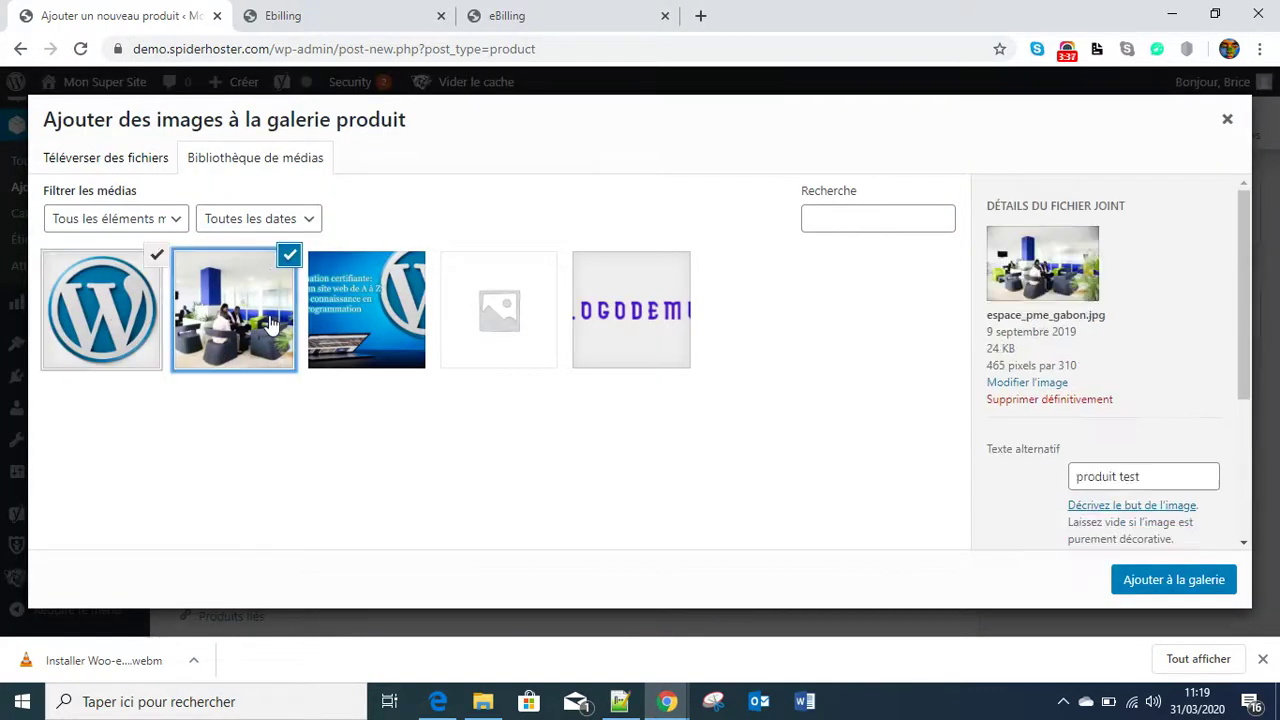
click(350, 320)
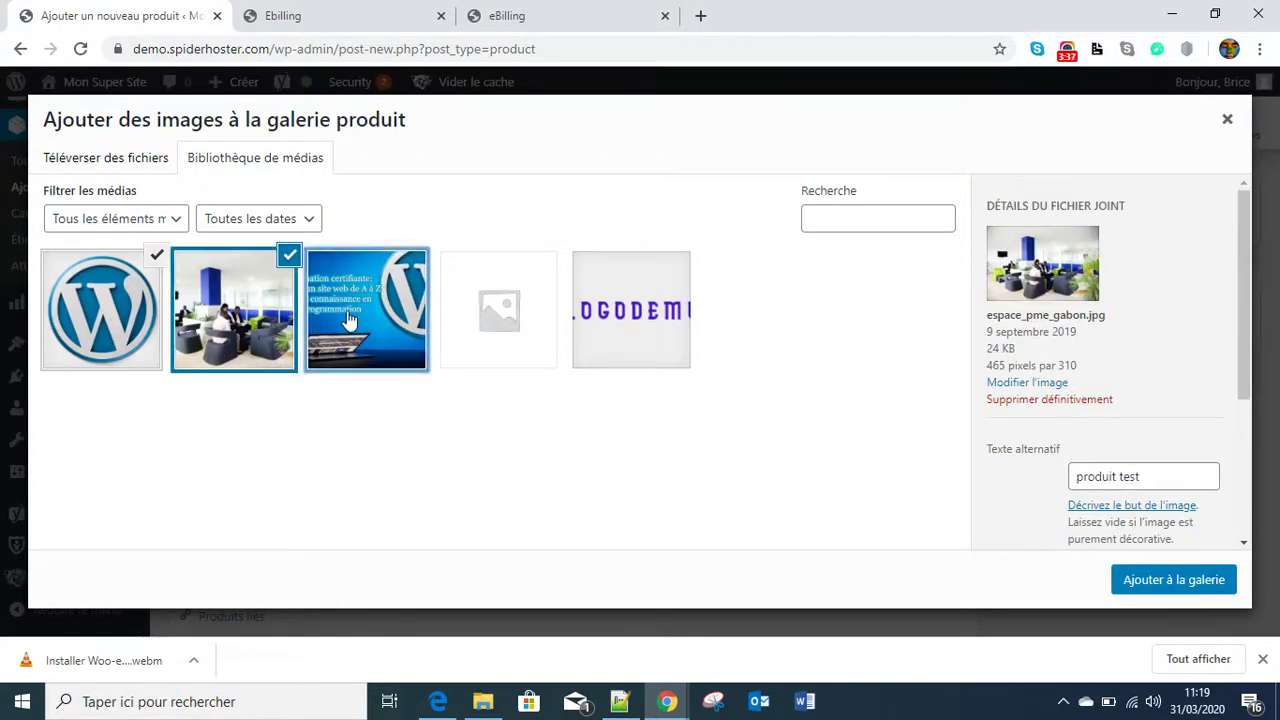
click(641, 340)
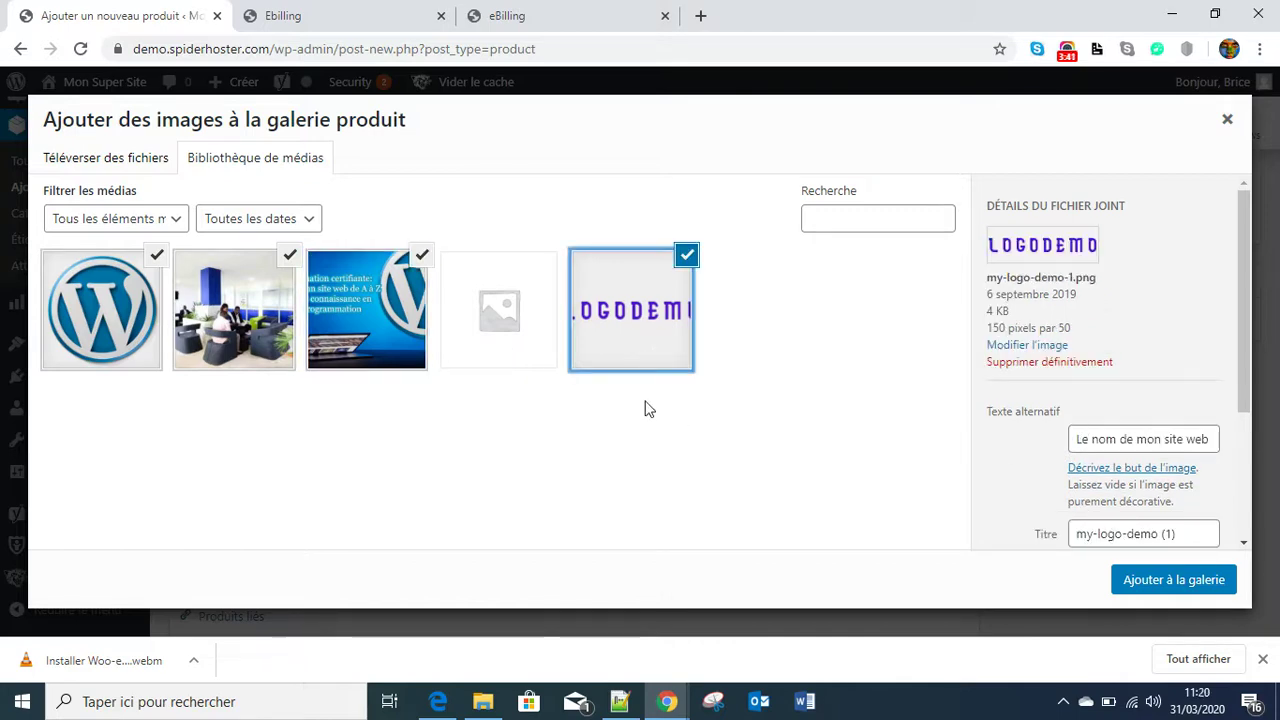
click(687, 256)
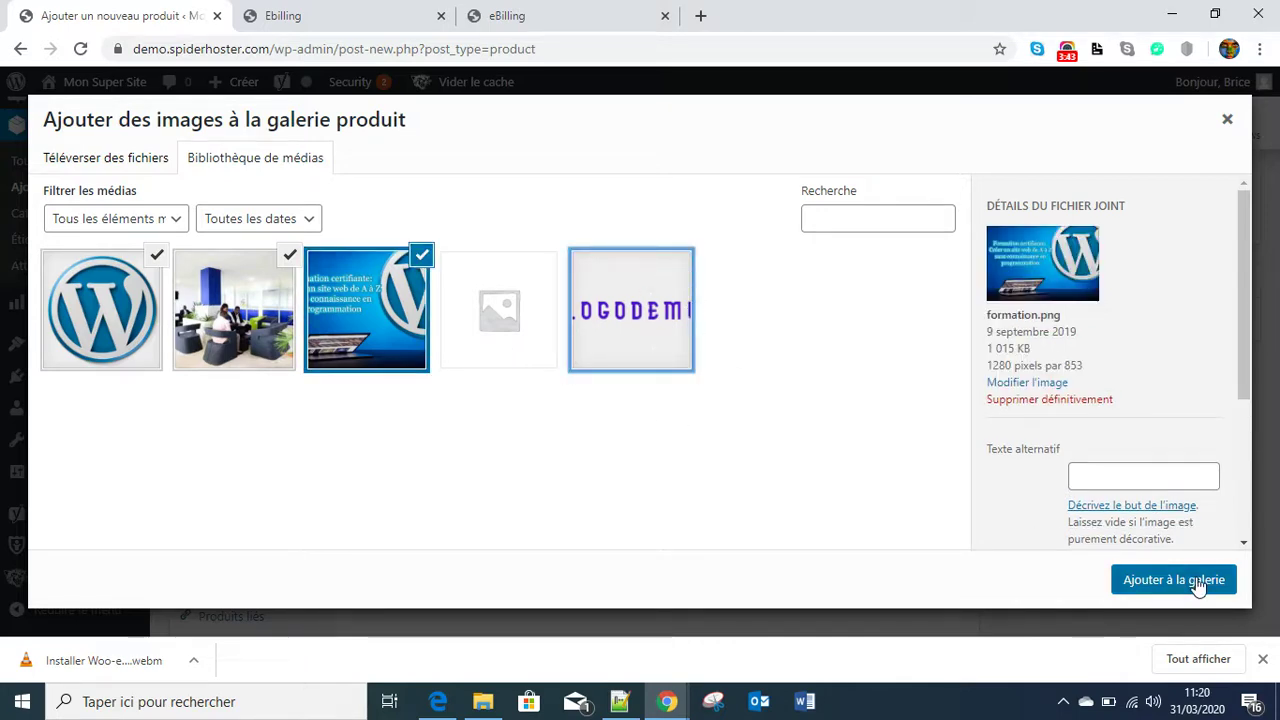
click(1192, 580)
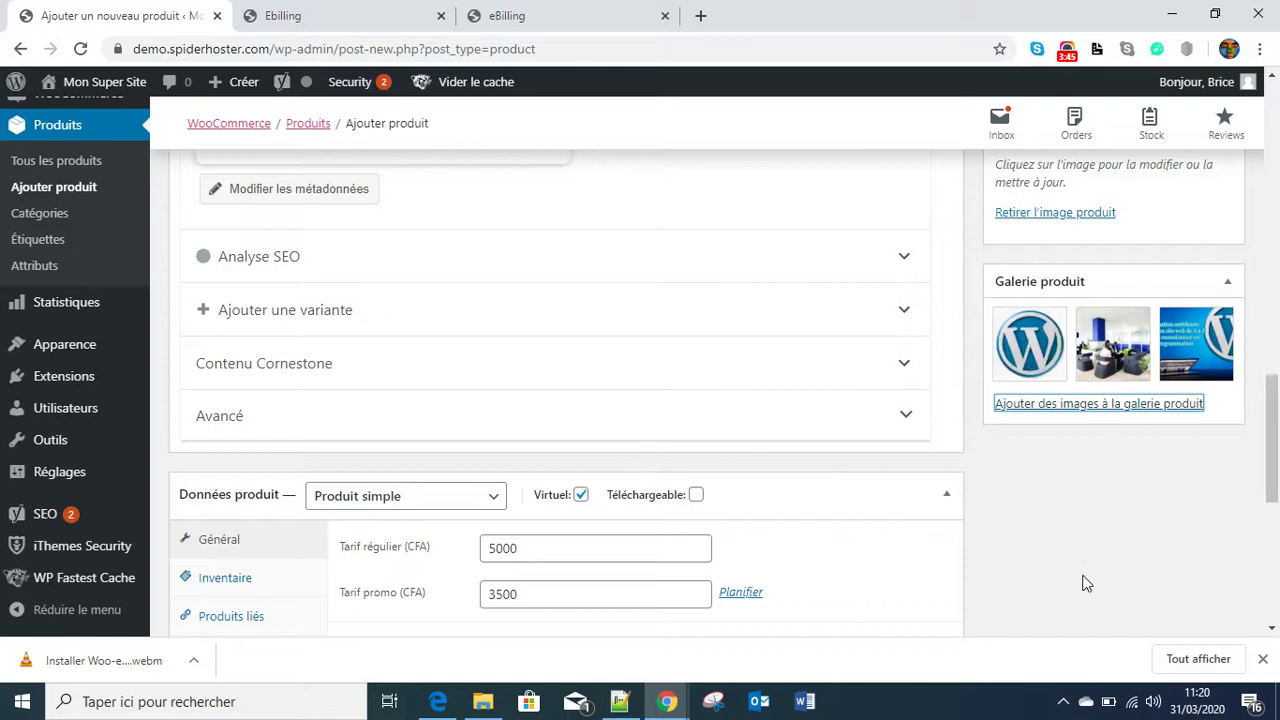
scroll(1089, 540, up, 4)
- In Catégories de produits, leave Non classé unticked and open the new-category form
scroll(1089, 536, up, 1)
scroll(603, 540, down, 8)
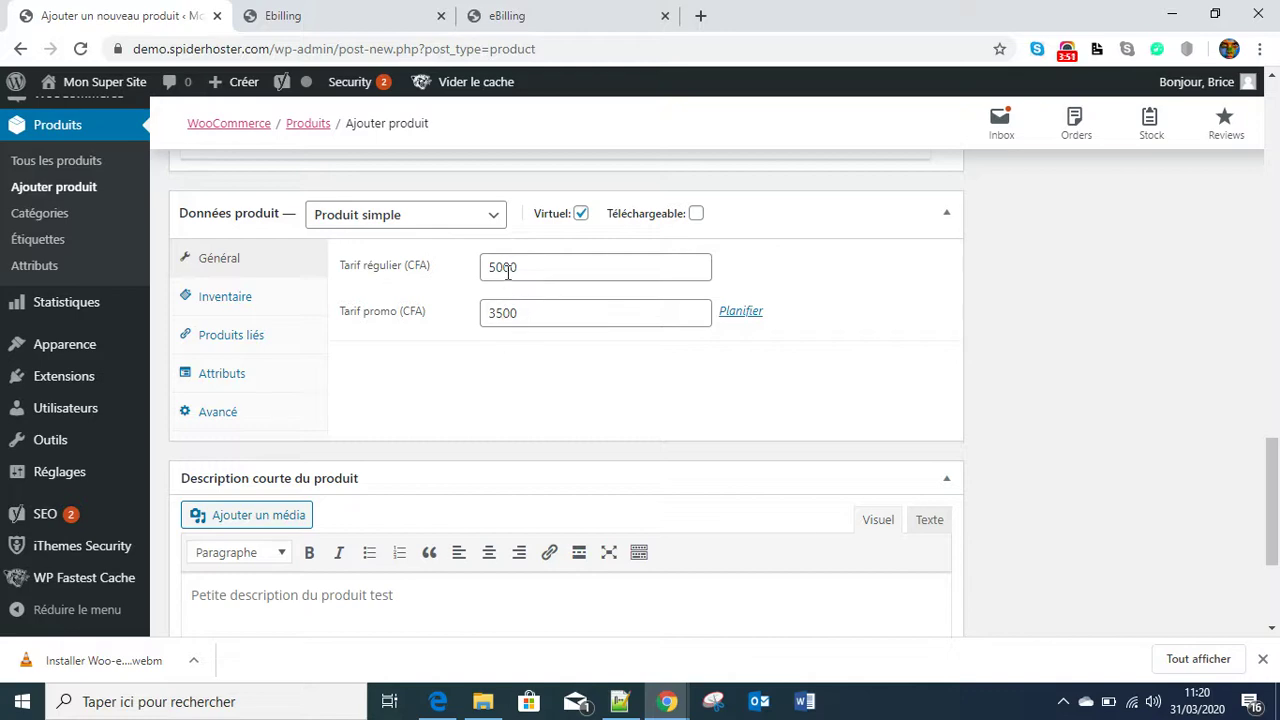
scroll(954, 343, up, 6)
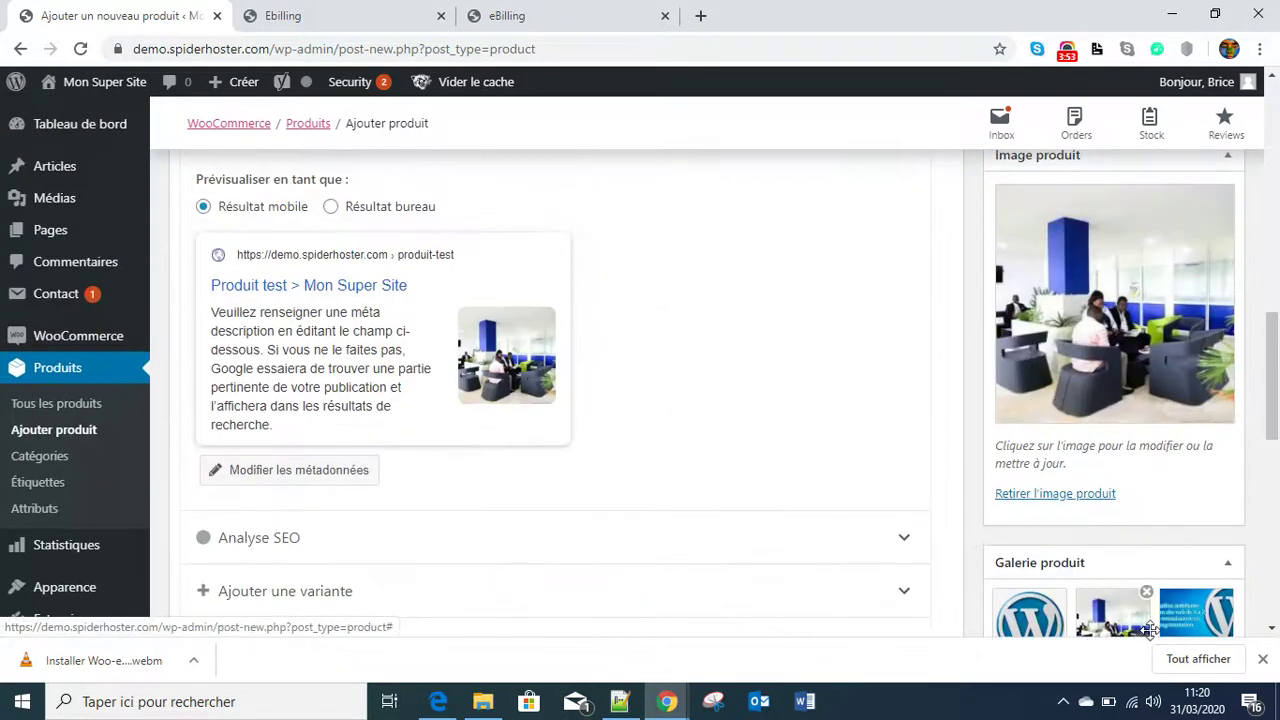
scroll(1010, 427, up, 3)
scroll(1010, 427, up, 3)
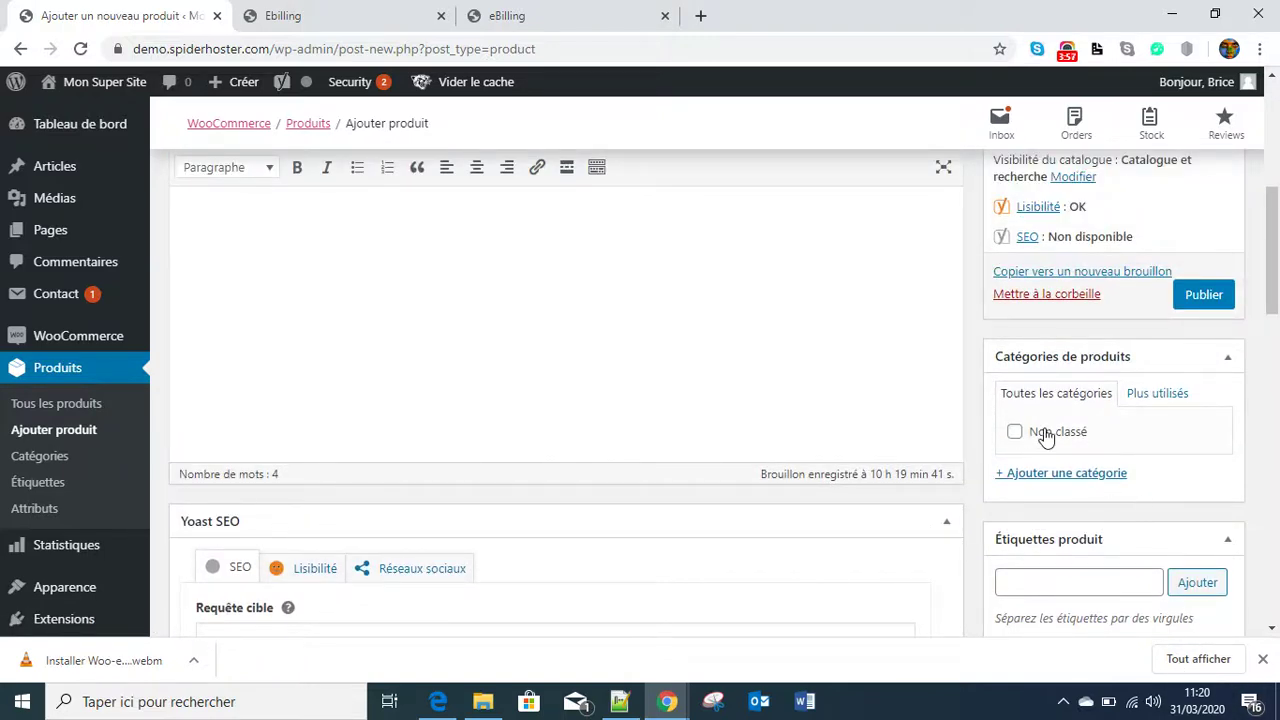
click(1015, 437)
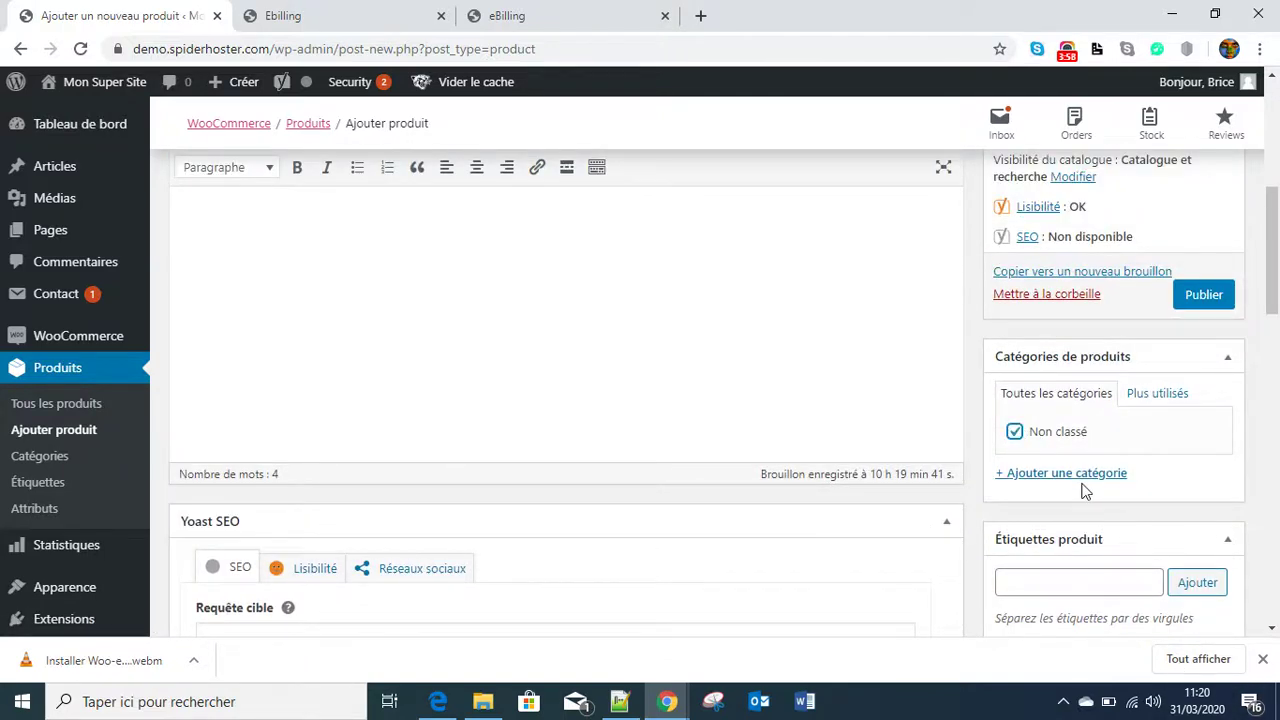
click(1017, 438)
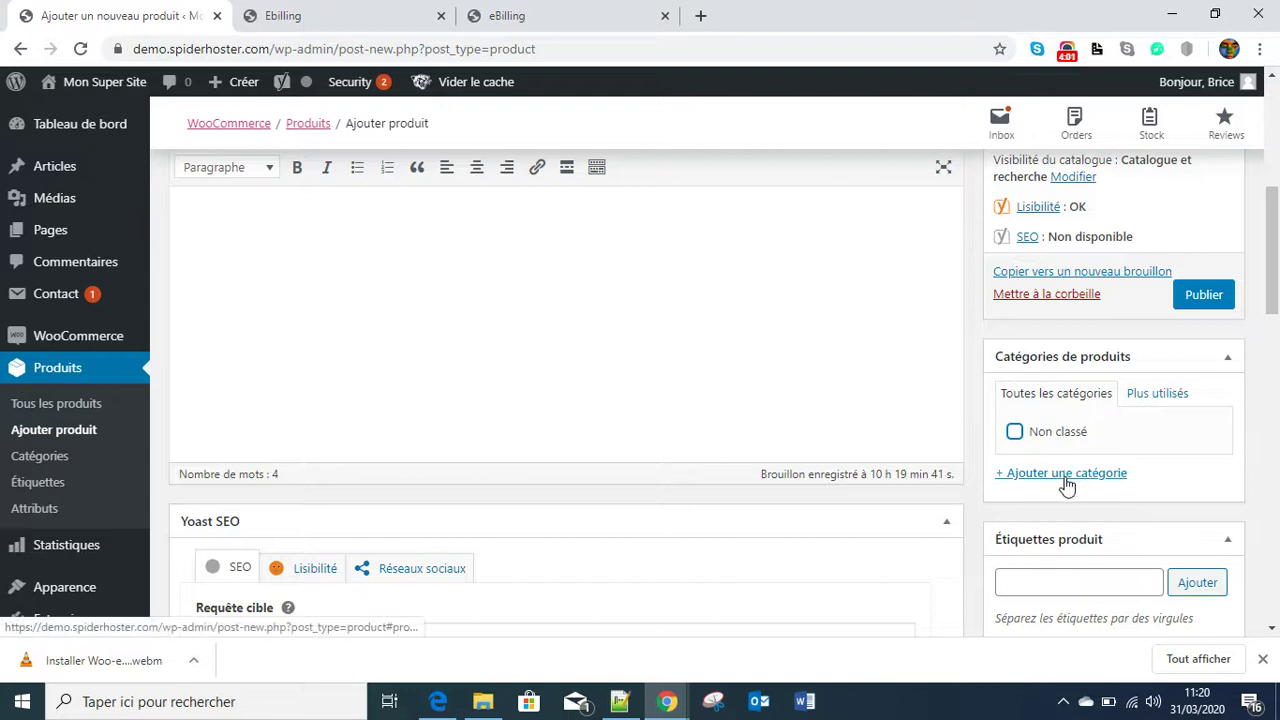
click(1067, 479)
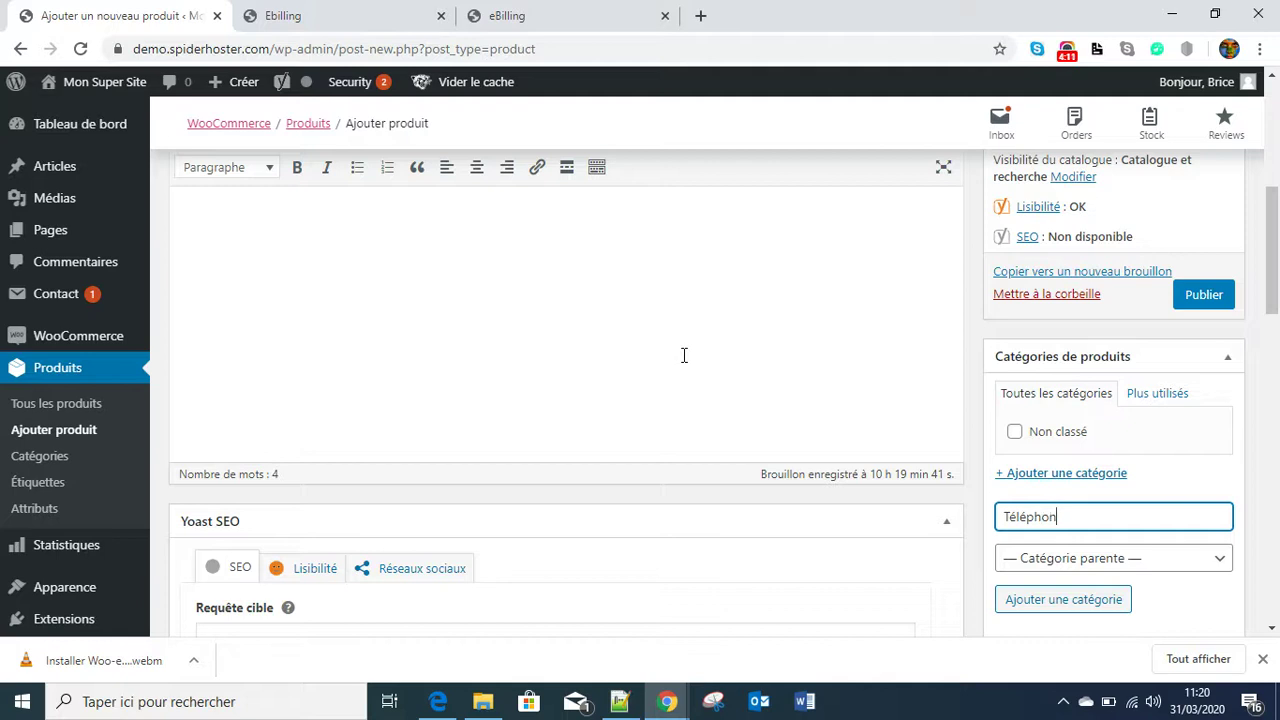
- Create the Téléphone category and publish Produit test
click(1117, 602)
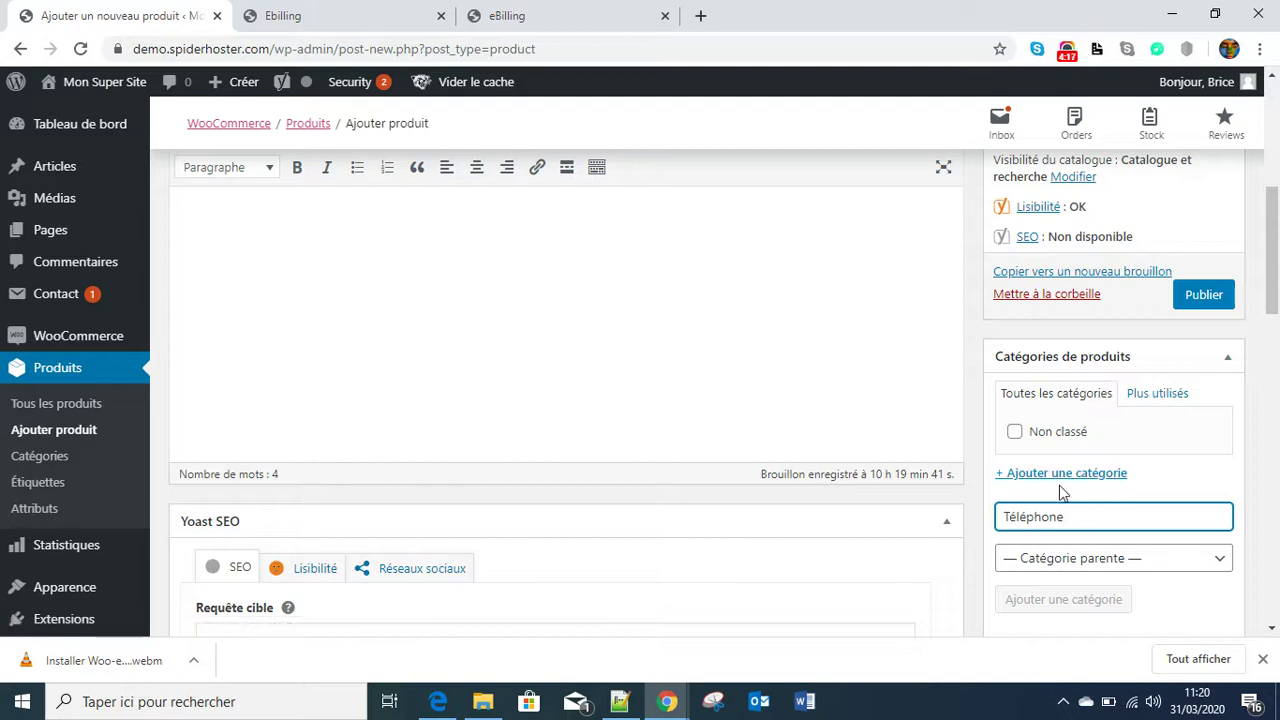
scroll(1000, 320, up, 3)
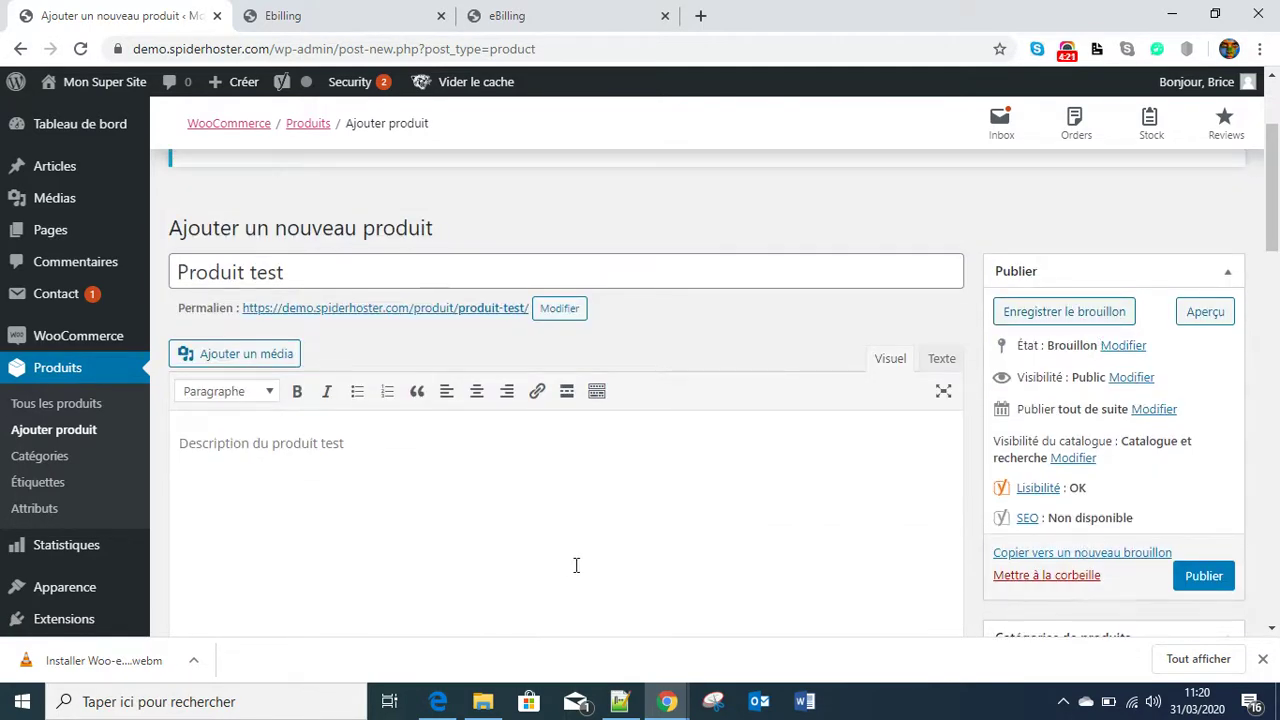
scroll(631, 550, down, 1)
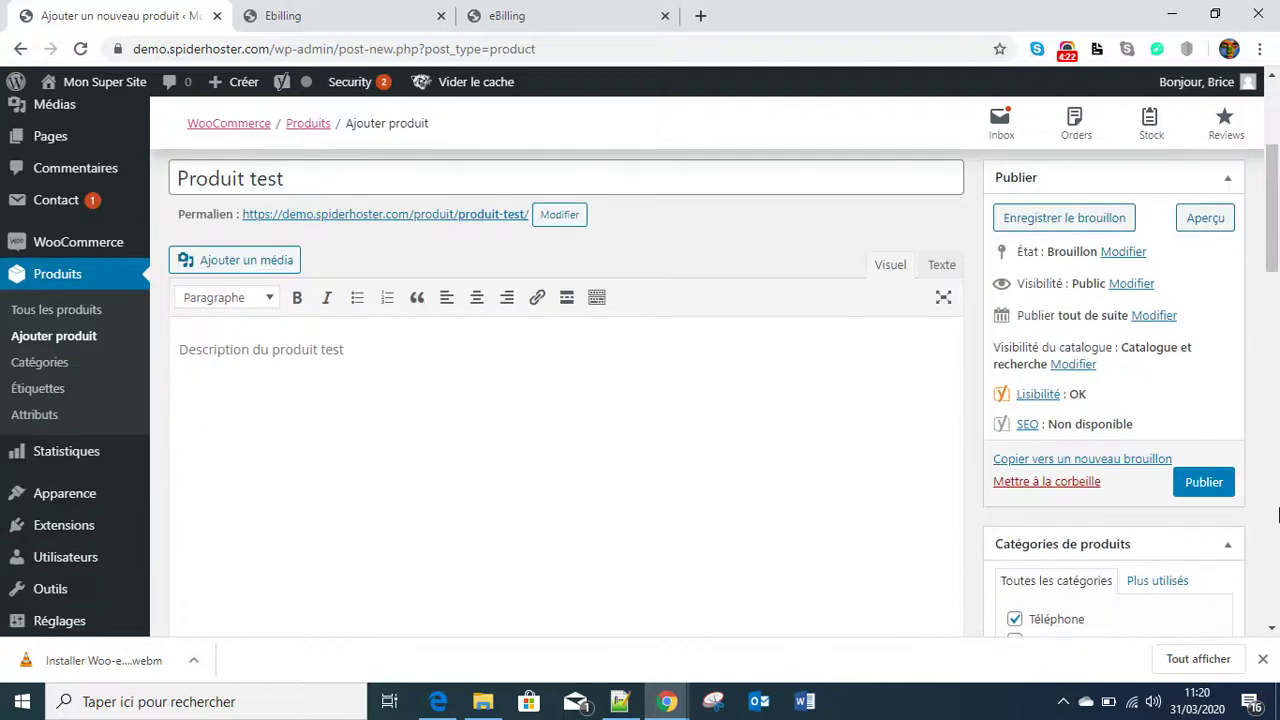
click(1205, 483)
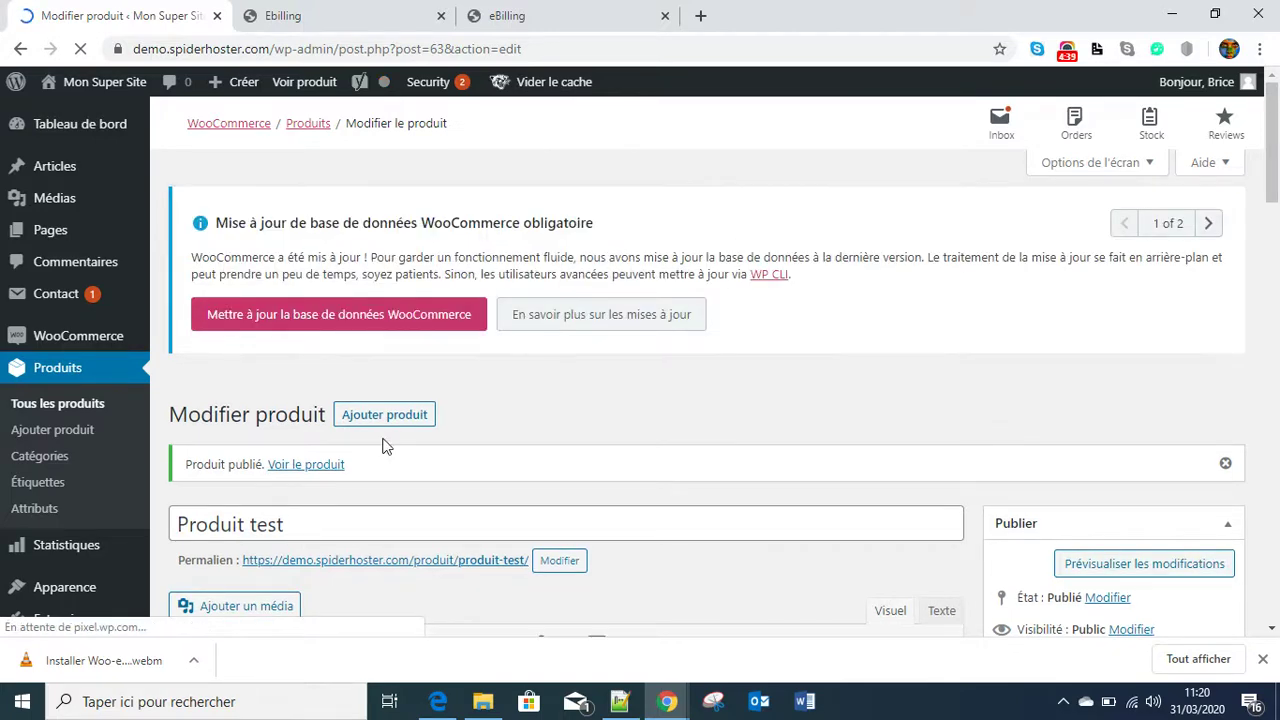
- Open the product's public page via 'Voir le produit' in a new tab
scroll(361, 292, down, 3)
scroll(423, 286, up, 1)
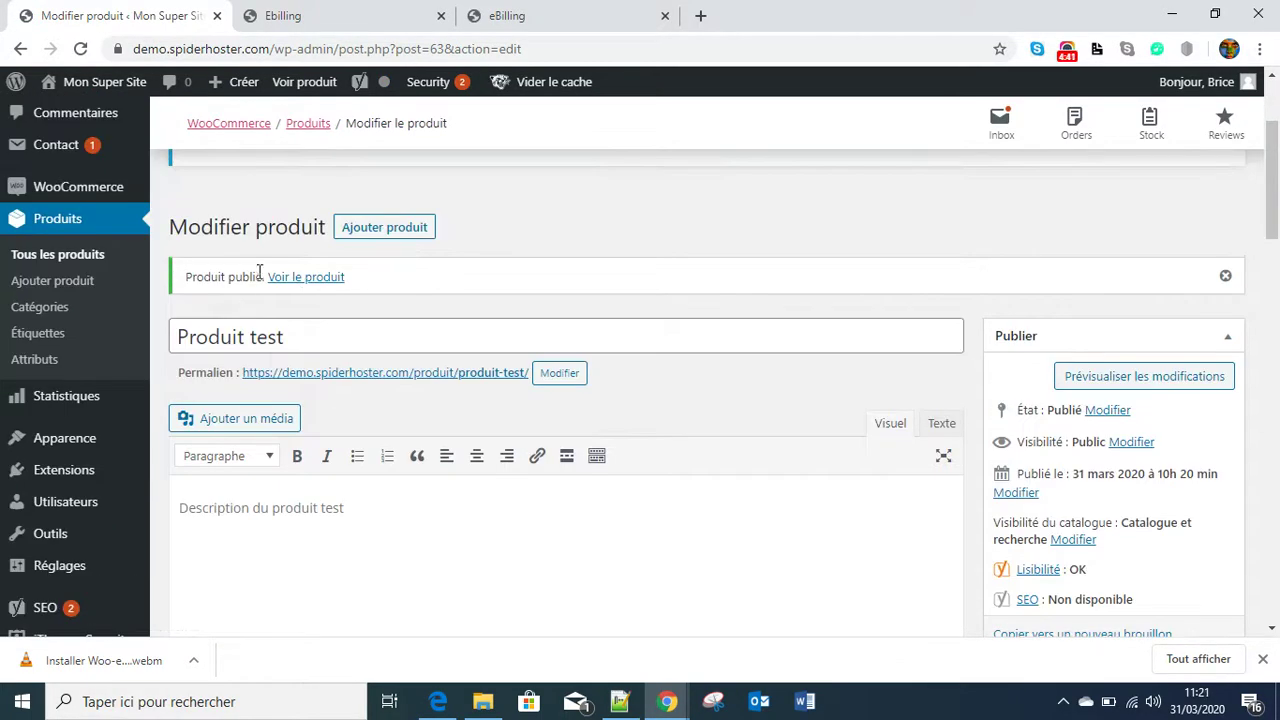
right_click(306, 283)
click(446, 295)
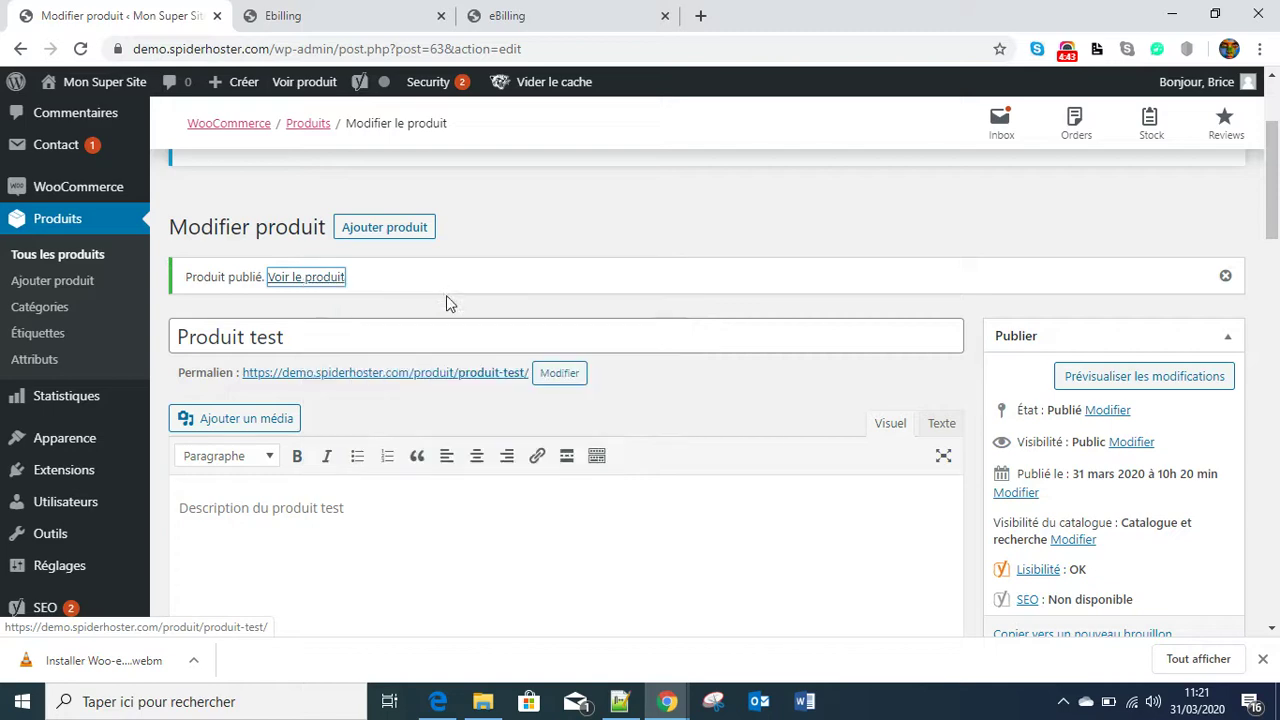
- On the Produit test page priced CFA3,500.00, add one unit to the cart
click(300, 15)
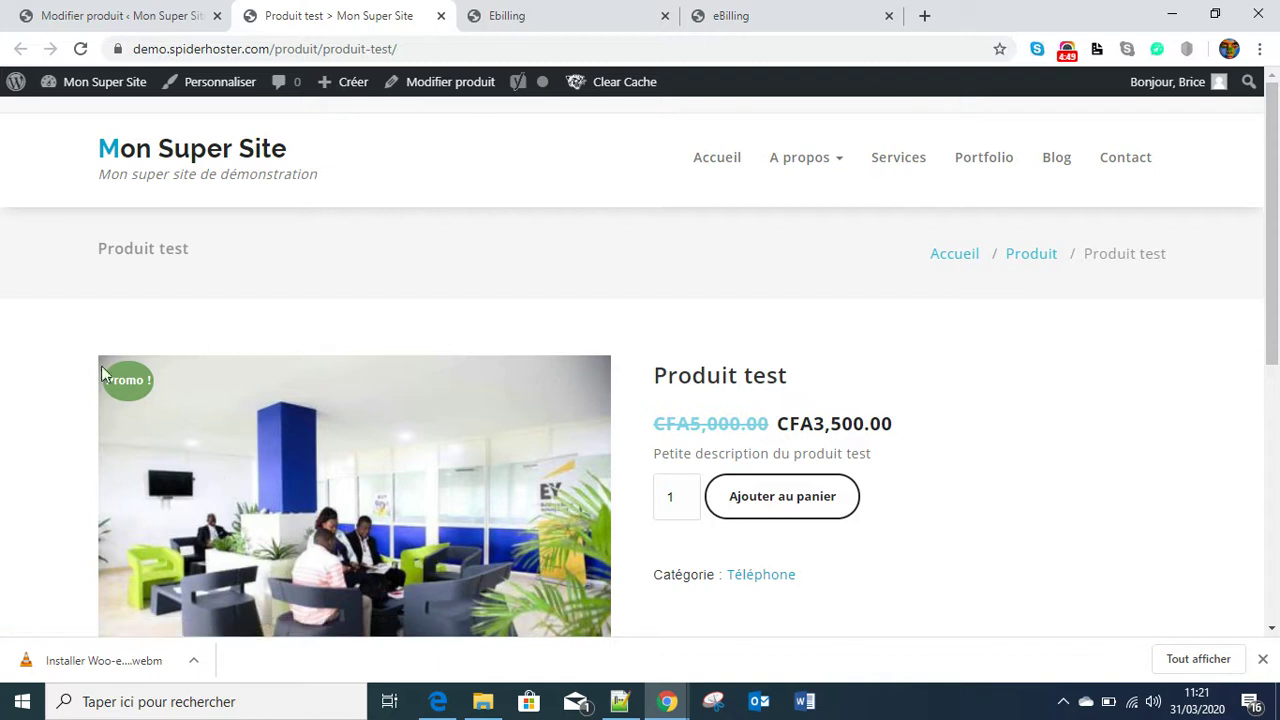
scroll(426, 458, down, 2)
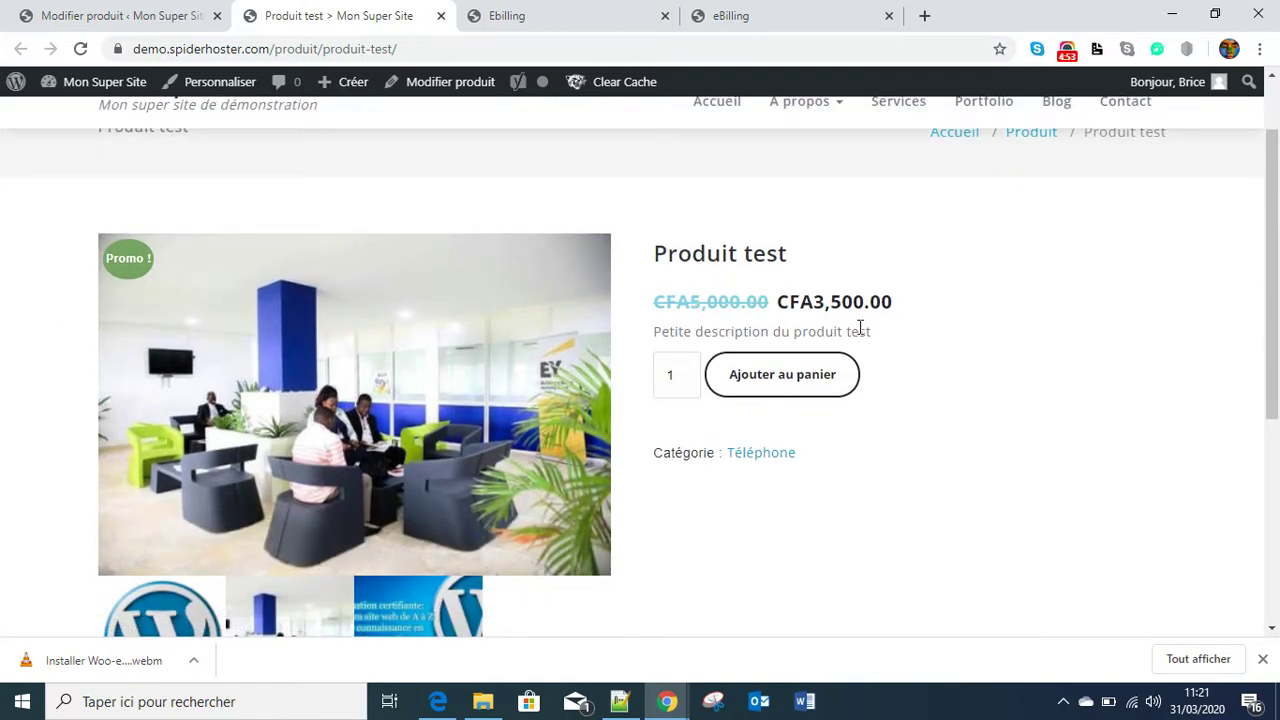
scroll(671, 463, down, 3)
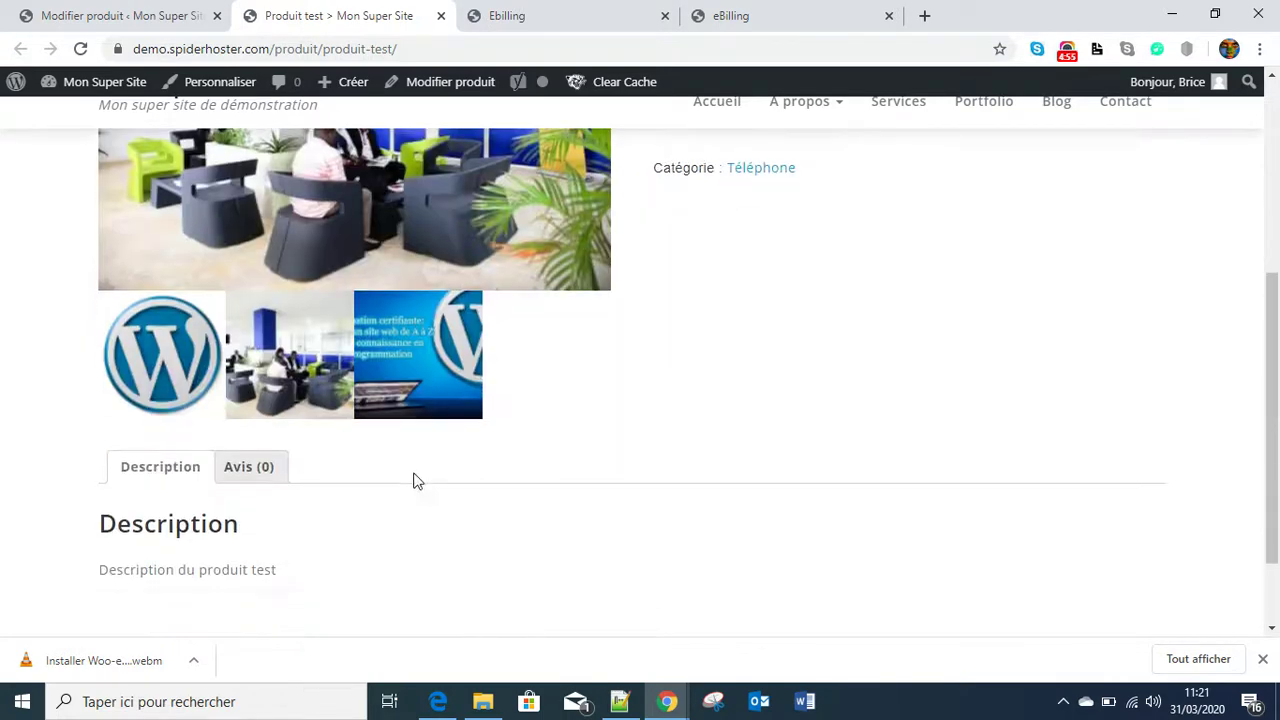
scroll(440, 452, up, 1)
scroll(410, 460, down, 2)
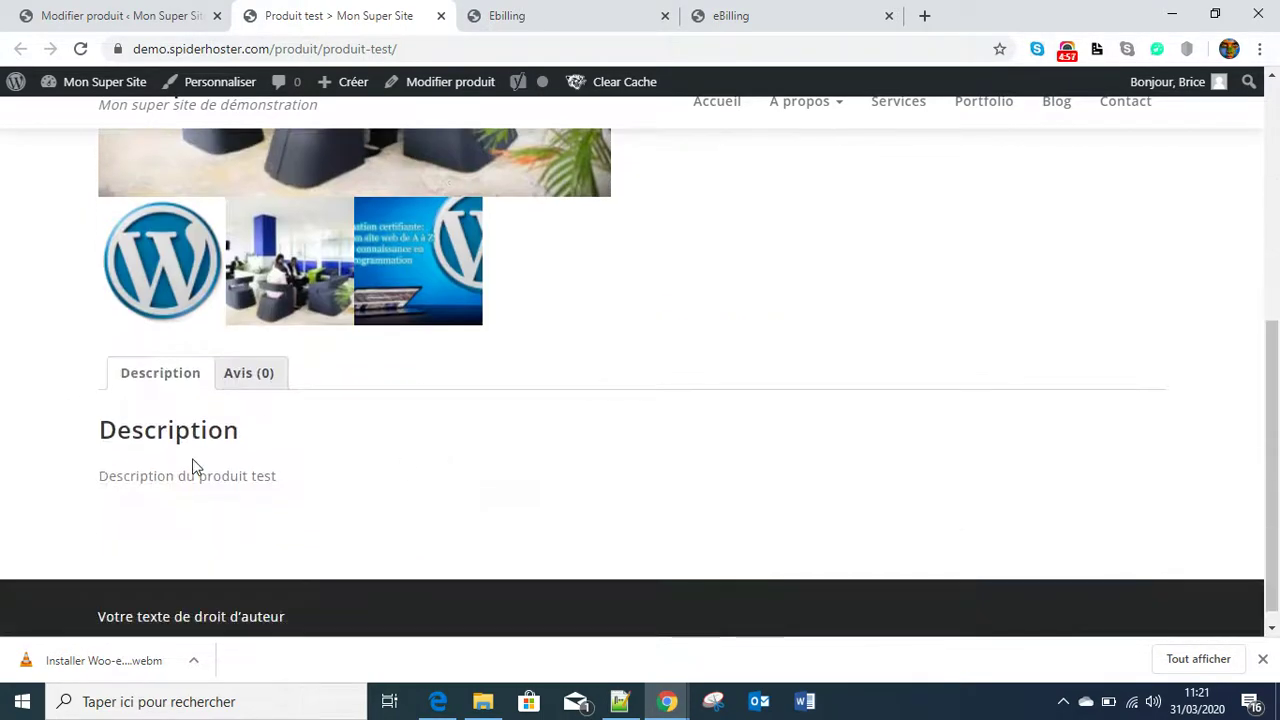
scroll(591, 408, up, 7)
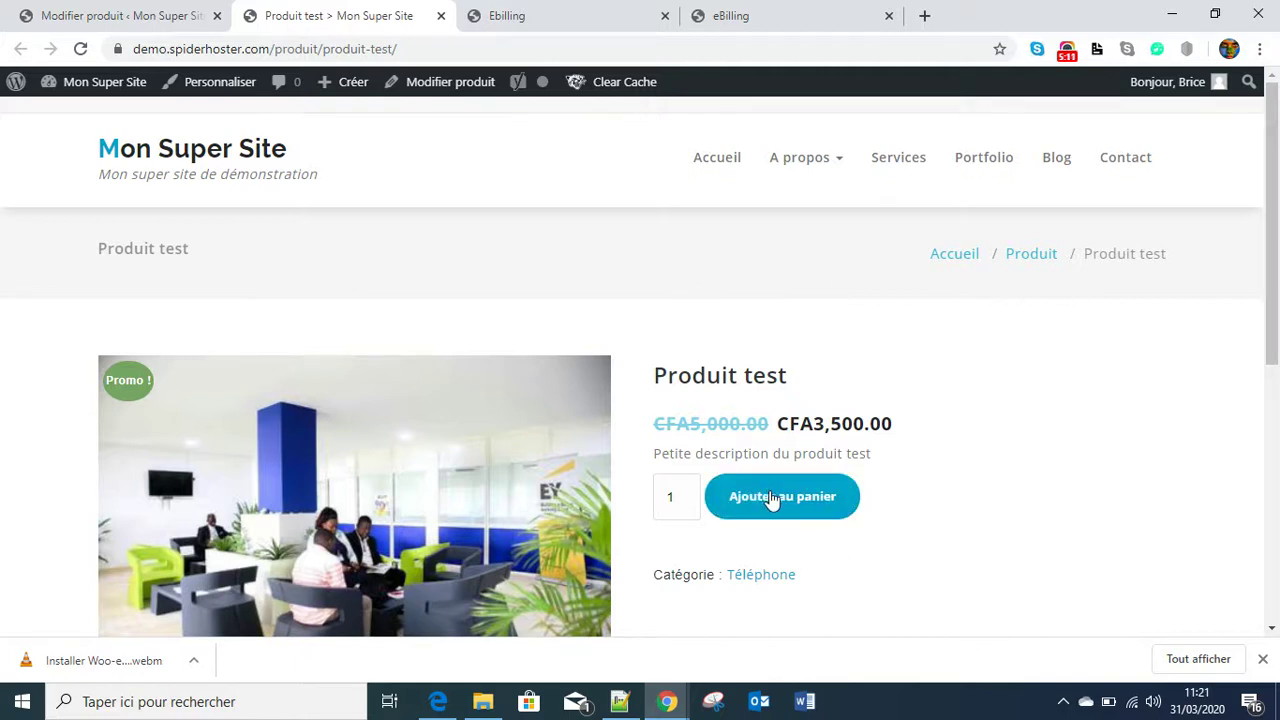
click(681, 494)
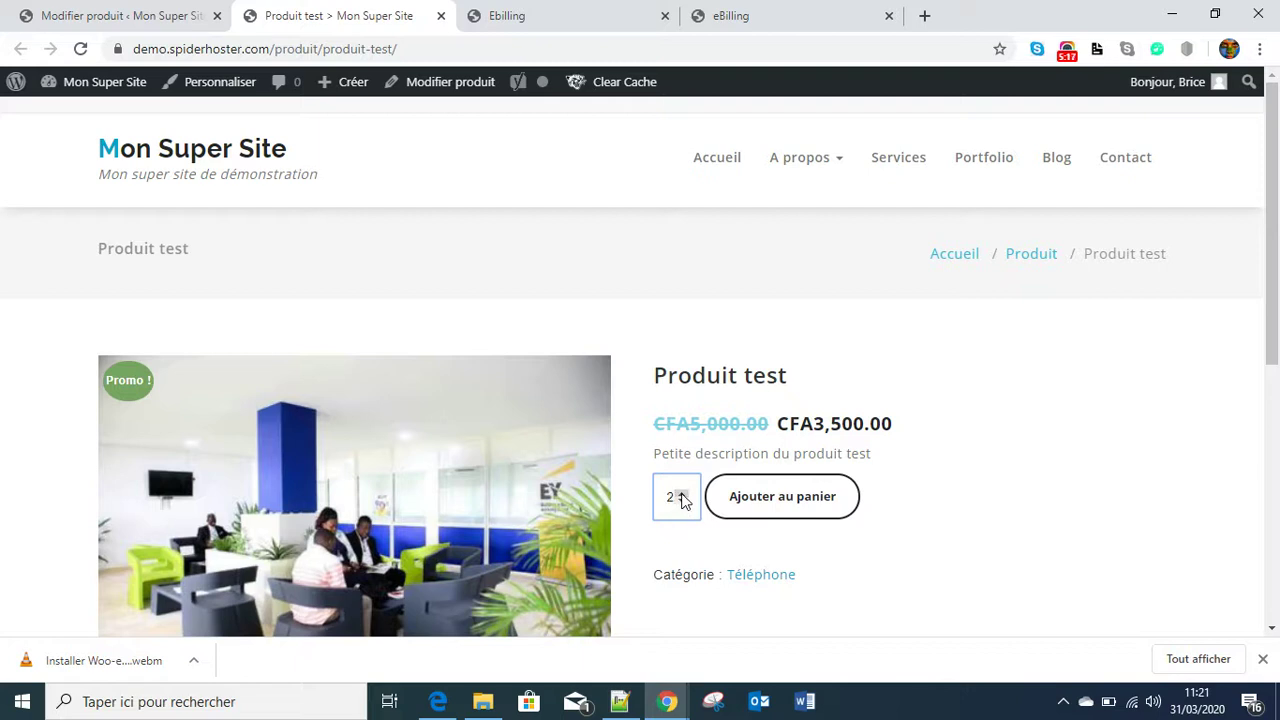
click(681, 502)
click(1070, 512)
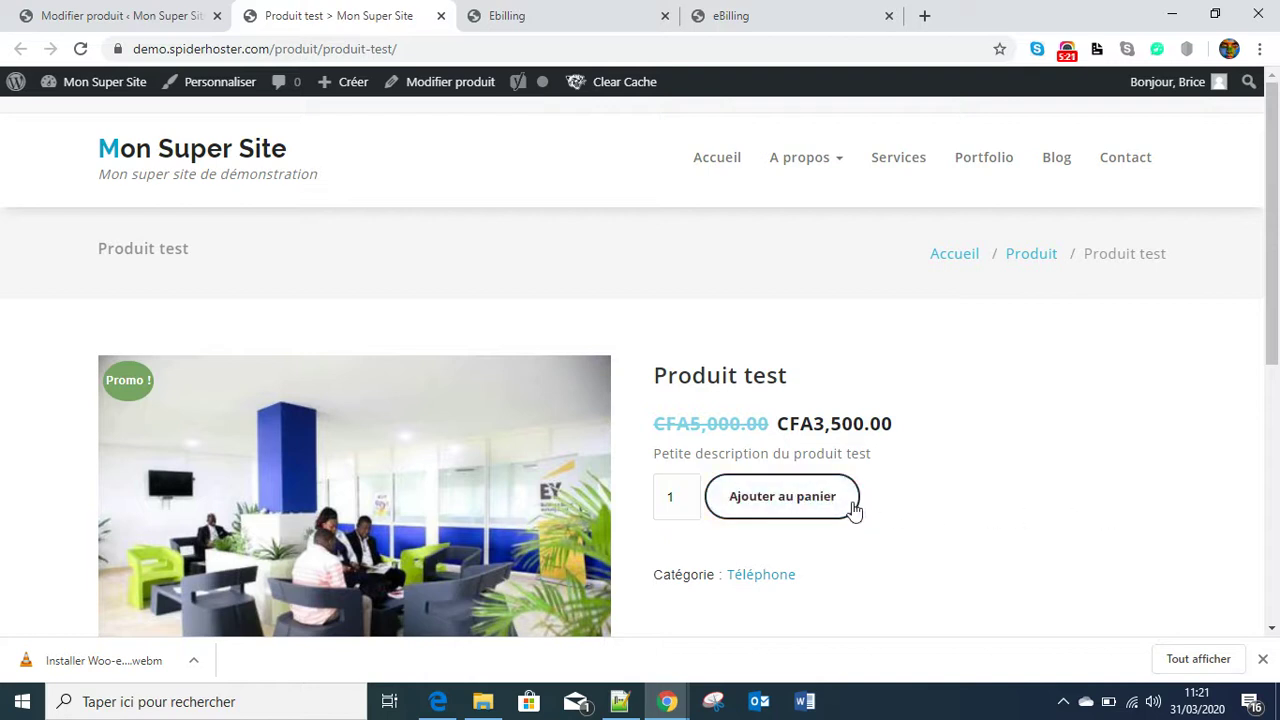
click(807, 509)
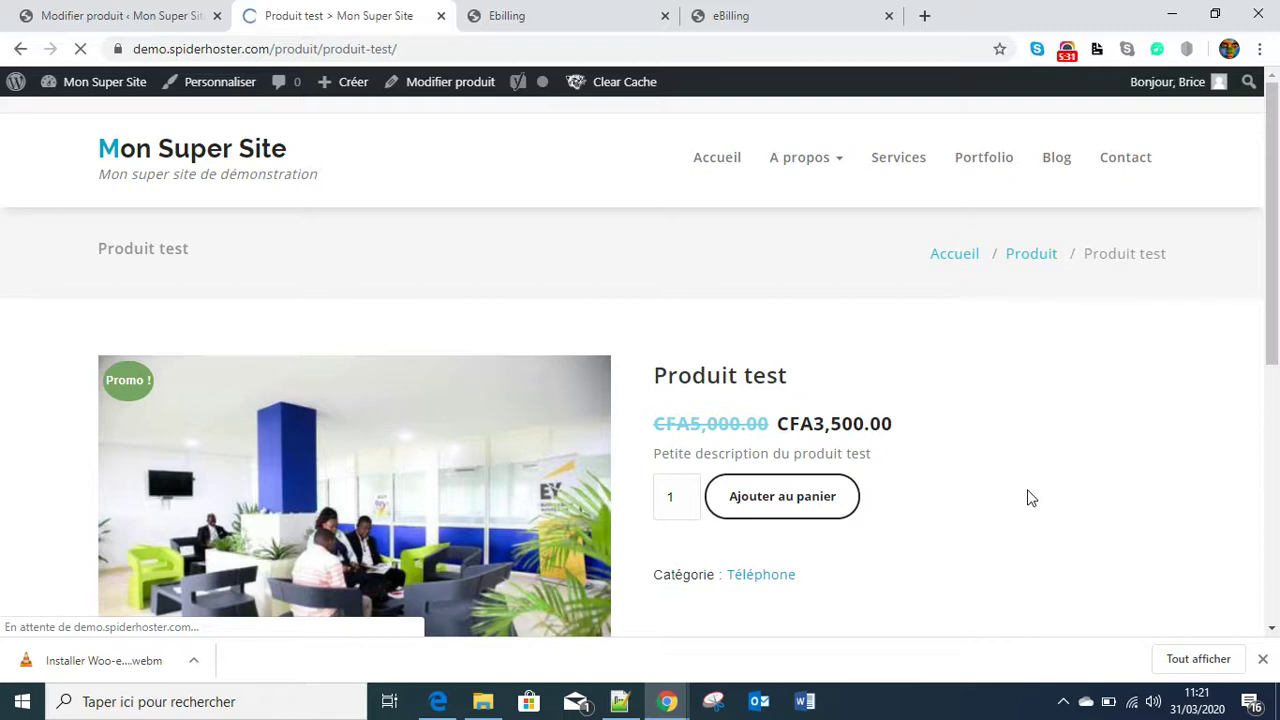
scroll(430, 420, down, 2)
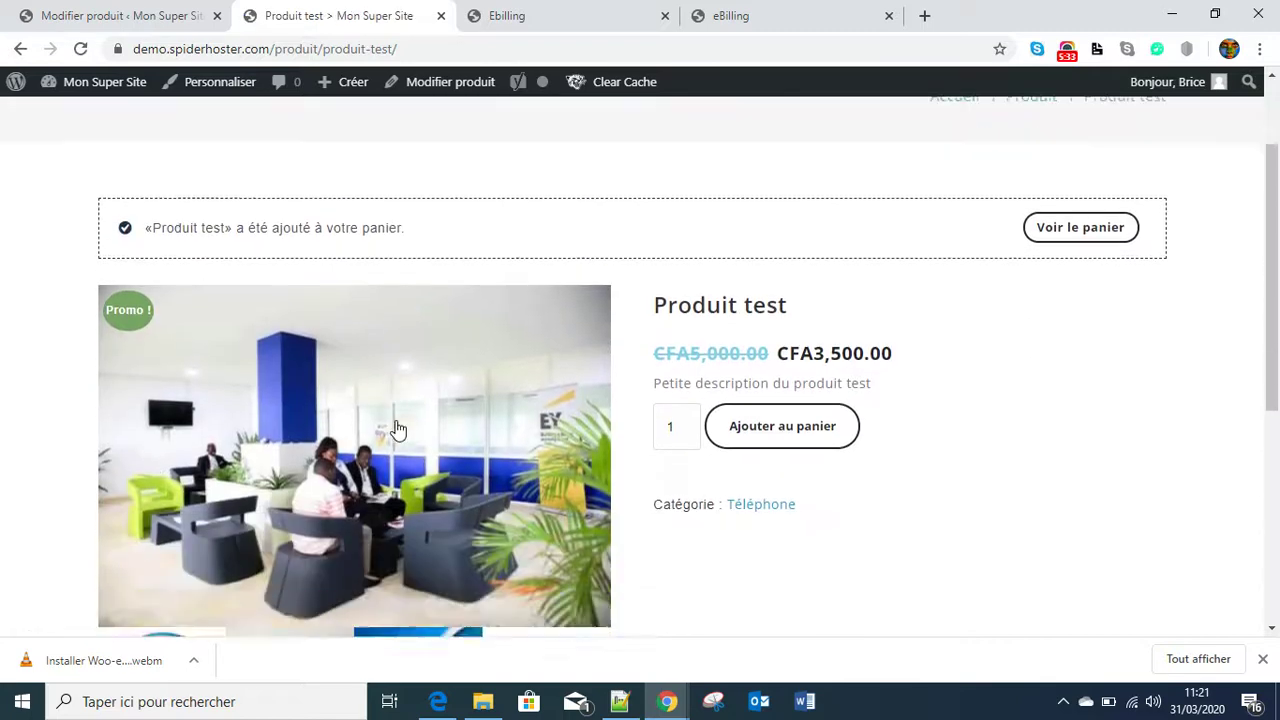
scroll(957, 377, down, 2)
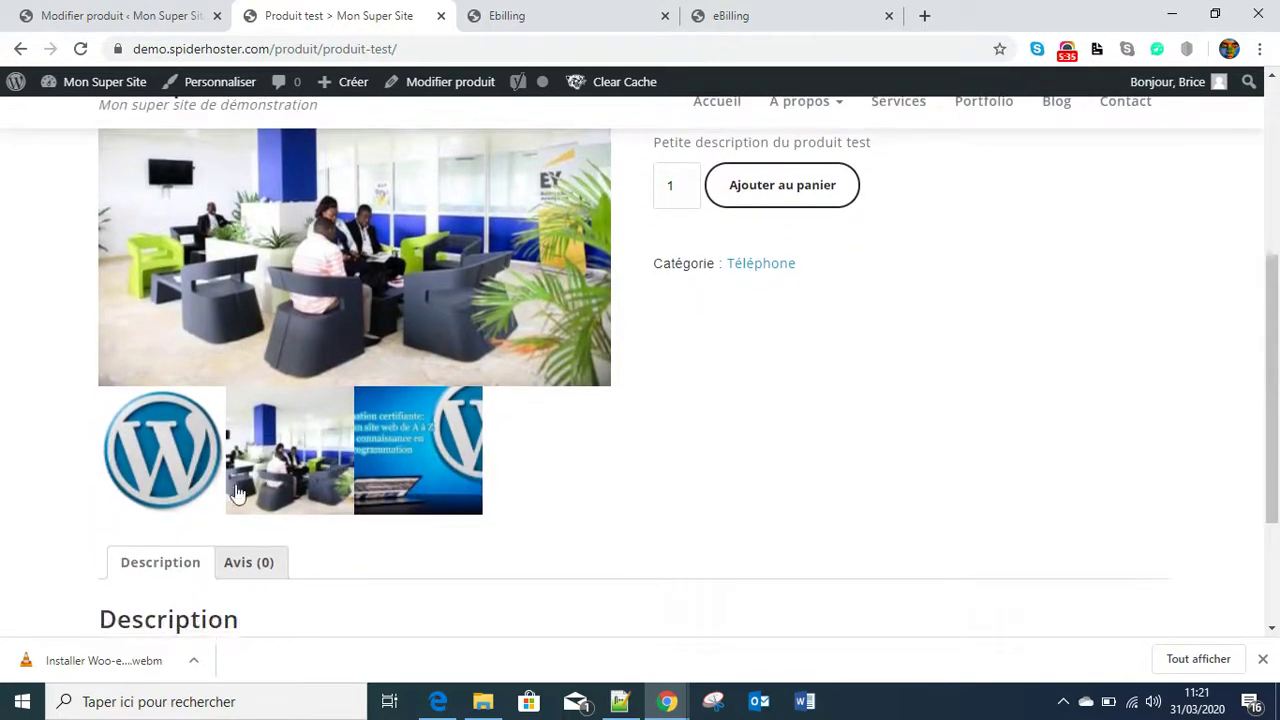
scroll(660, 380, up, 2)
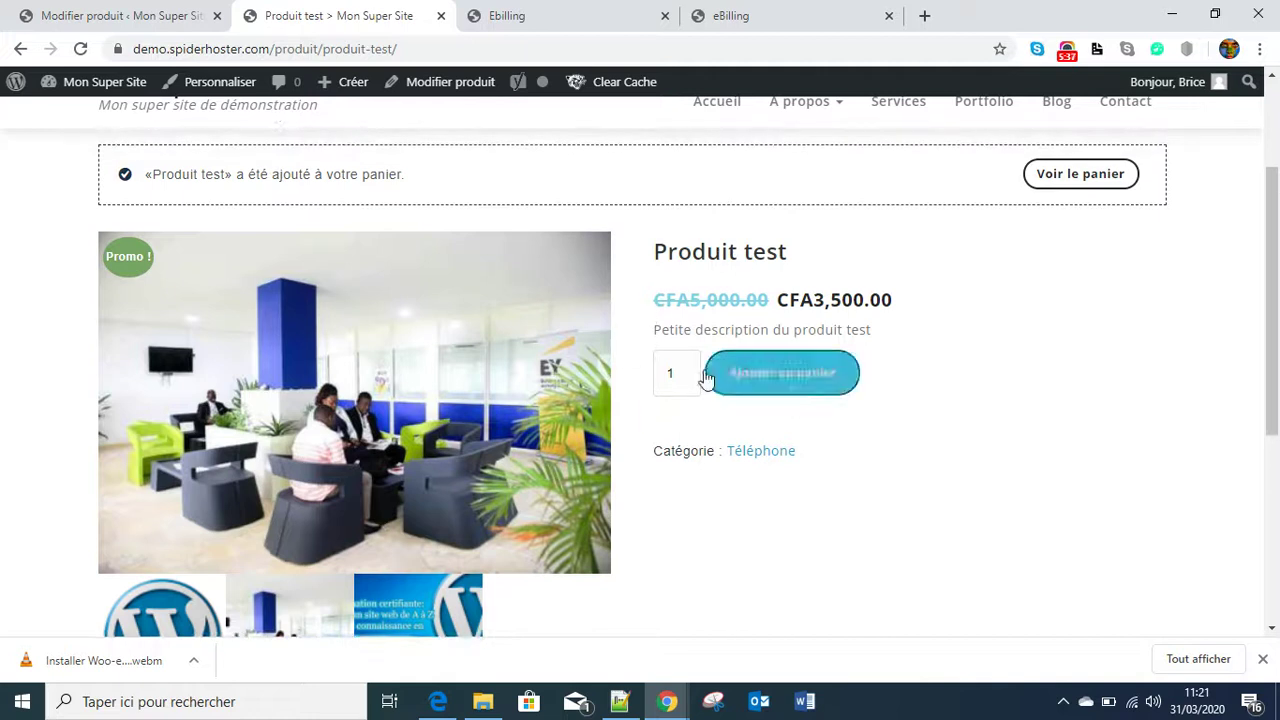
- Open the cart holding Produit test at CFA3,500.00 and continue to checkout
click(1077, 190)
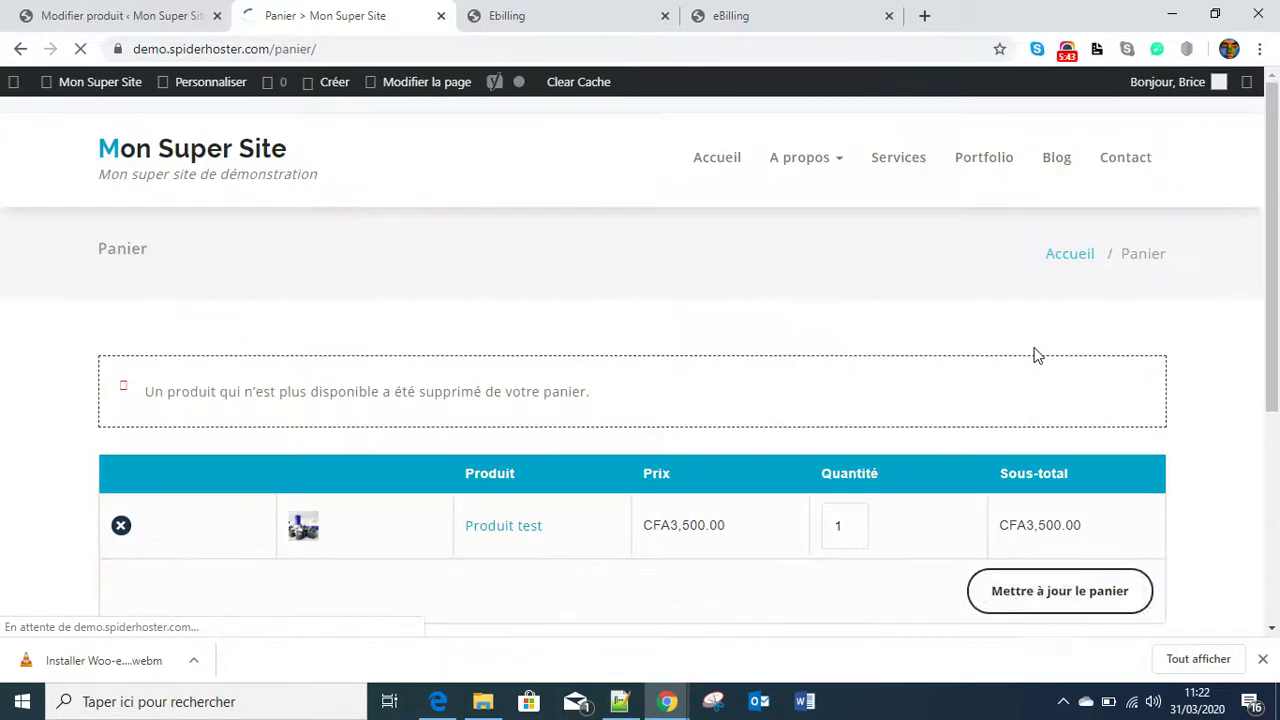
scroll(429, 409, down, 1)
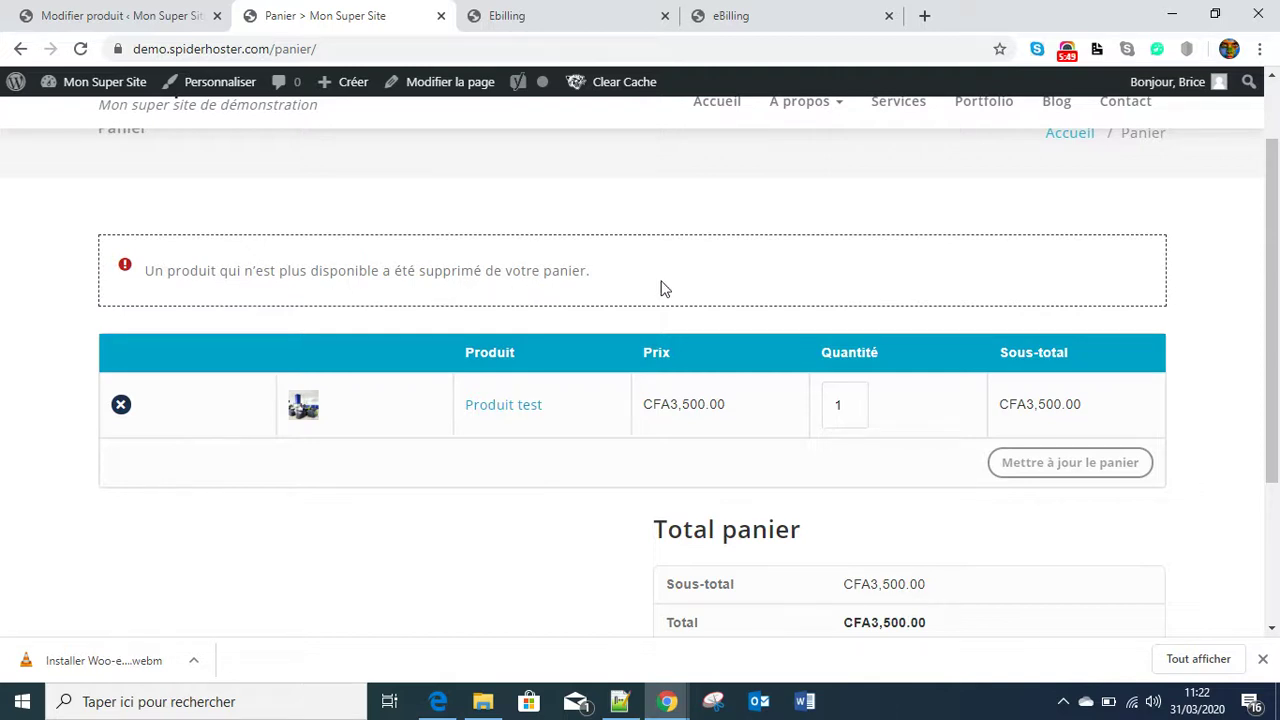
scroll(390, 390, down, 2)
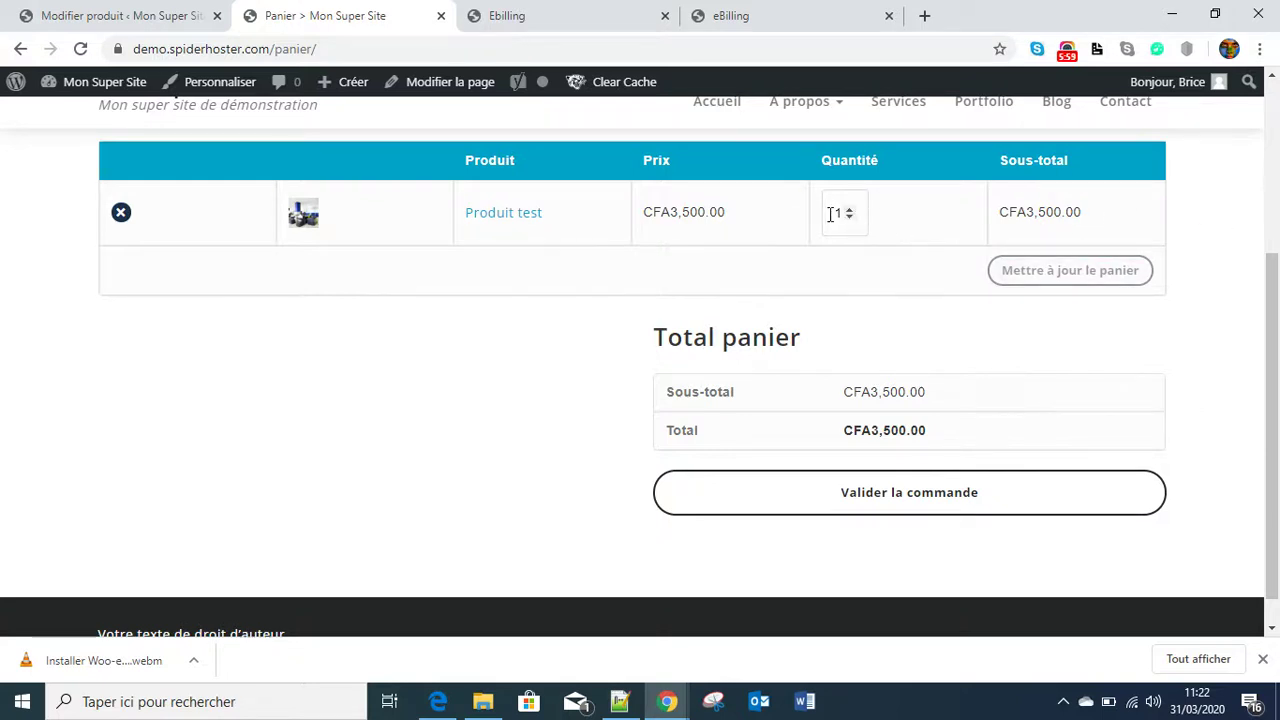
click(909, 505)
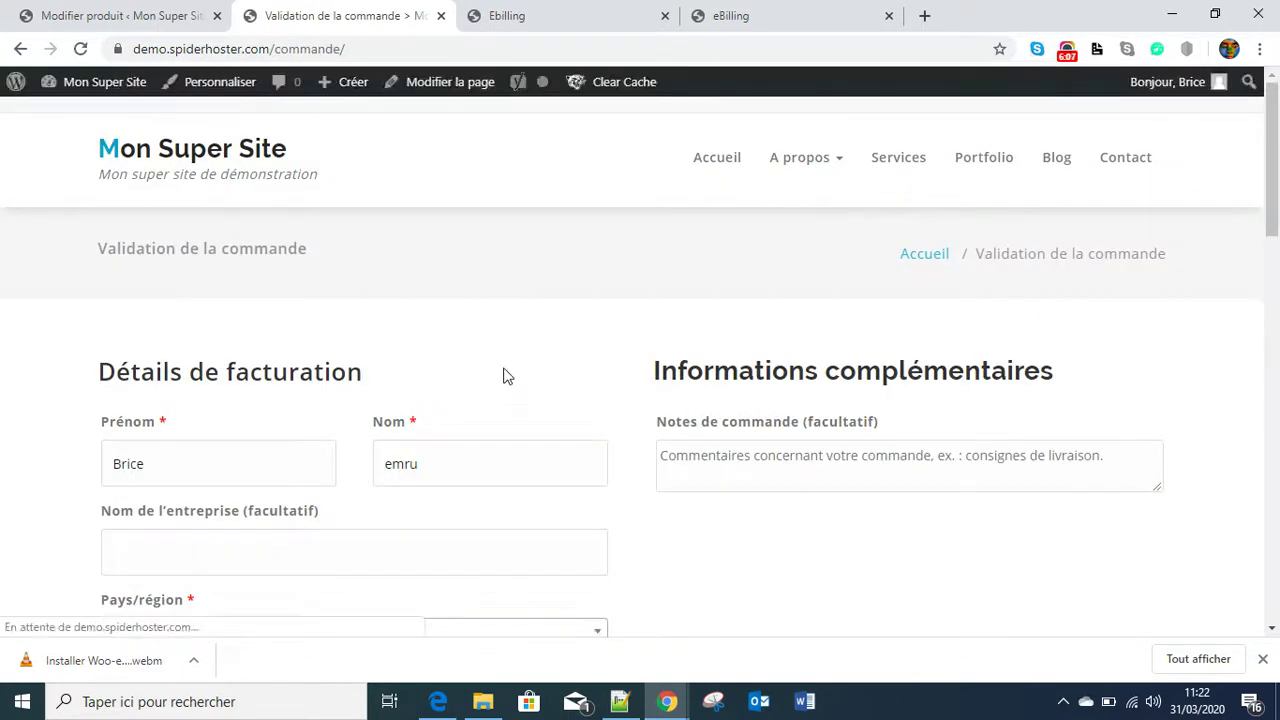
scroll(543, 446, down, 4)
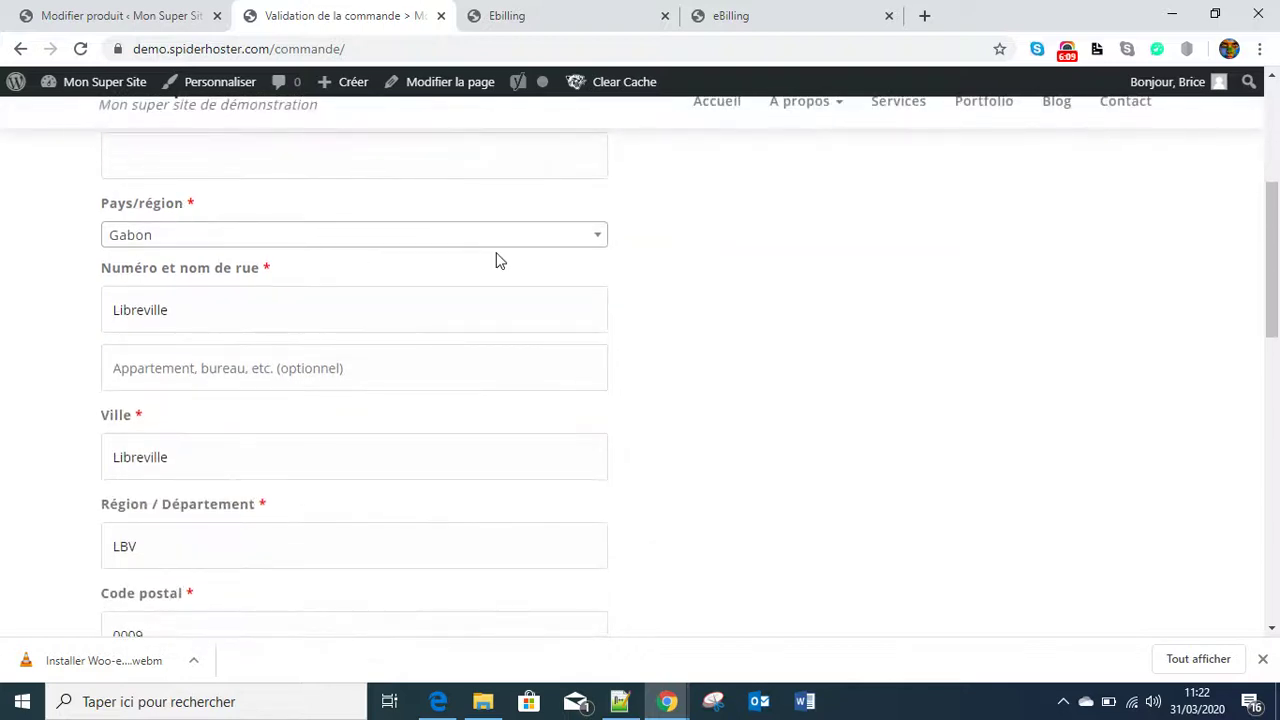
scroll(235, 262, up, 1)
scroll(300, 371, down, 2)
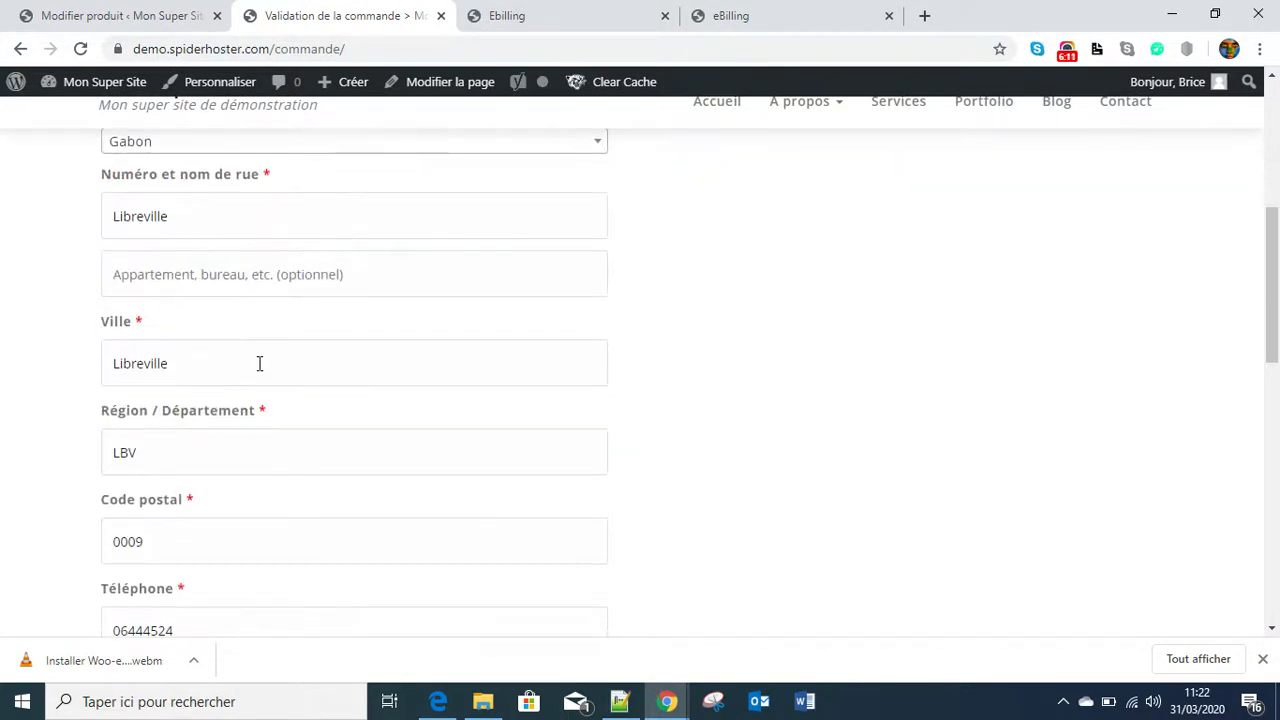
scroll(249, 374, down, 1)
scroll(215, 395, down, 1)
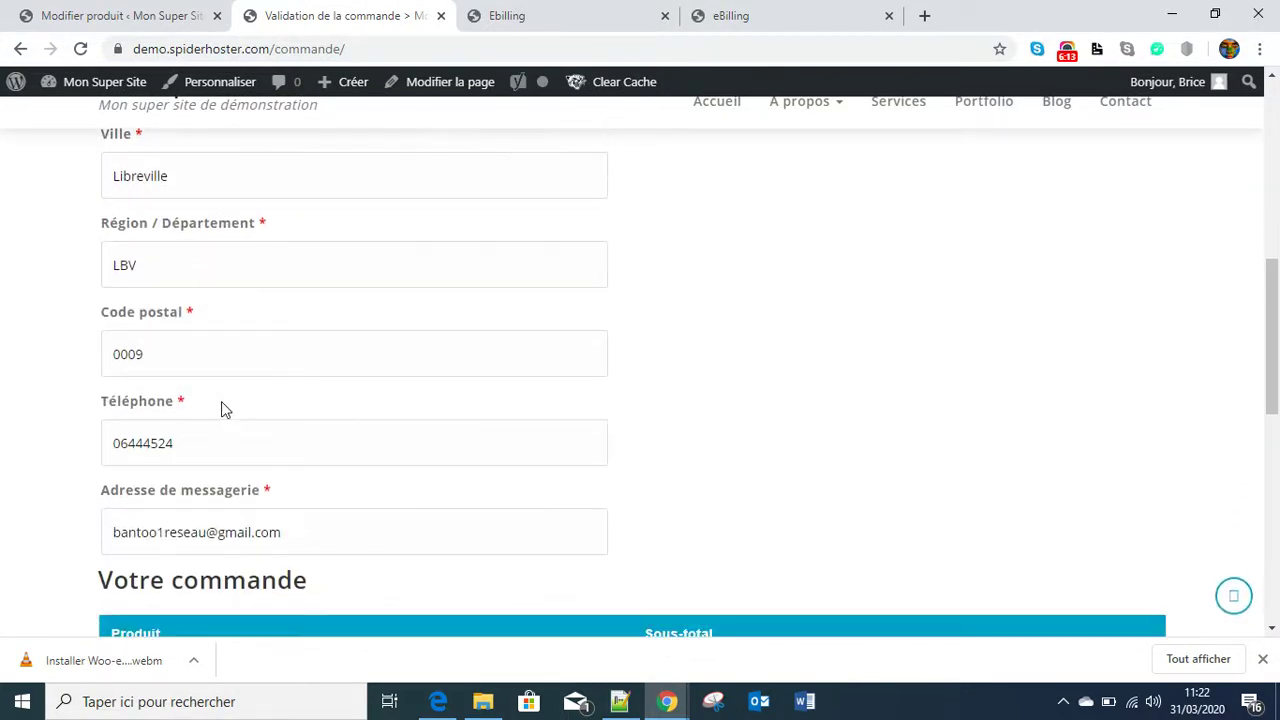
scroll(222, 412, down, 1)
scroll(340, 380, down, 1)
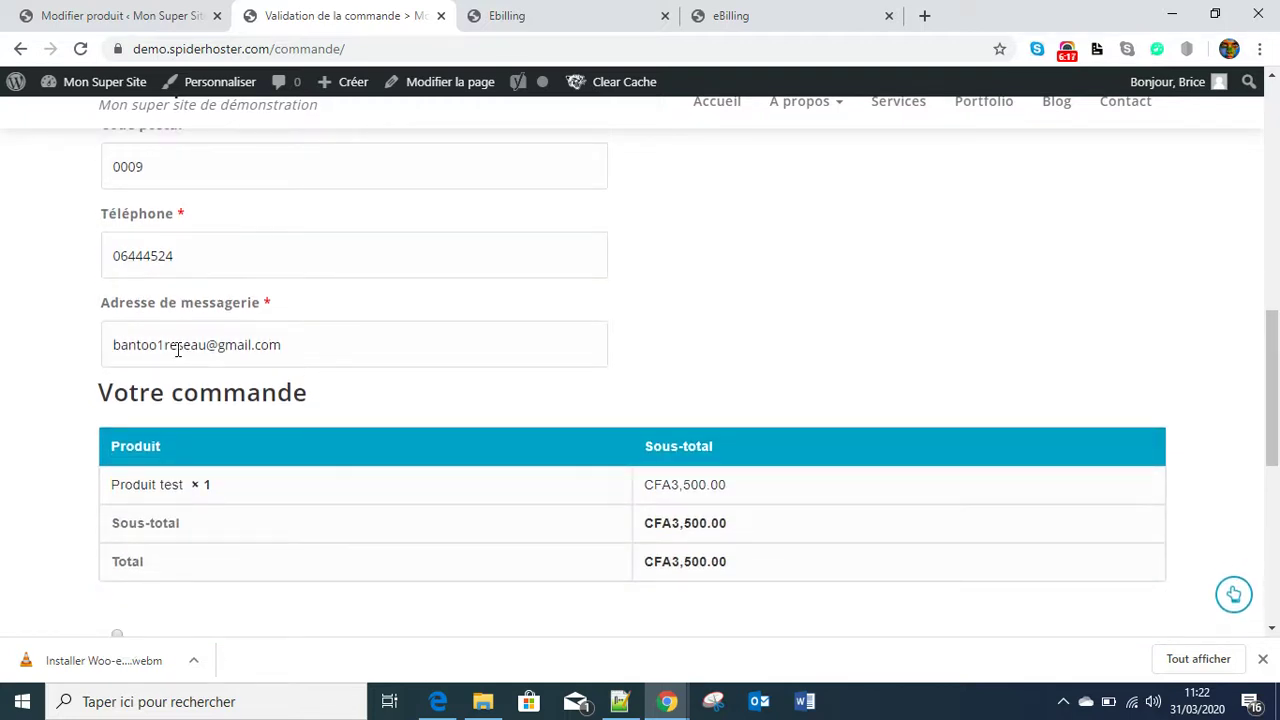
scroll(206, 363, down, 3)
scroll(375, 386, down, 1)
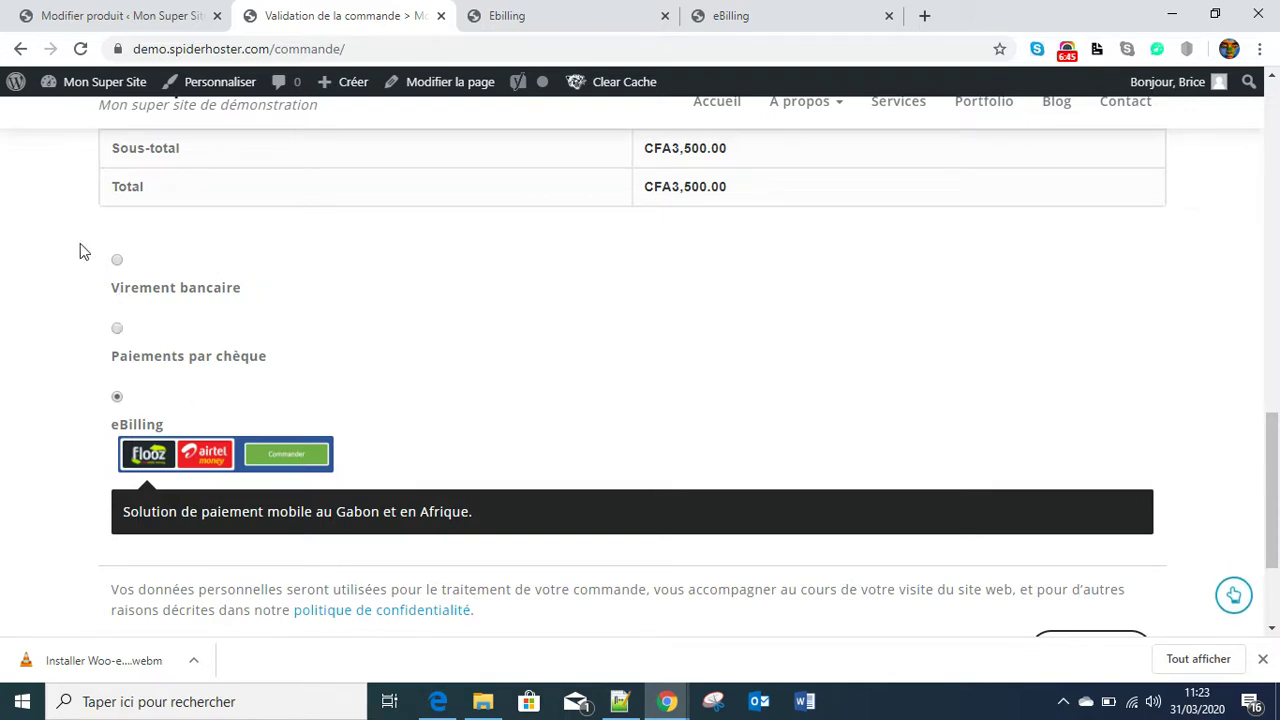
- After previewing bank transfer and cheque, choose eBilling as payment and place the order
click(118, 259)
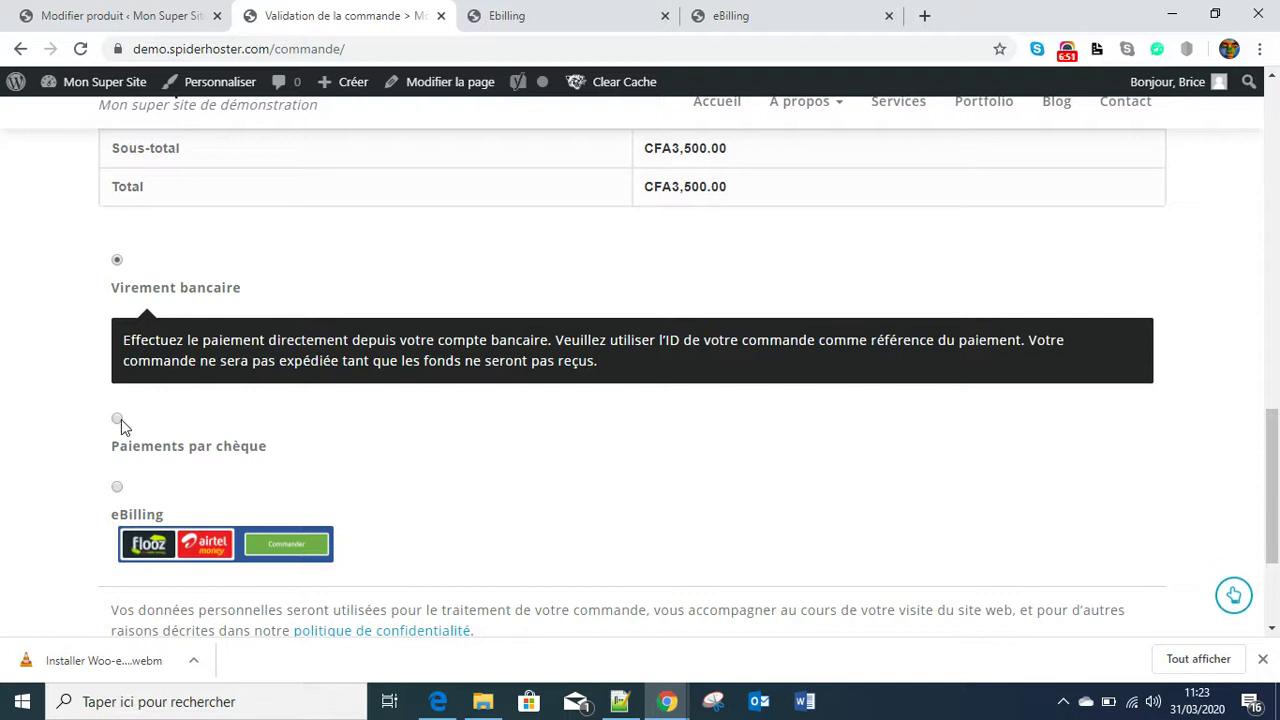
click(118, 420)
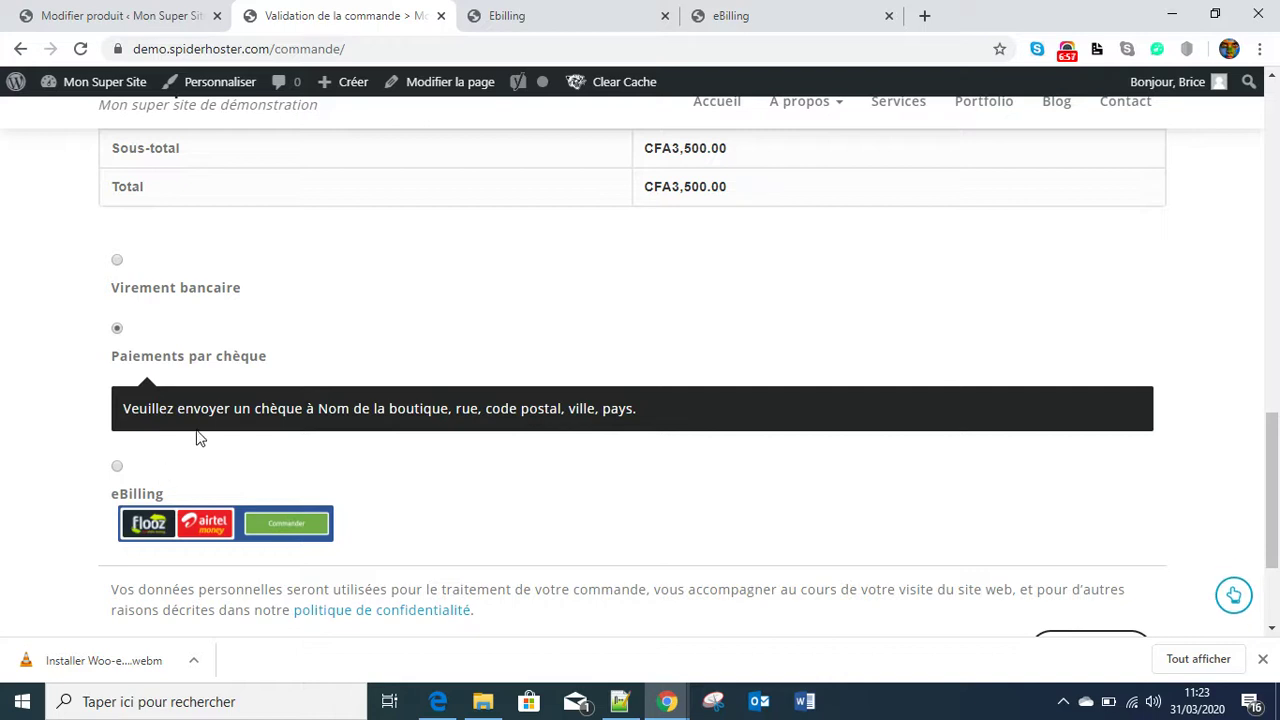
click(116, 467)
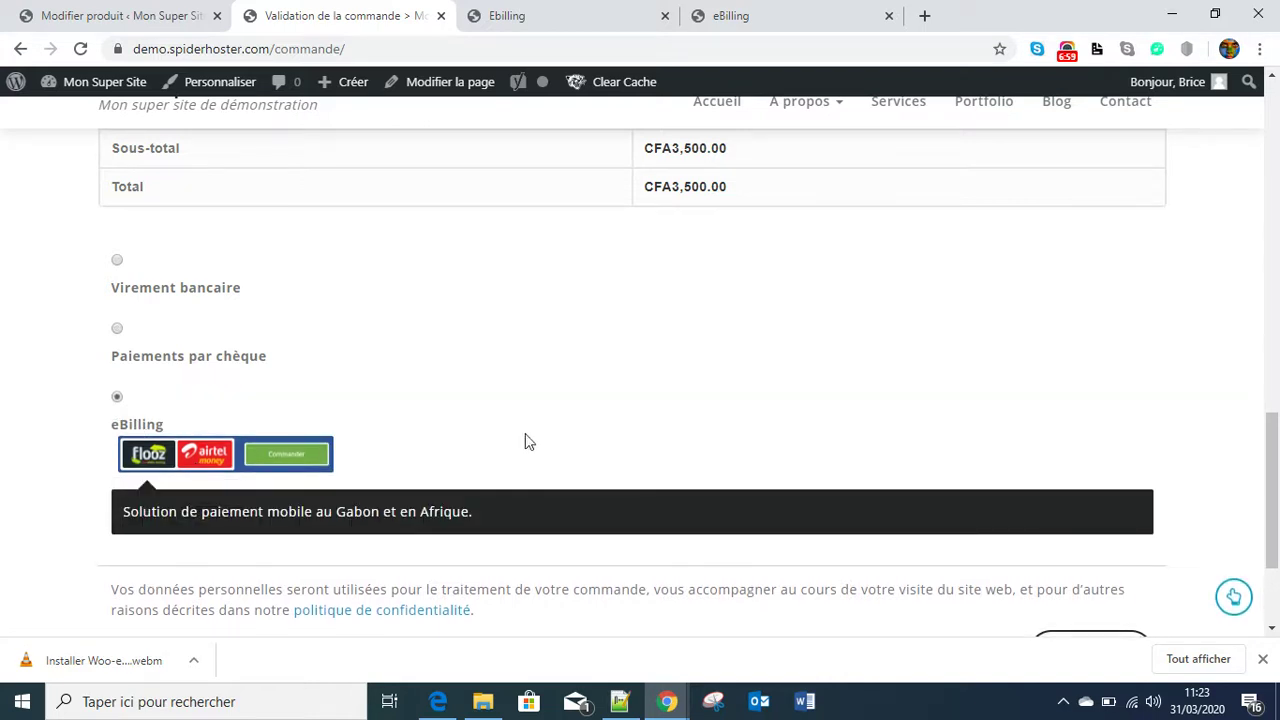
scroll(530, 445, down, 2)
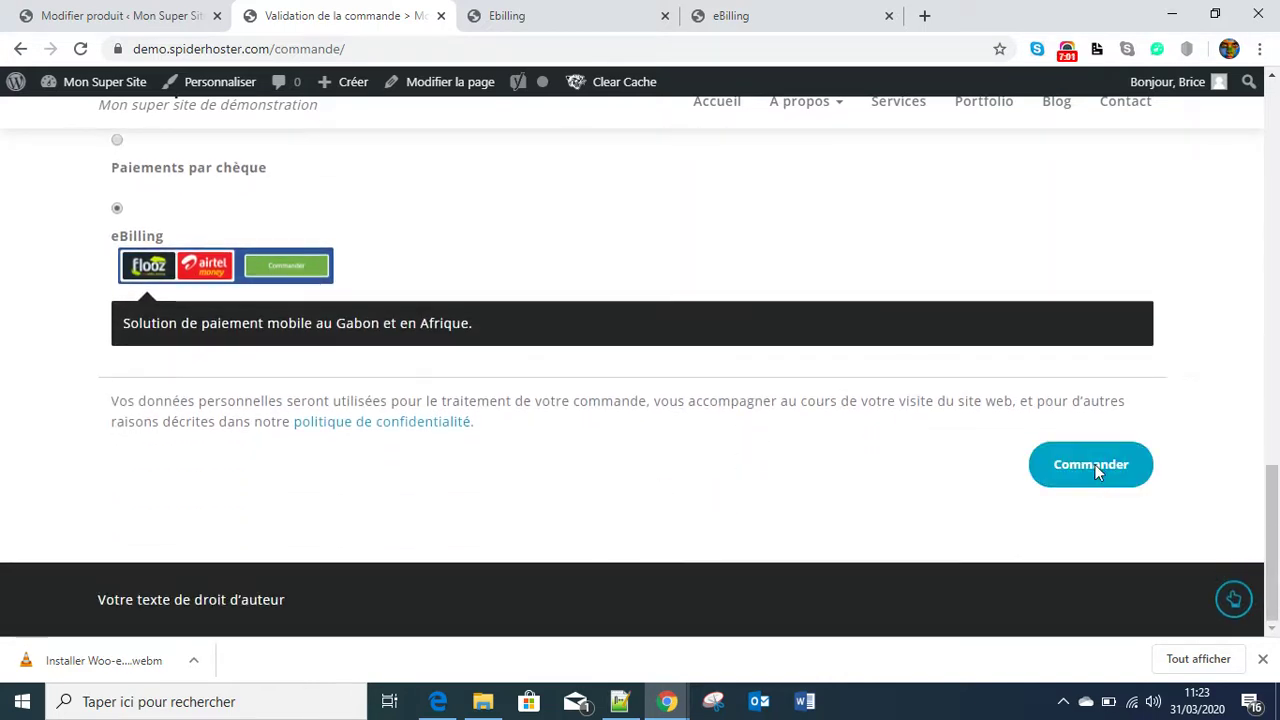
click(1092, 472)
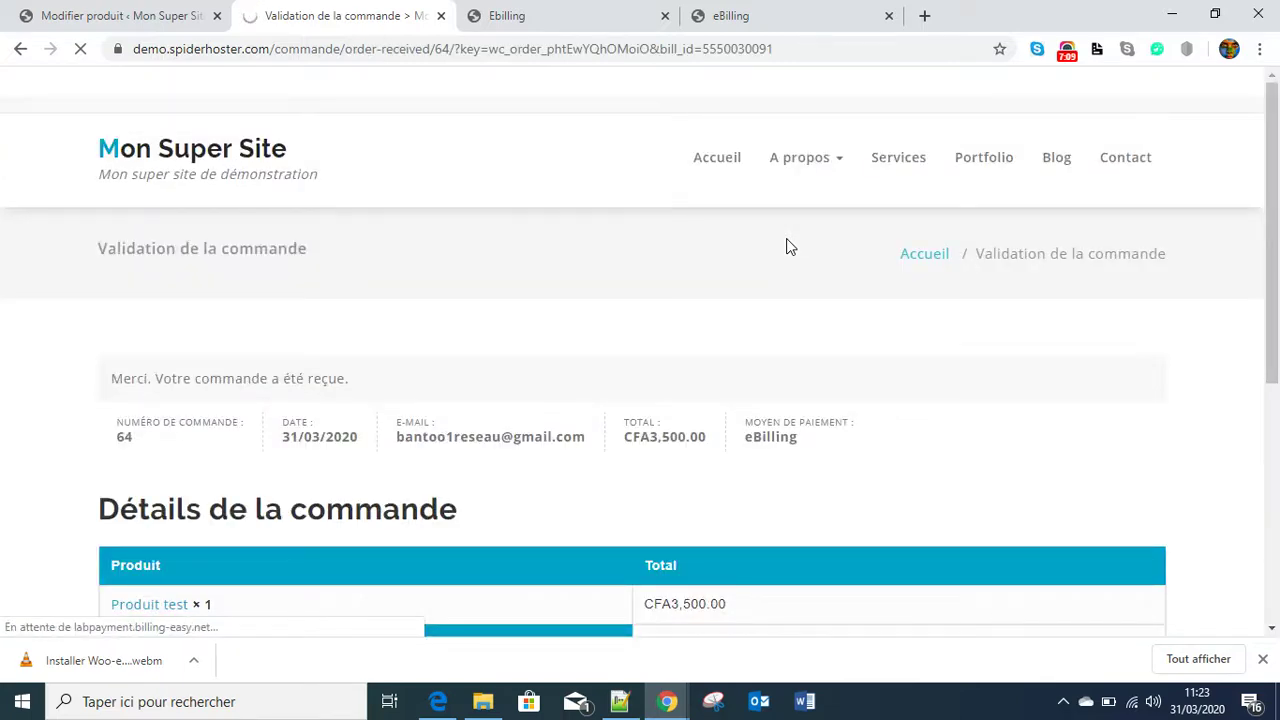
- Review the 3.500 F CFA eBilling invoice page with its countdown and QR code, then go to merchant sign-in
scroll(437, 470, down, 3)
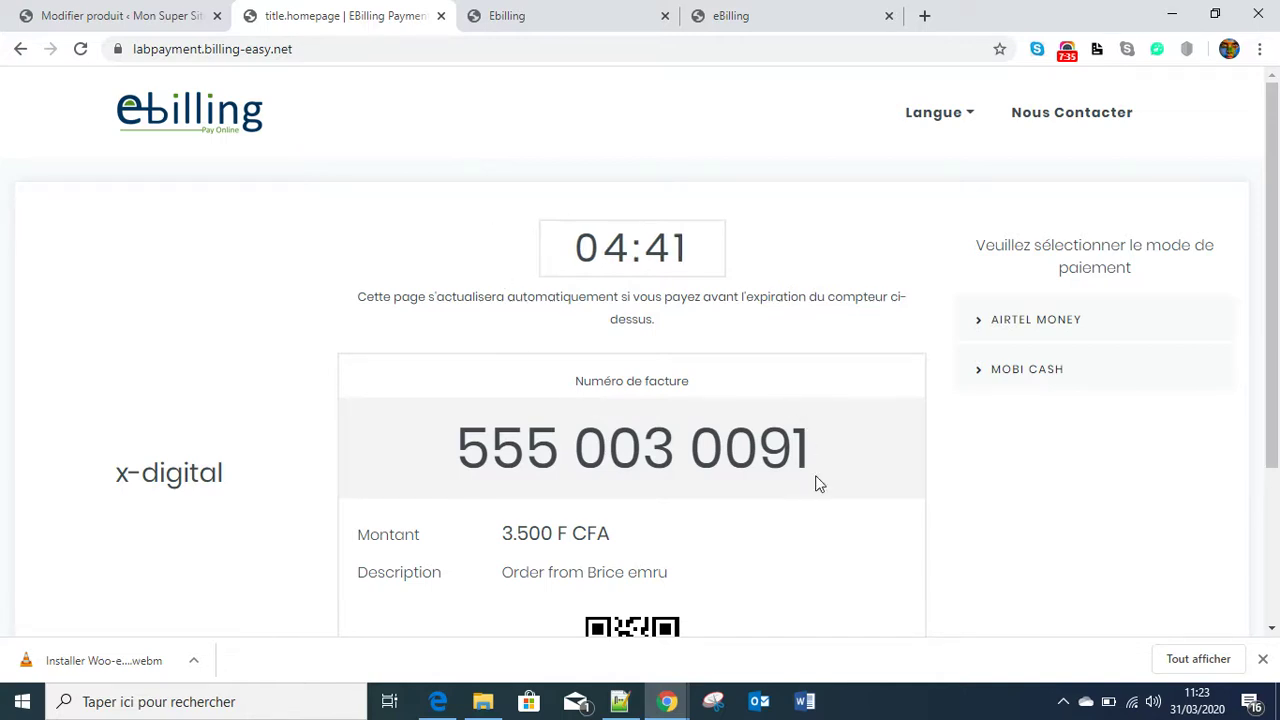
scroll(627, 378, down, 1)
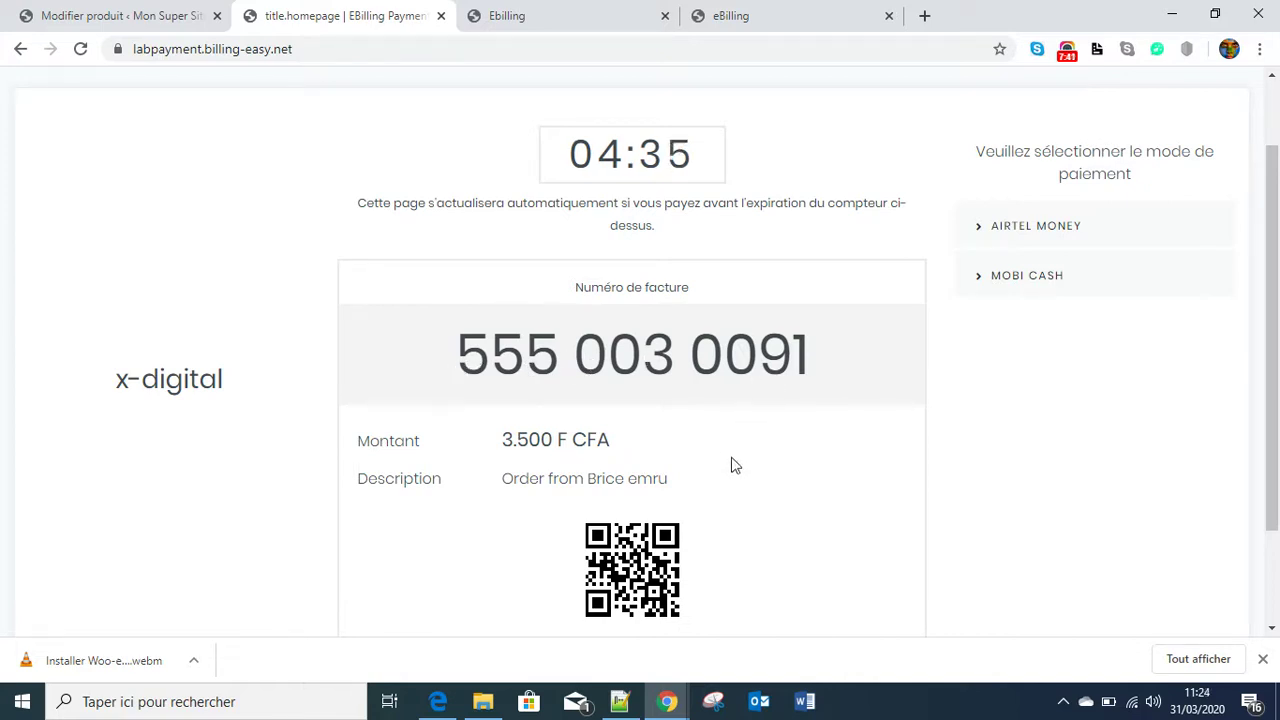
scroll(735, 475, down, 2)
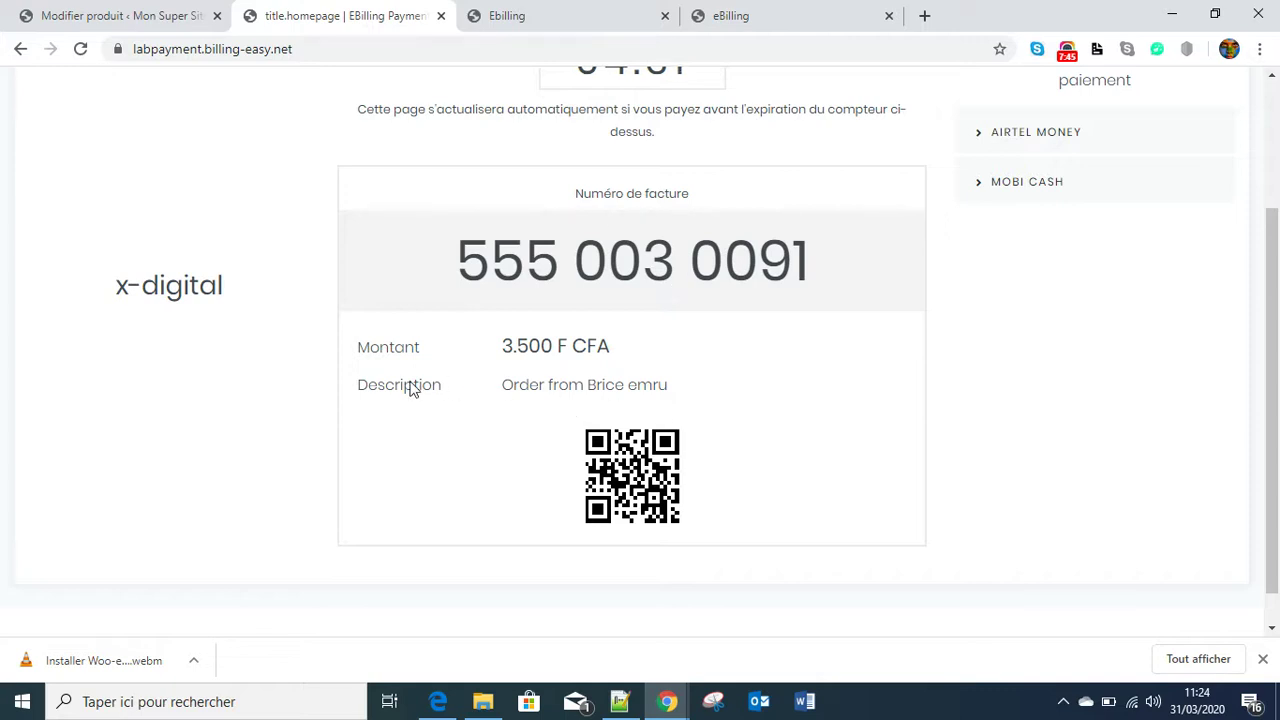
scroll(674, 334, up, 2)
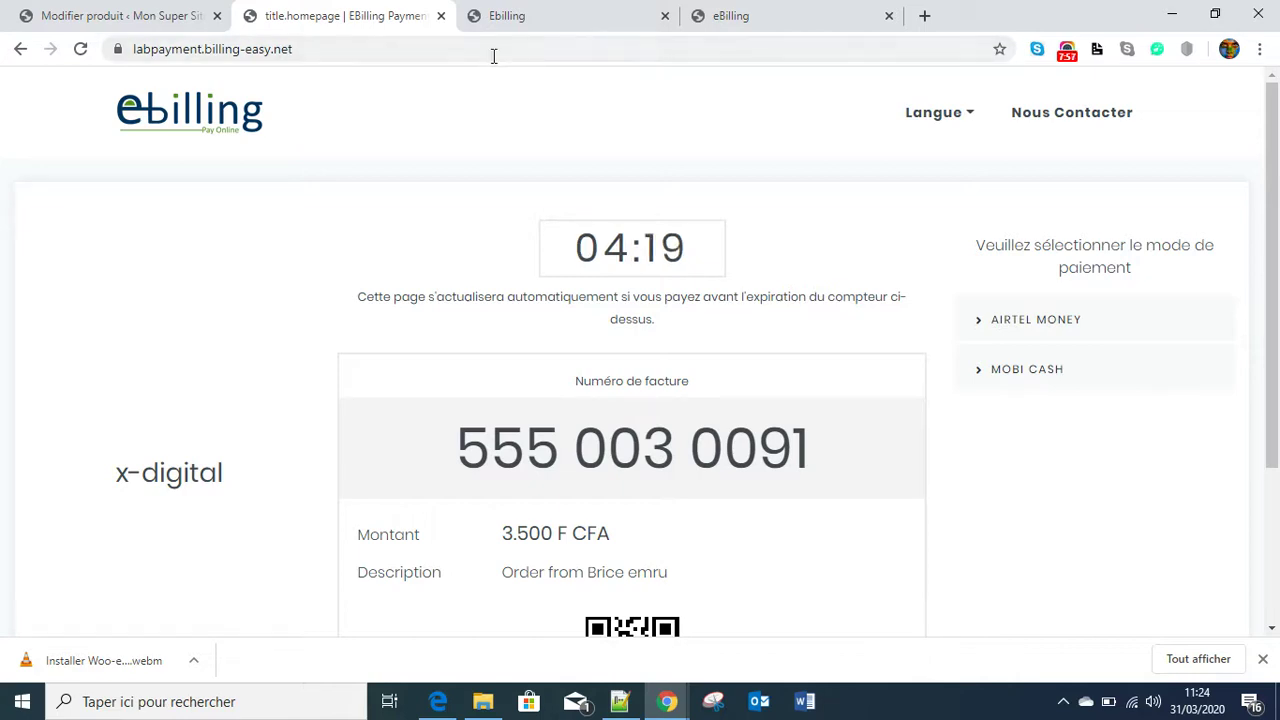
click(500, 20)
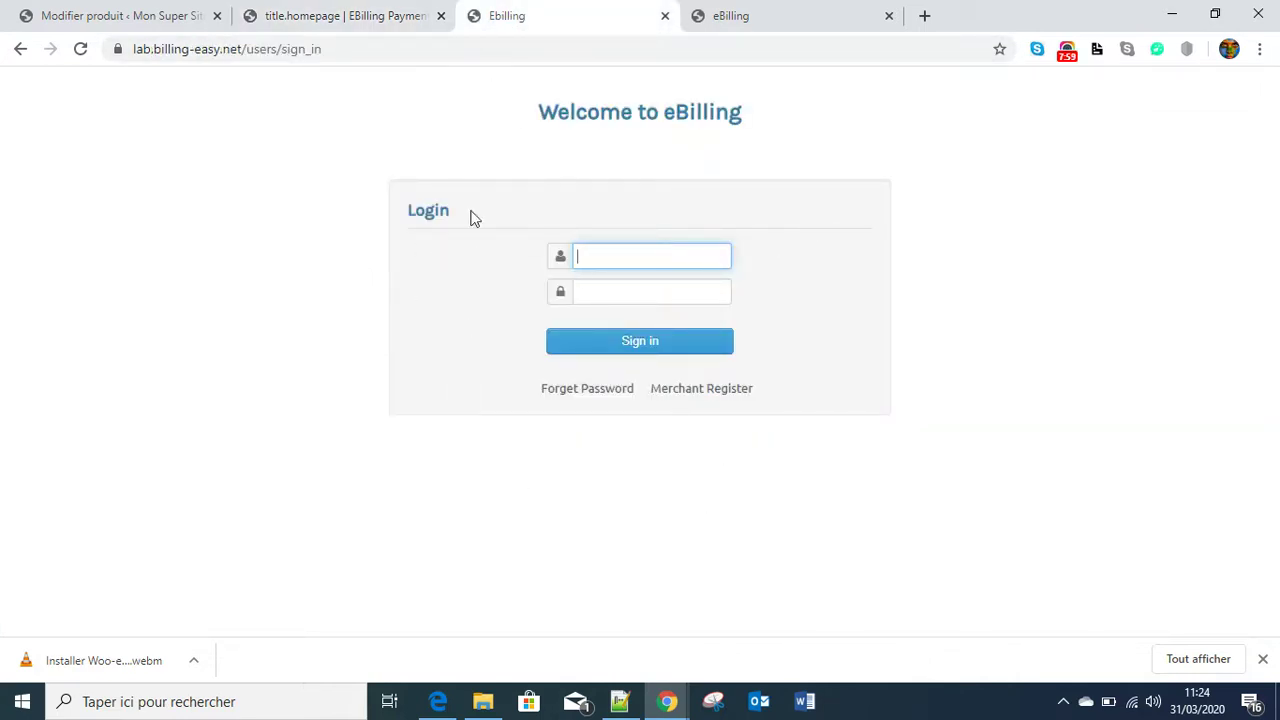
- Look over the sandbox invoice simulator and the invoice payment page
click(762, 20)
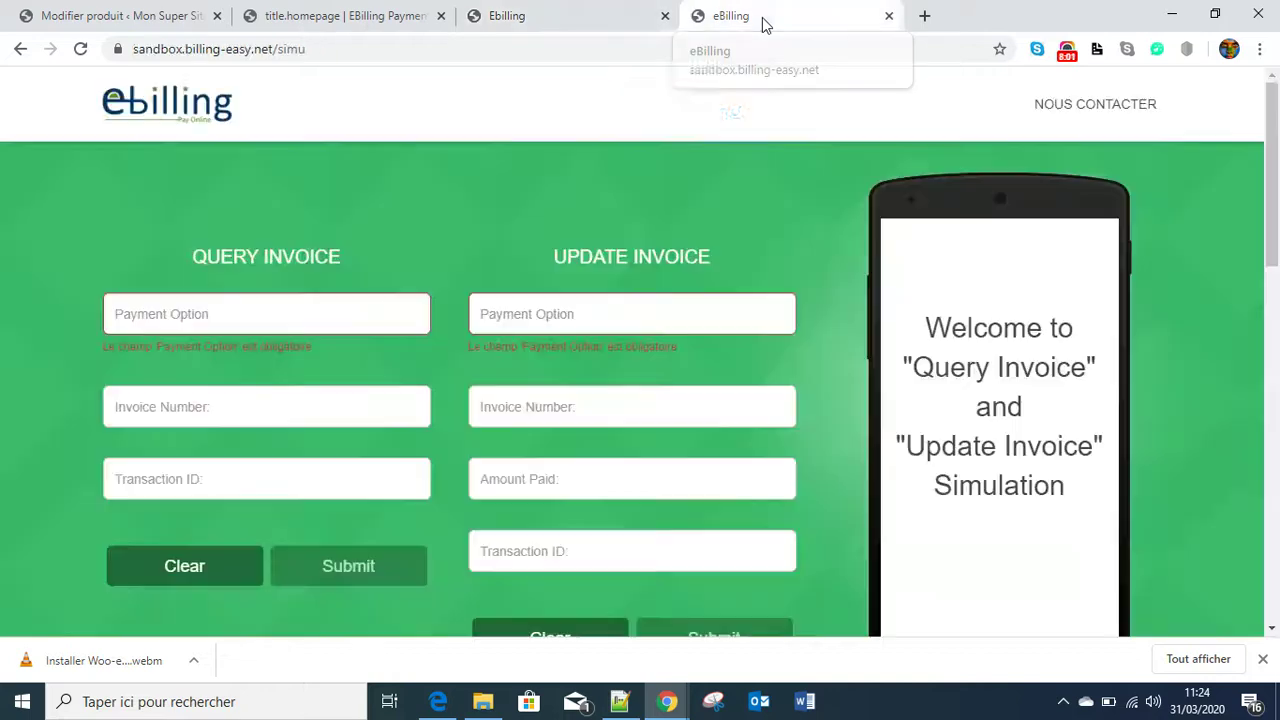
scroll(846, 403, down, 1)
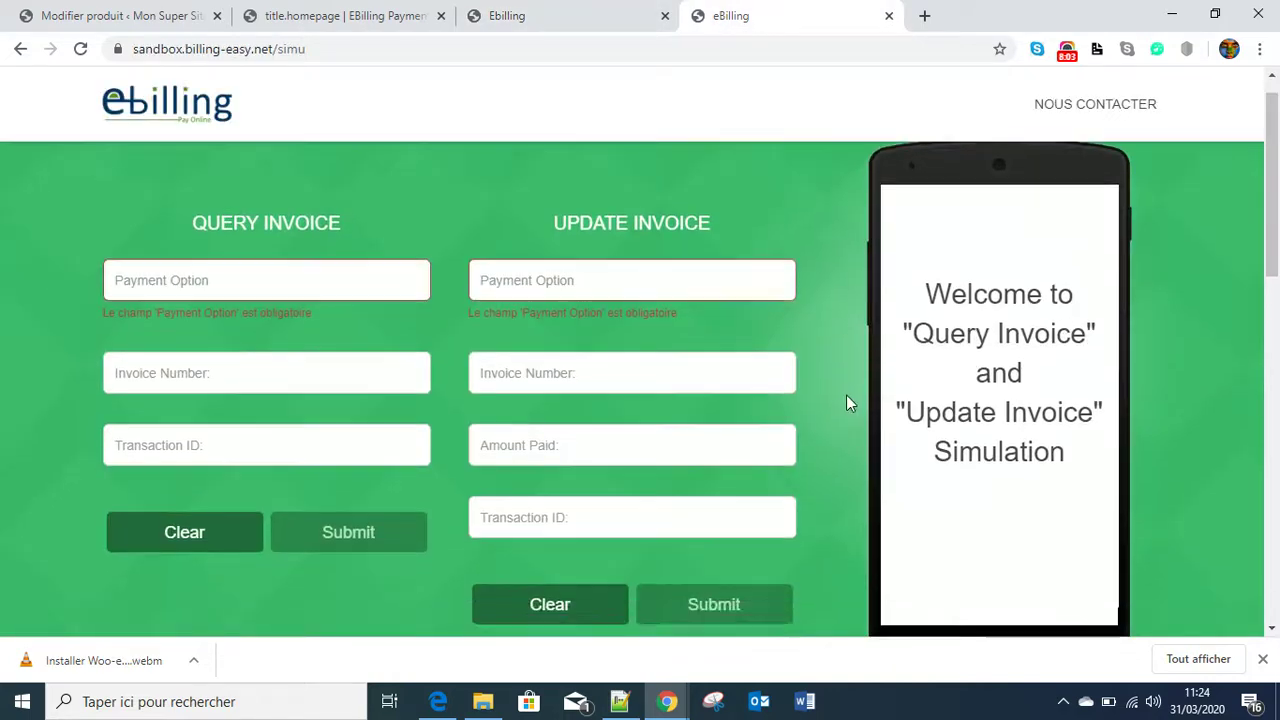
scroll(846, 400, down, 3)
scroll(766, 340, up, 2)
scroll(863, 357, up, 1)
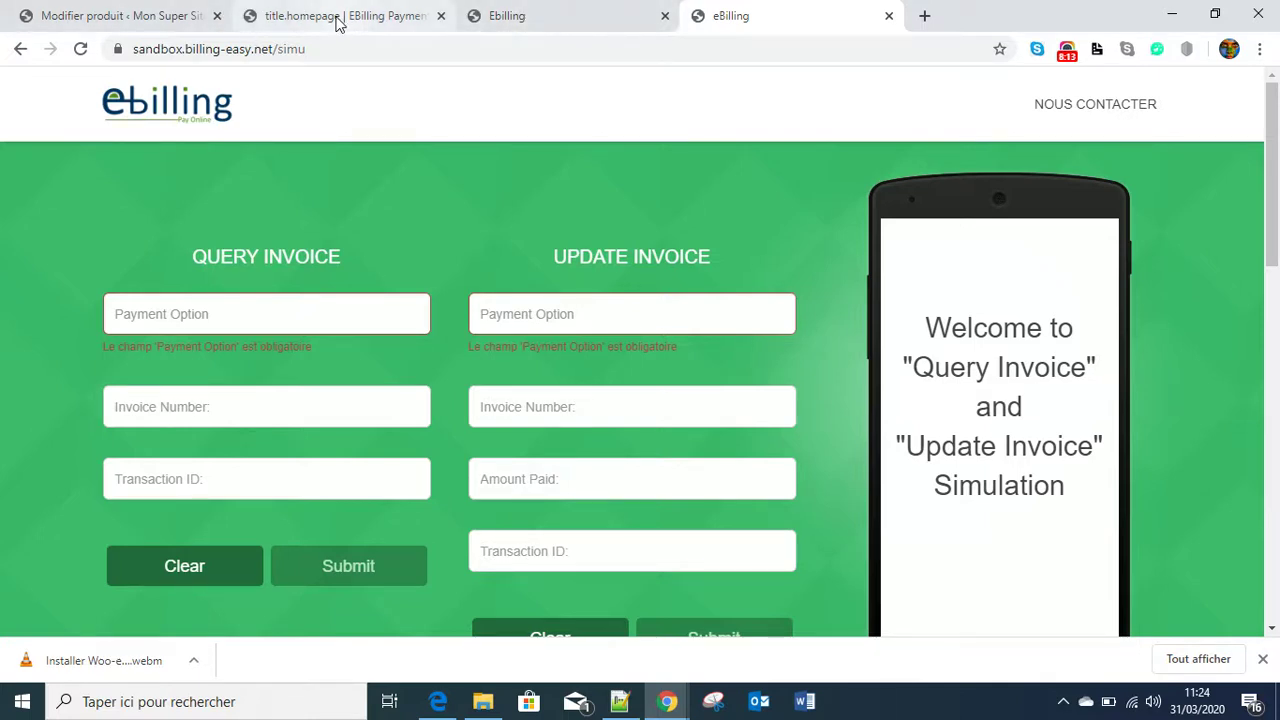
click(337, 17)
scroll(658, 472, down, 1)
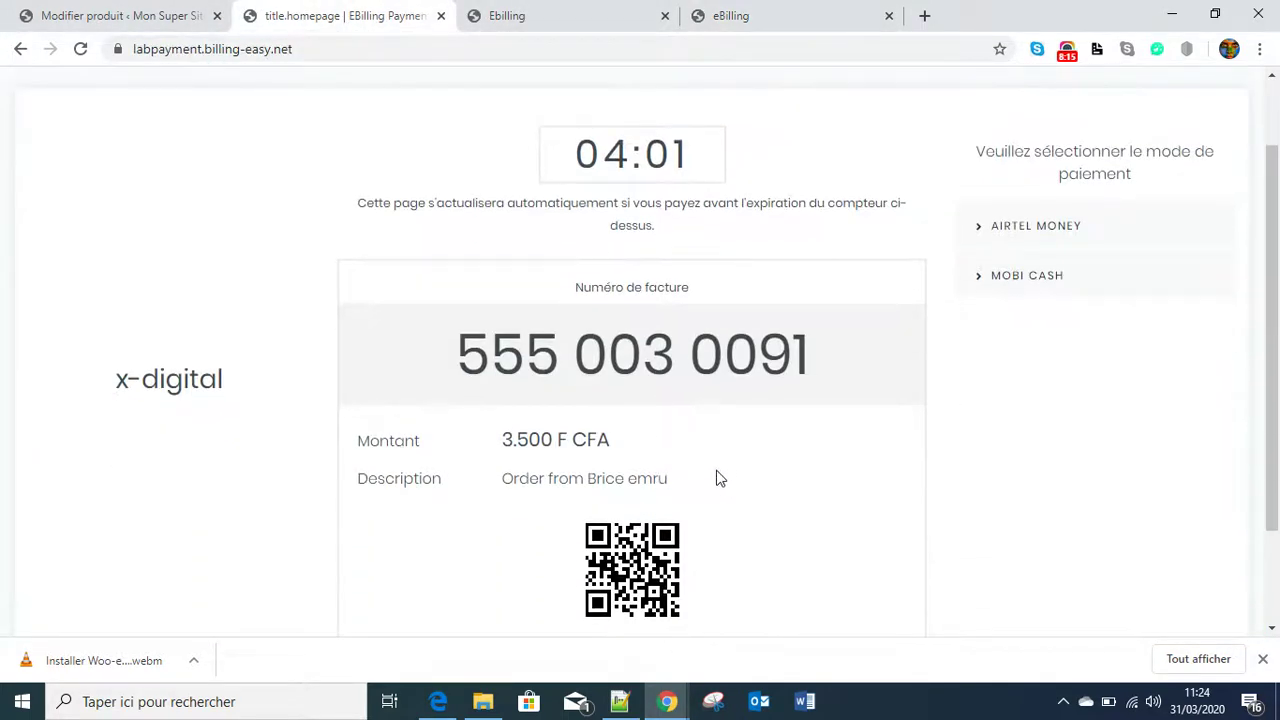
- Sign in to the eBilling merchant account with the saved username and the account password
click(529, 17)
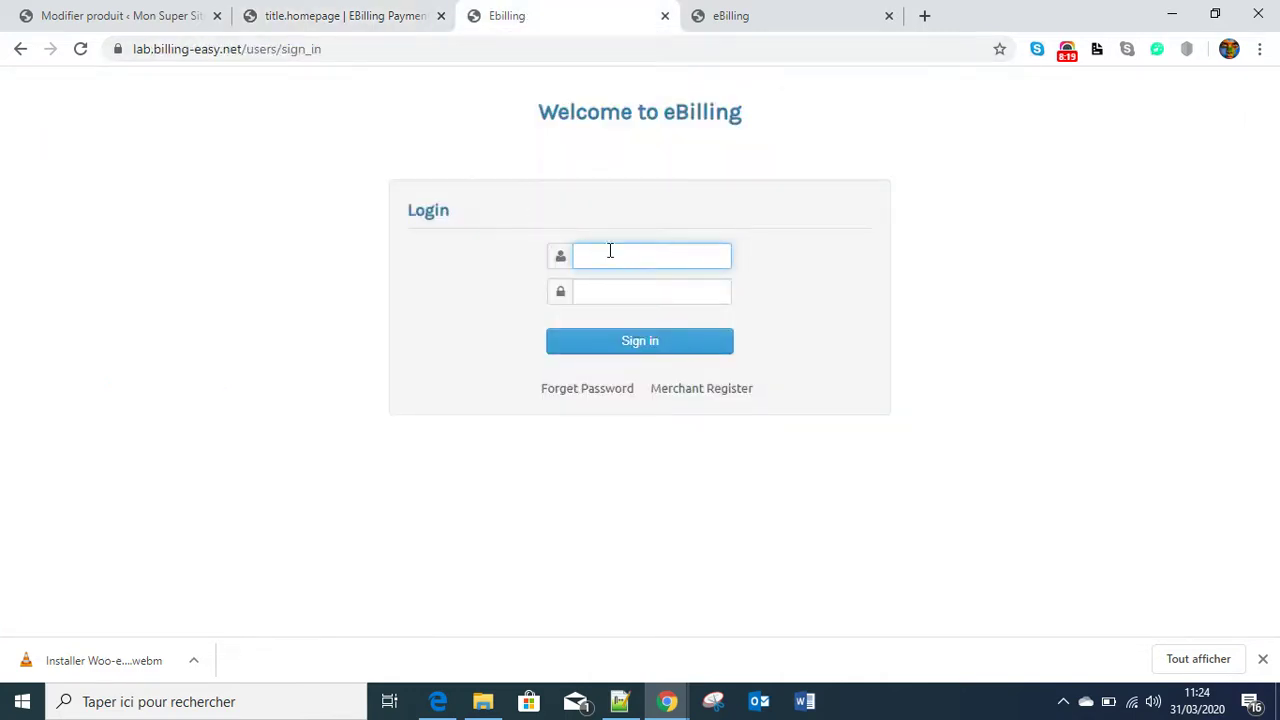
text(x)
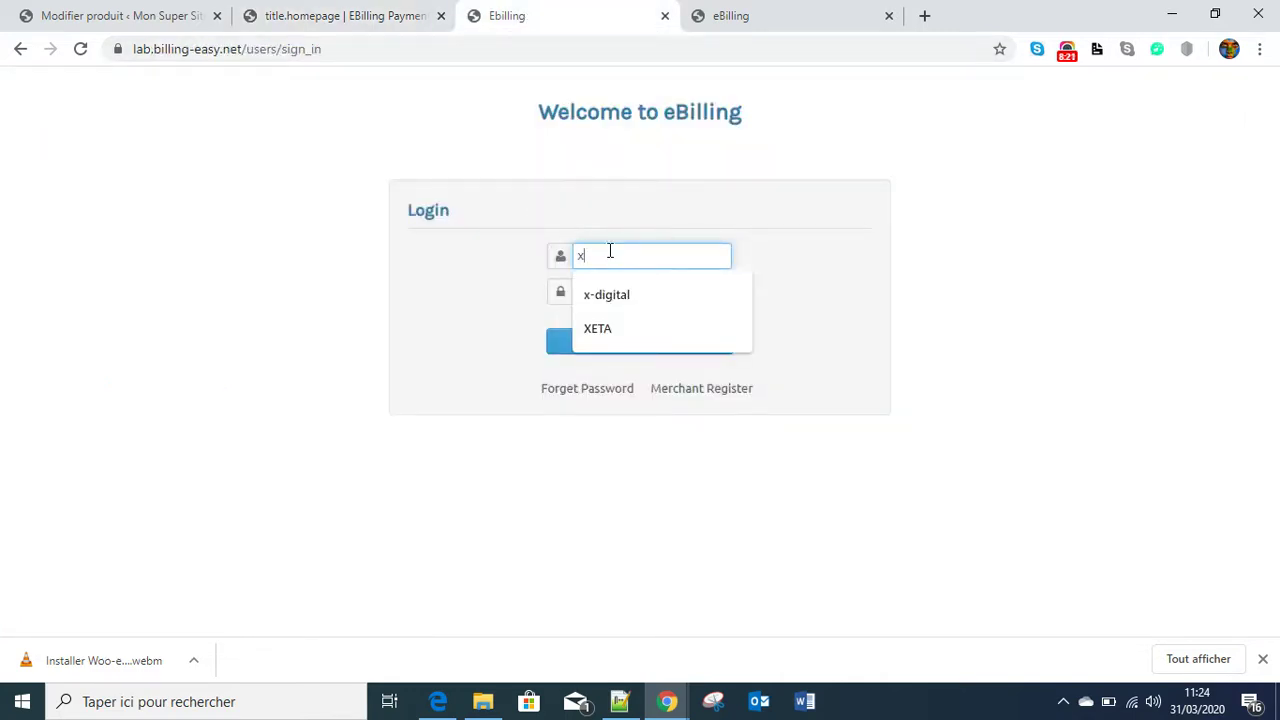
click(617, 293)
click(600, 302)
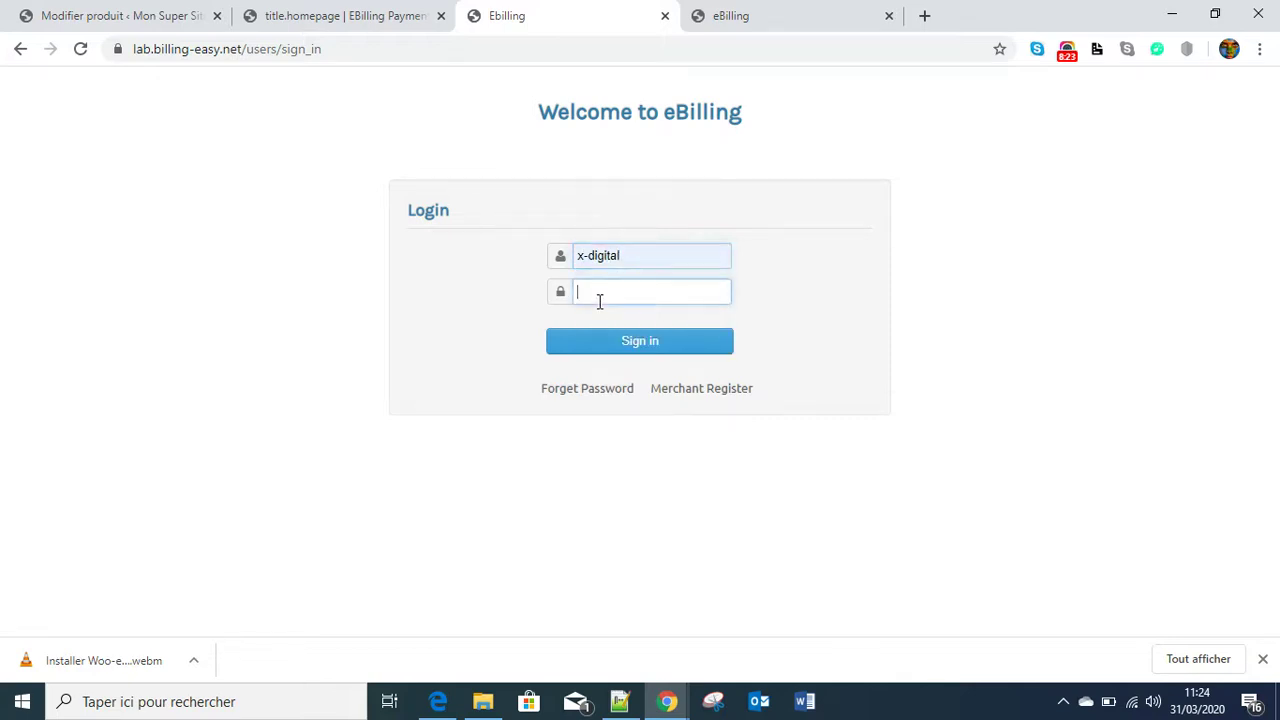
key(ctrl+v)
click(628, 350)
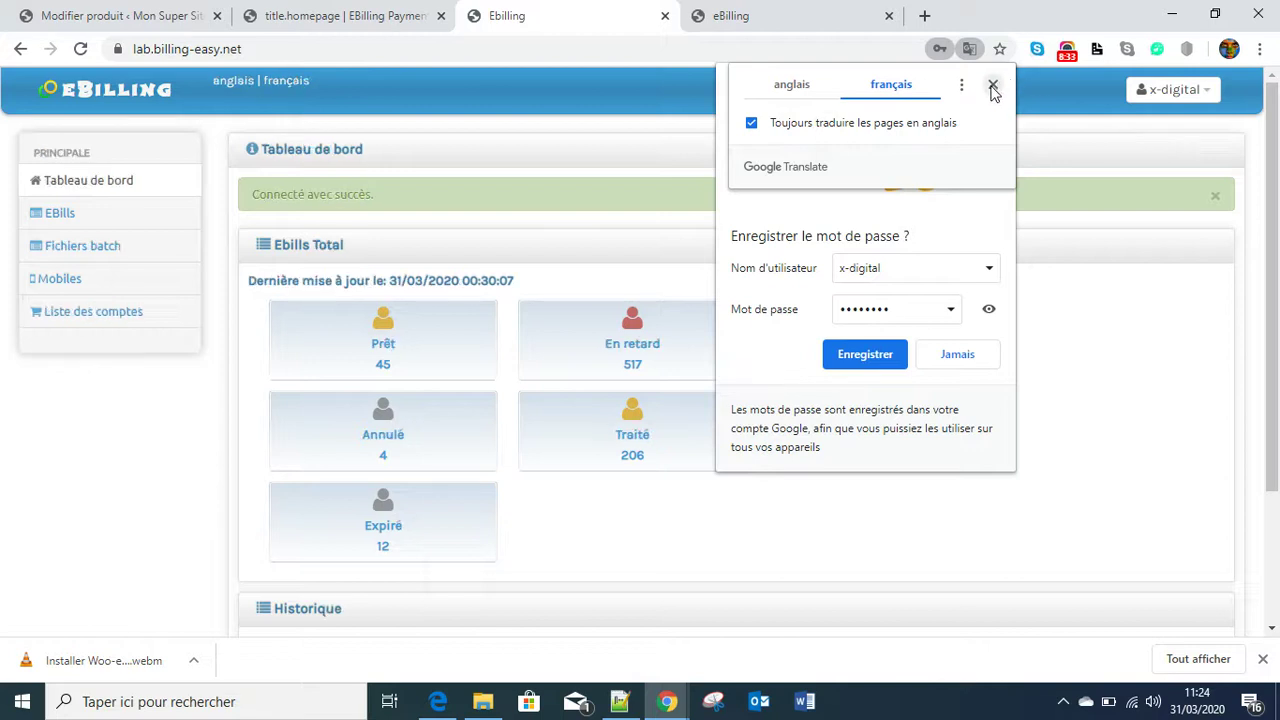
- Dismiss the translation and save-password popups and land on the merchant dashboard
click(993, 88)
click(999, 79)
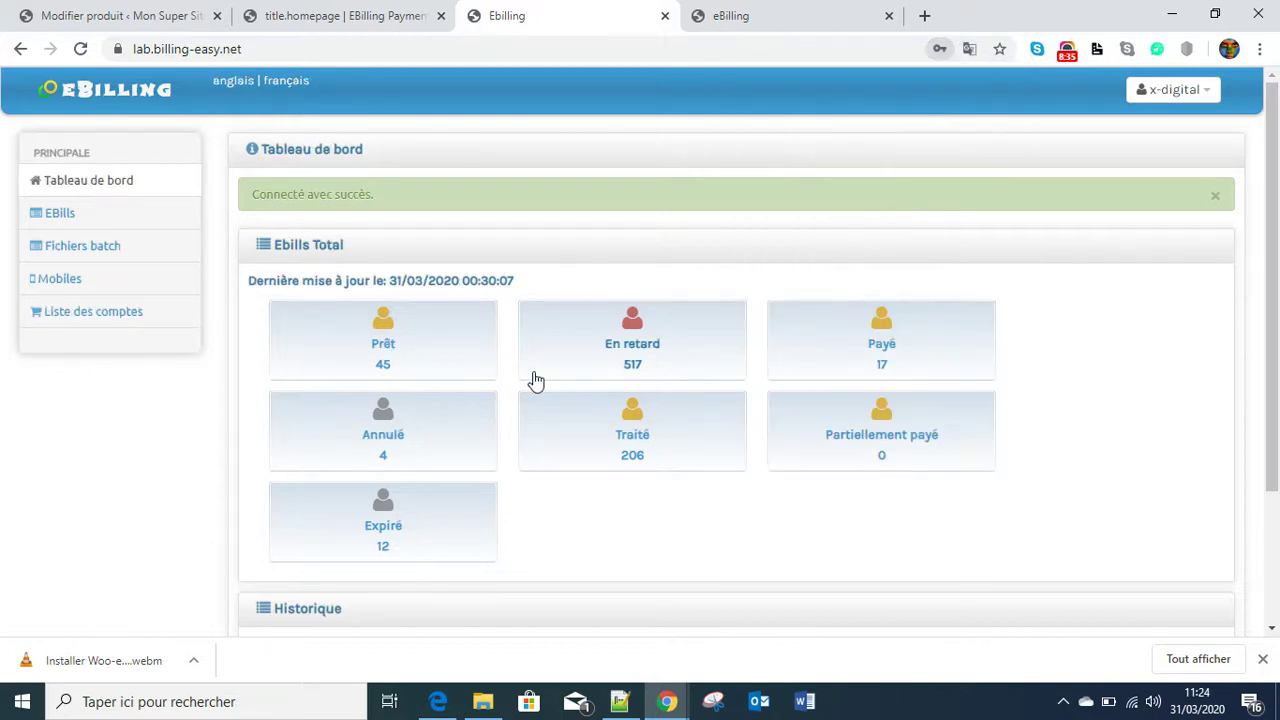
click(391, 15)
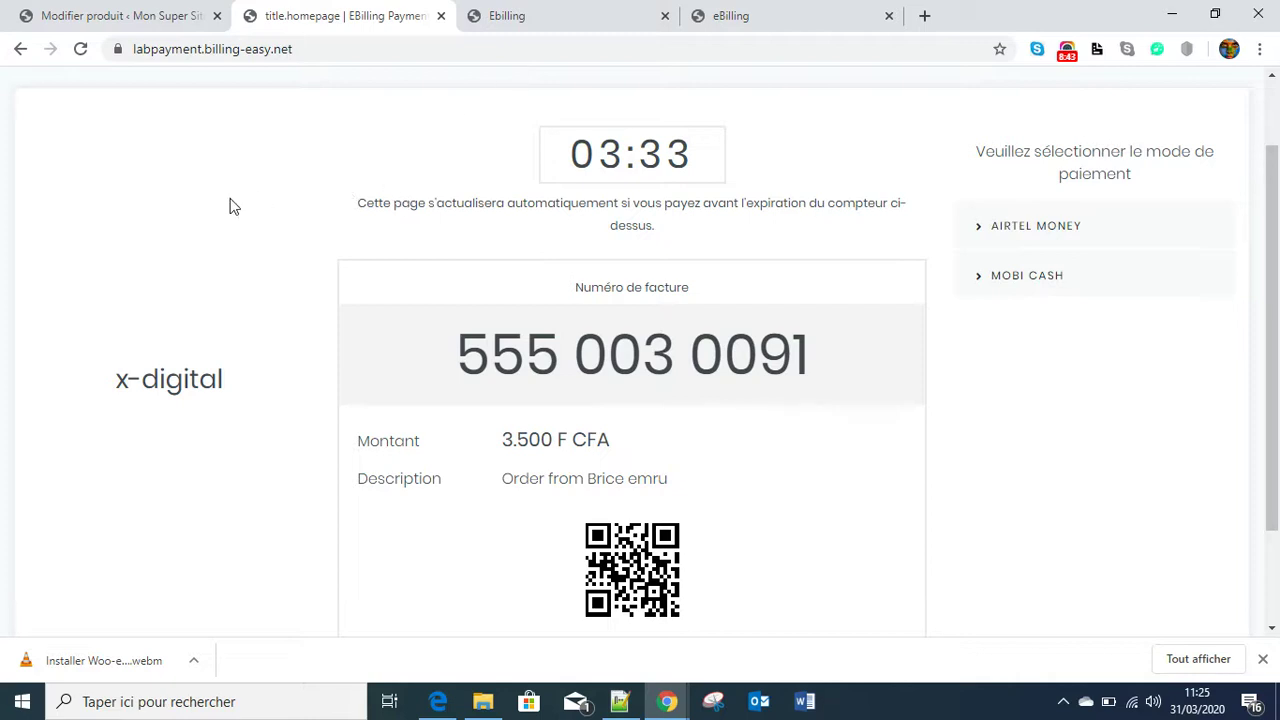
click(505, 12)
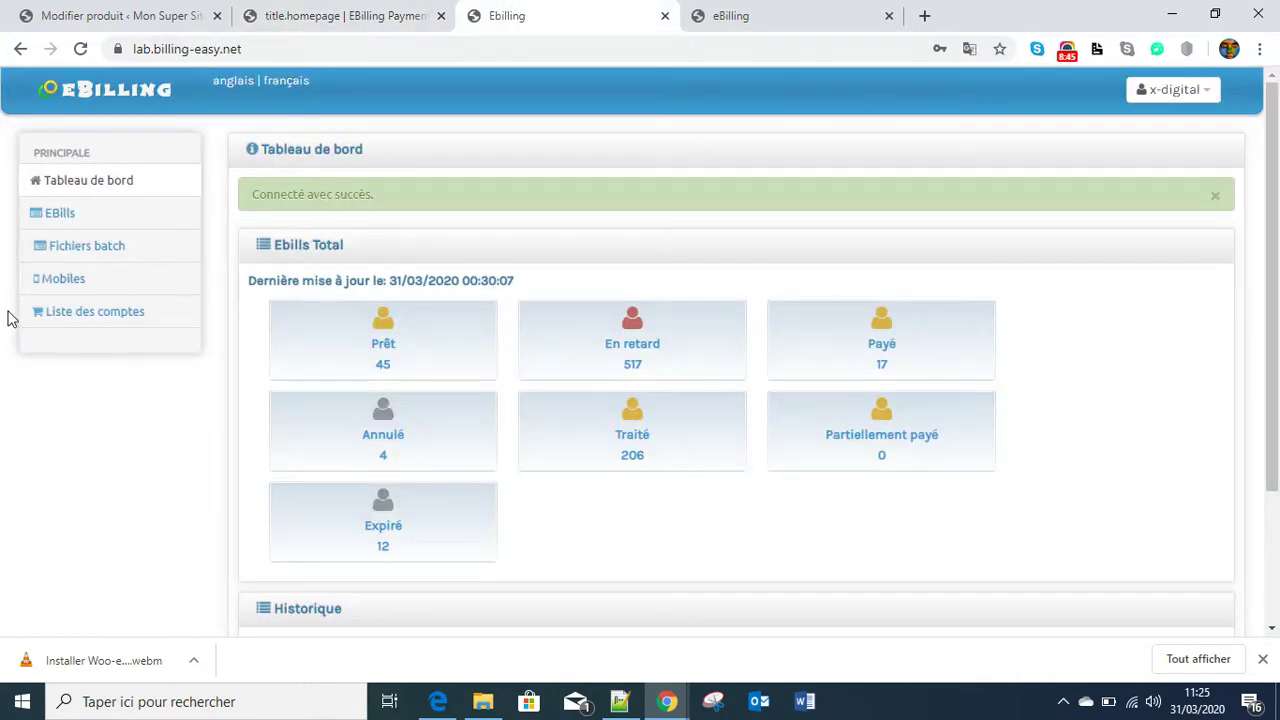
click(57, 215)
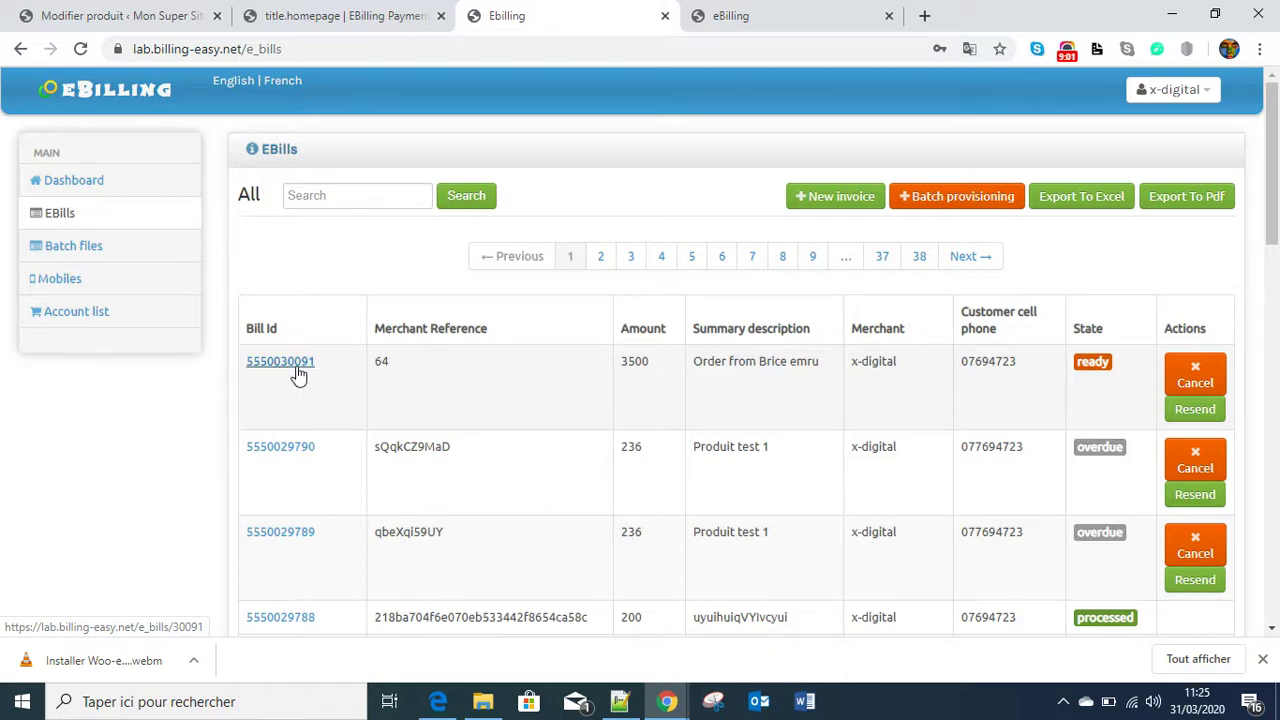
click(343, 15)
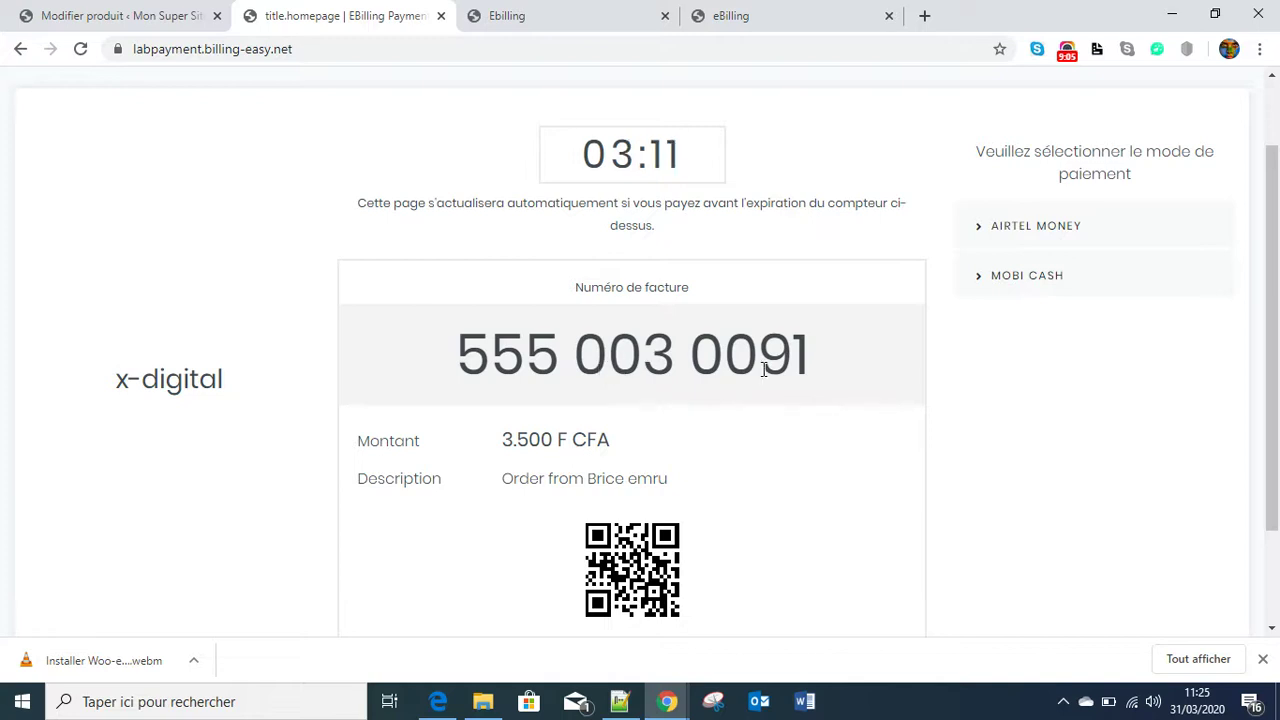
click(517, 14)
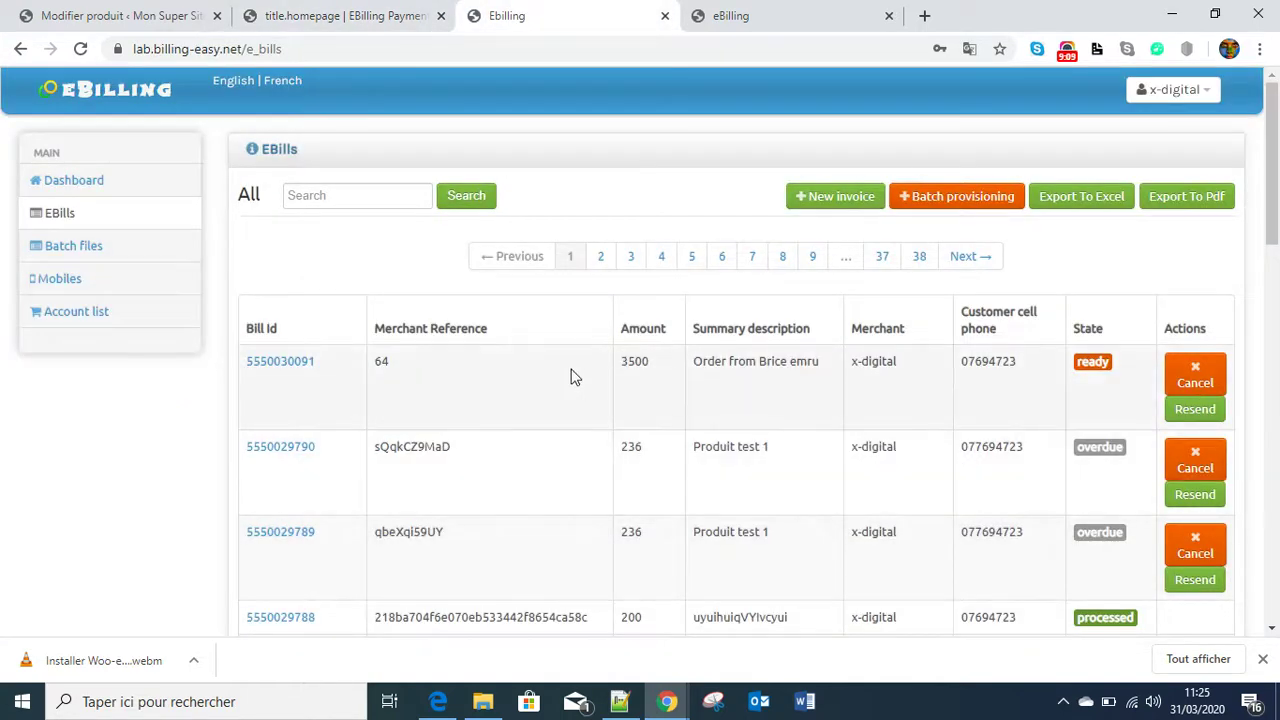
click(352, 16)
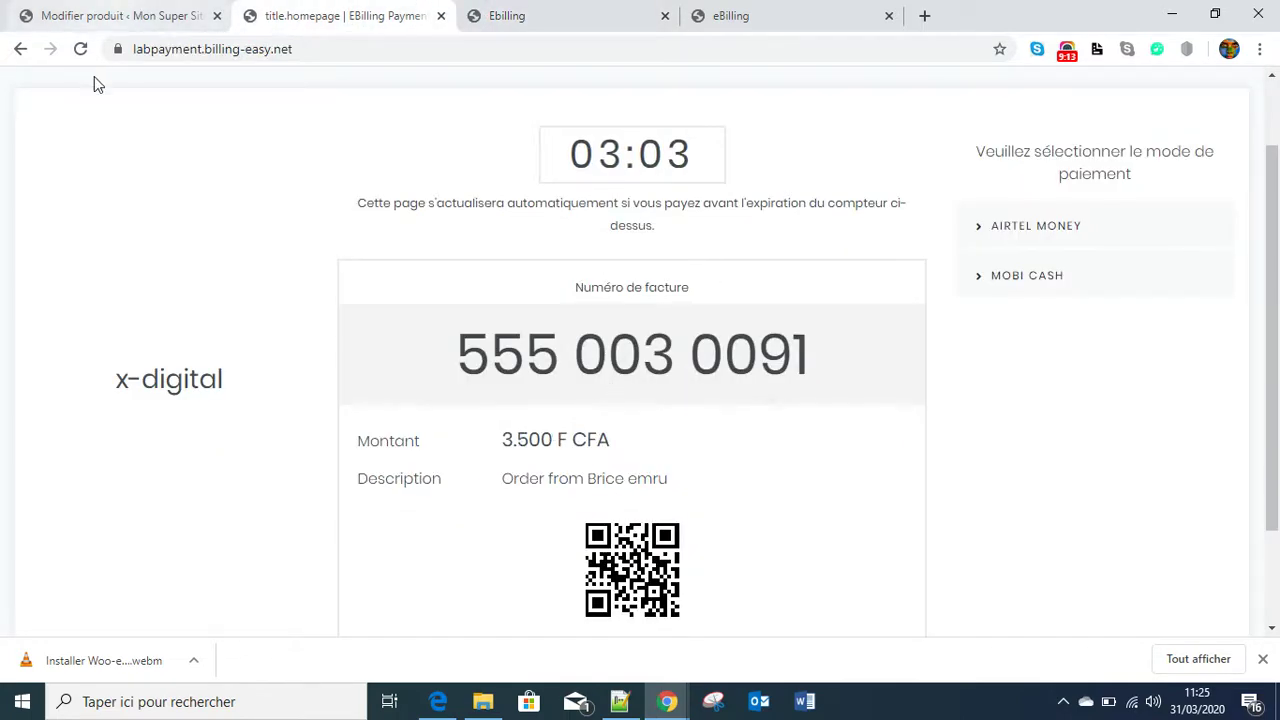
click(543, 18)
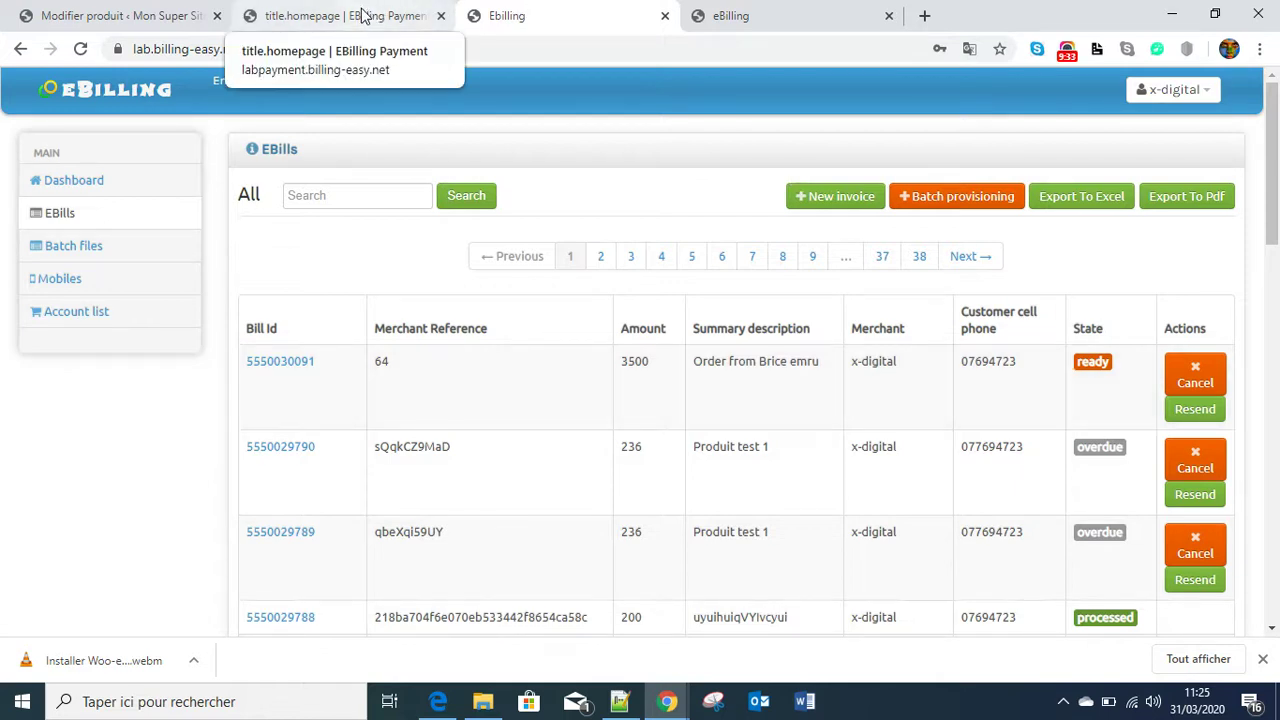
- Set the Payment Option to Airtel Money in the invoice update simulator
click(790, 15)
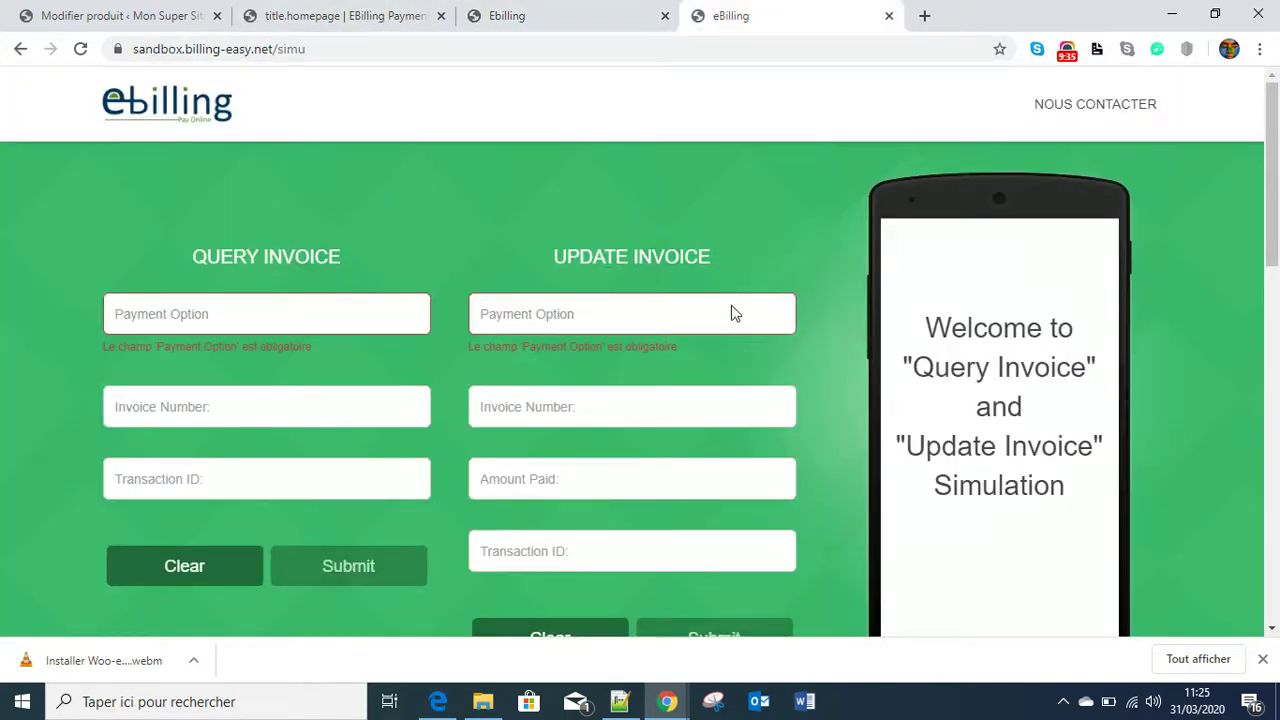
scroll(700, 421, down, 2)
scroll(691, 377, up, 1)
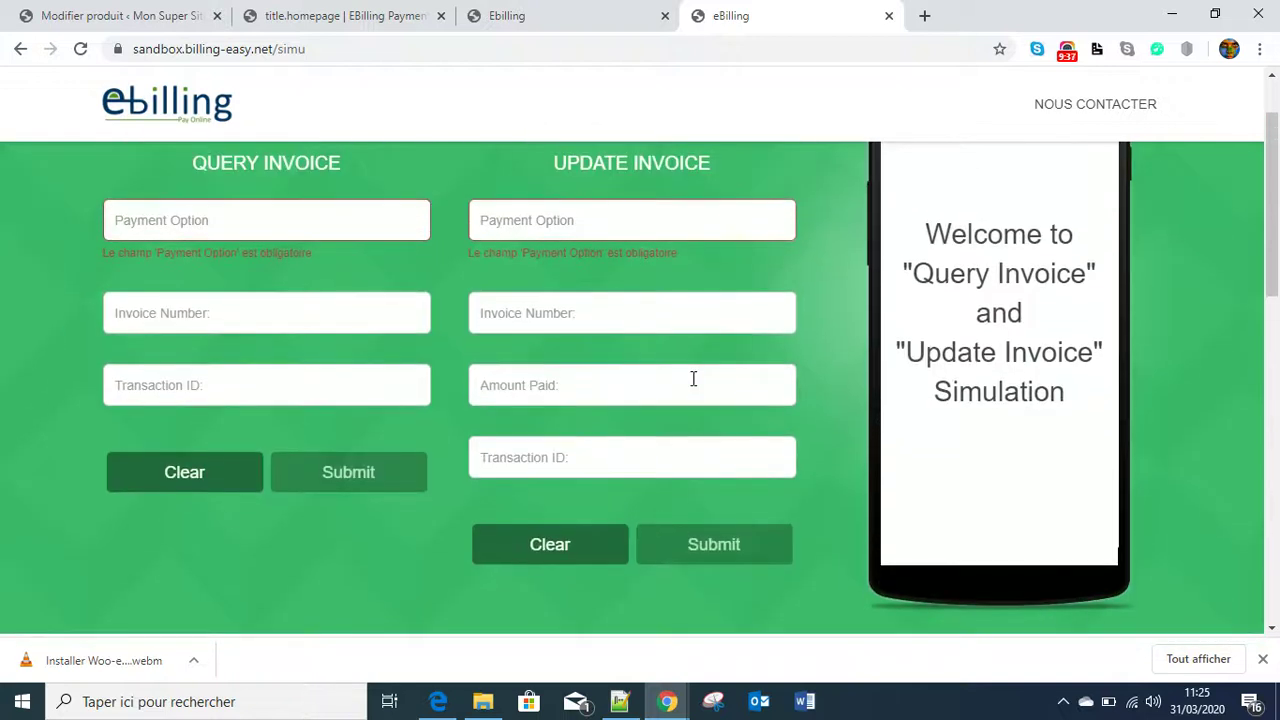
click(627, 226)
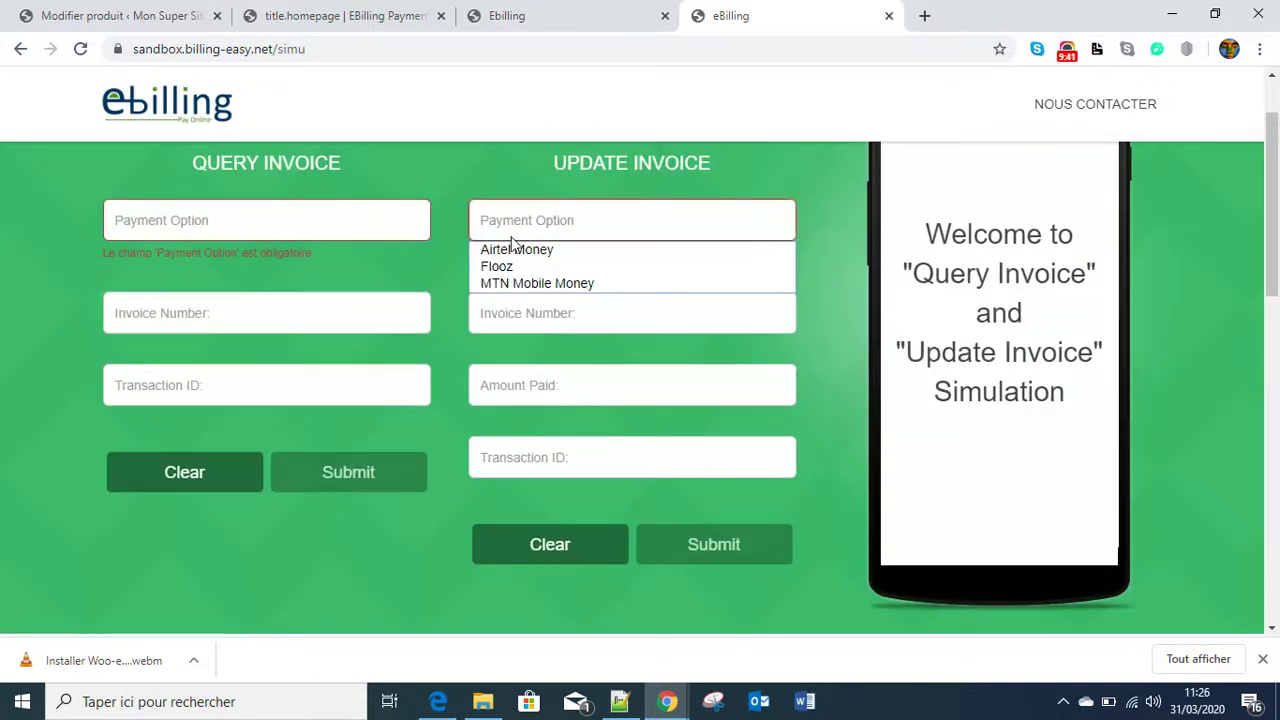
click(550, 250)
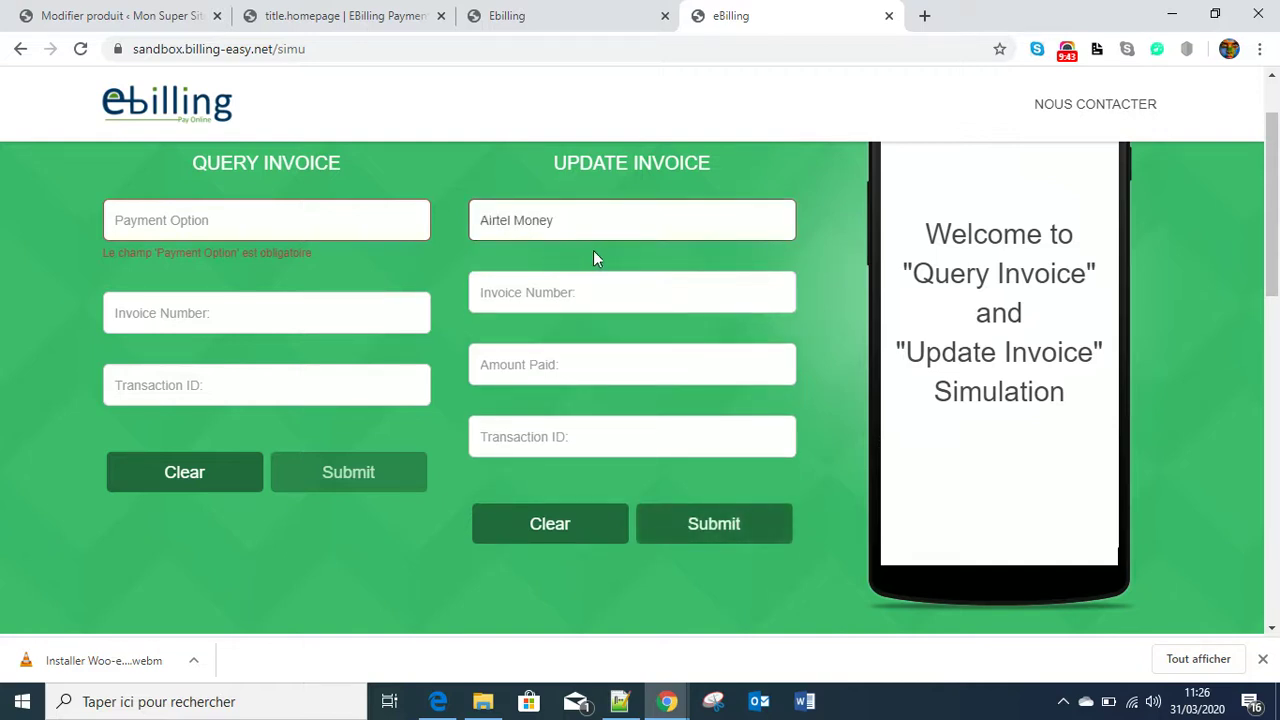
- Look up the bill's invoice number on the payment page and in the EBills list
click(516, 298)
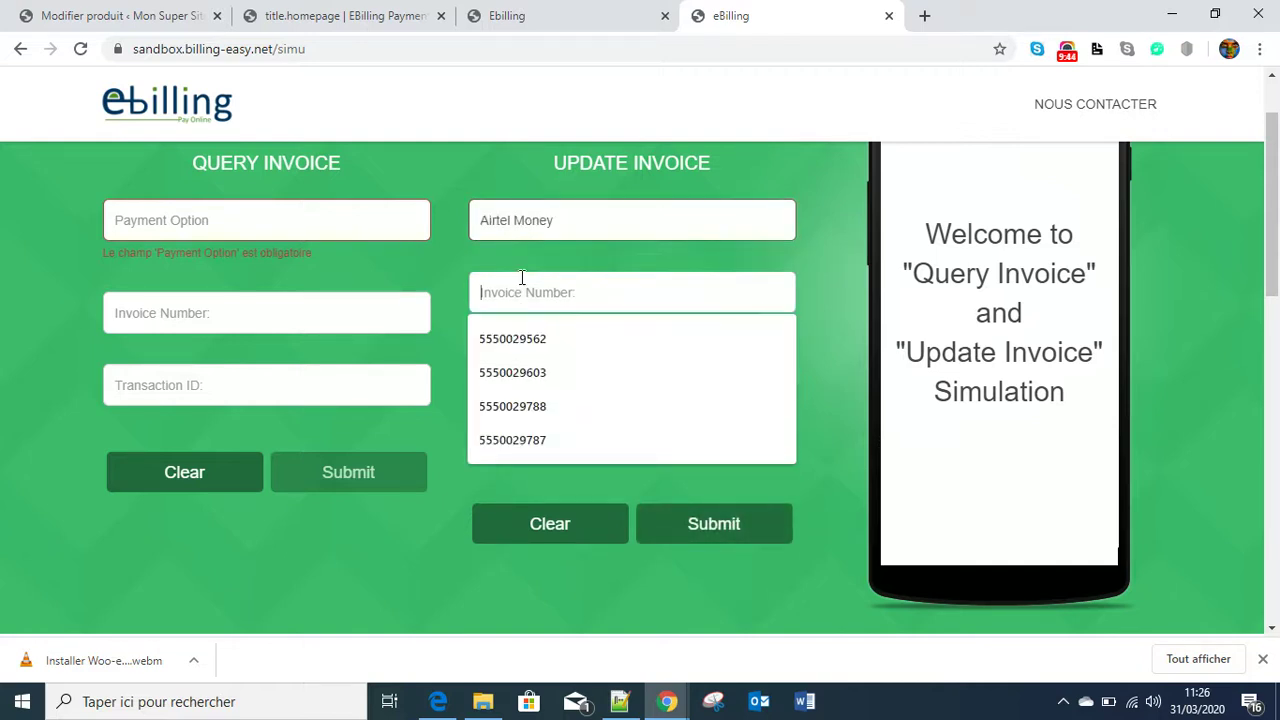
click(366, 18)
click(540, 16)
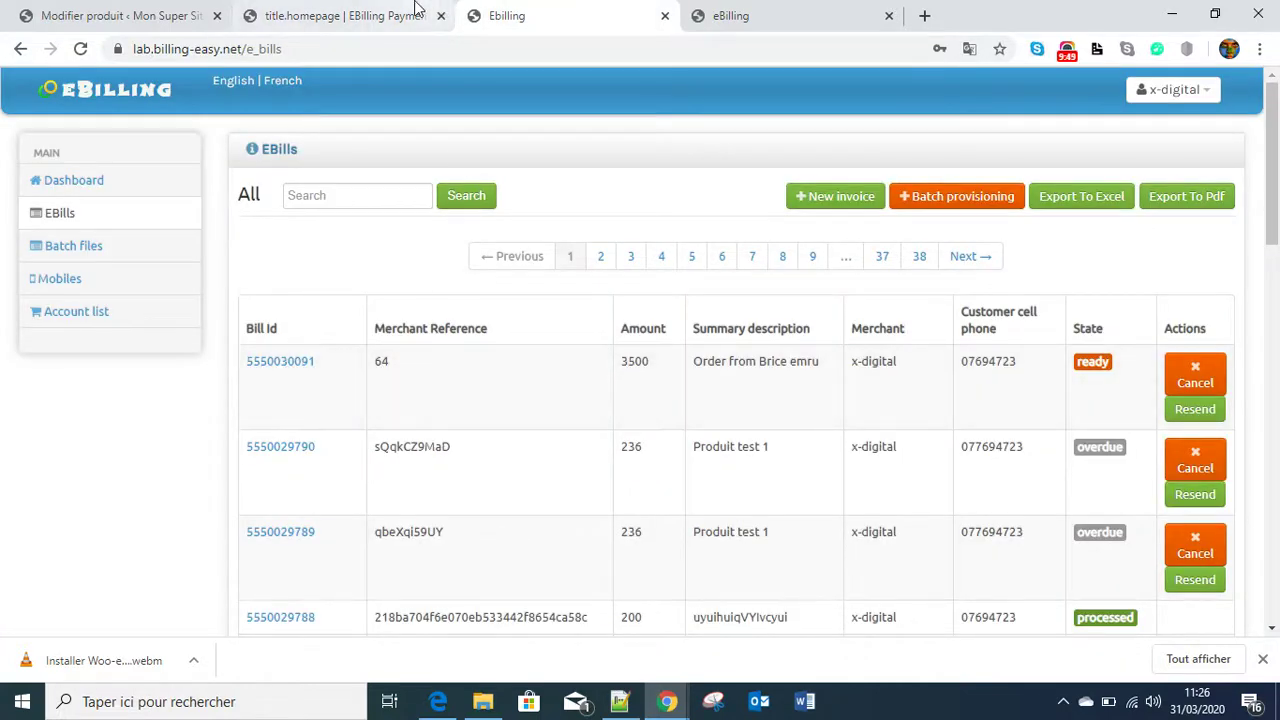
click(752, 22)
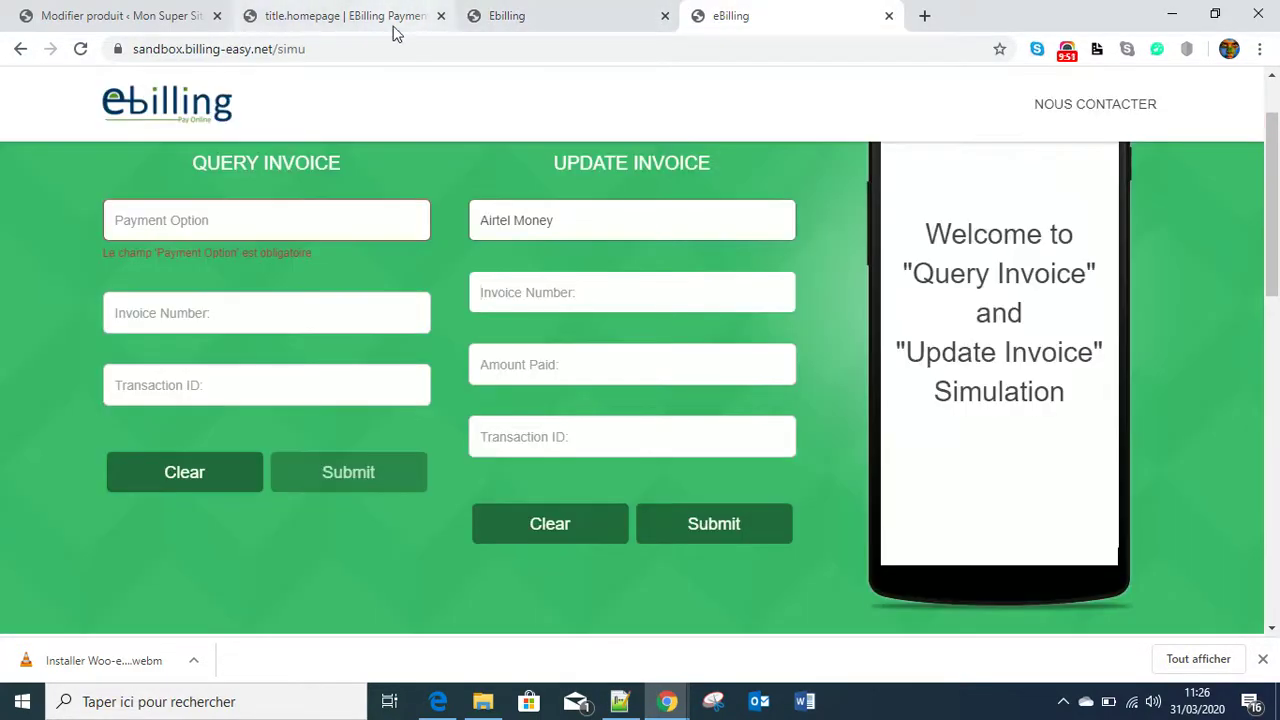
click(495, 20)
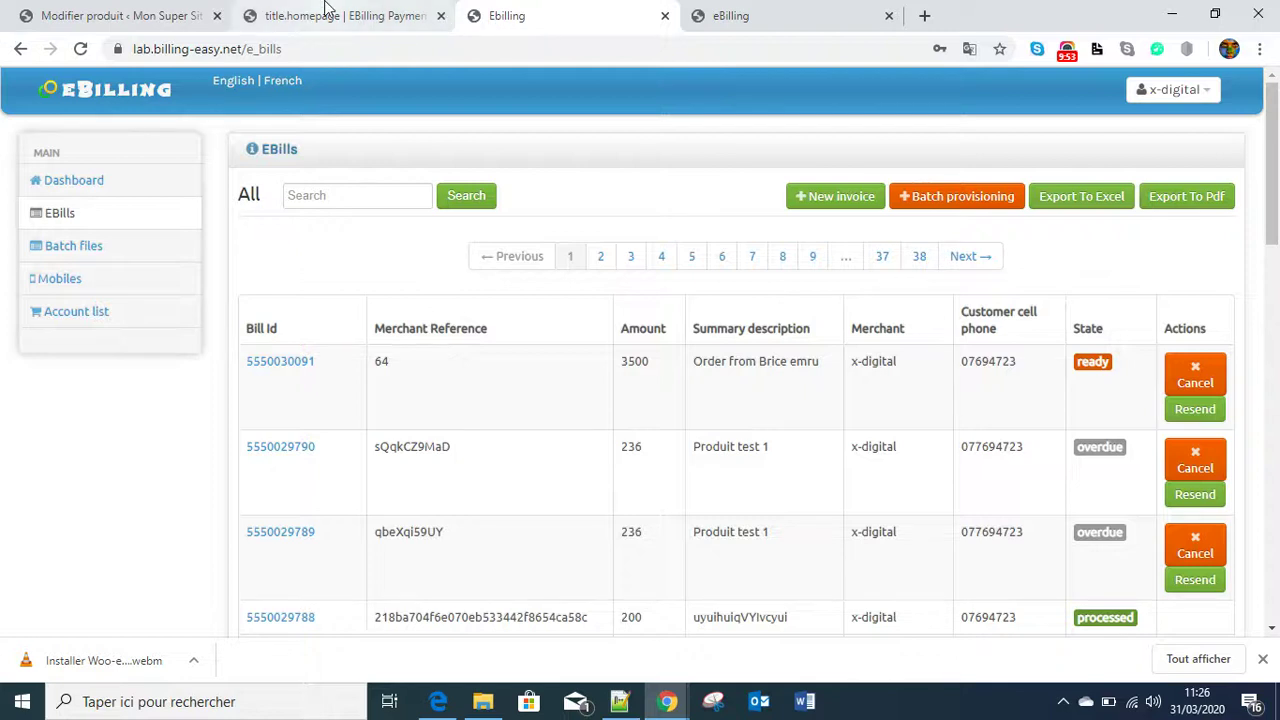
click(325, 8)
drag(829, 369, 449, 360)
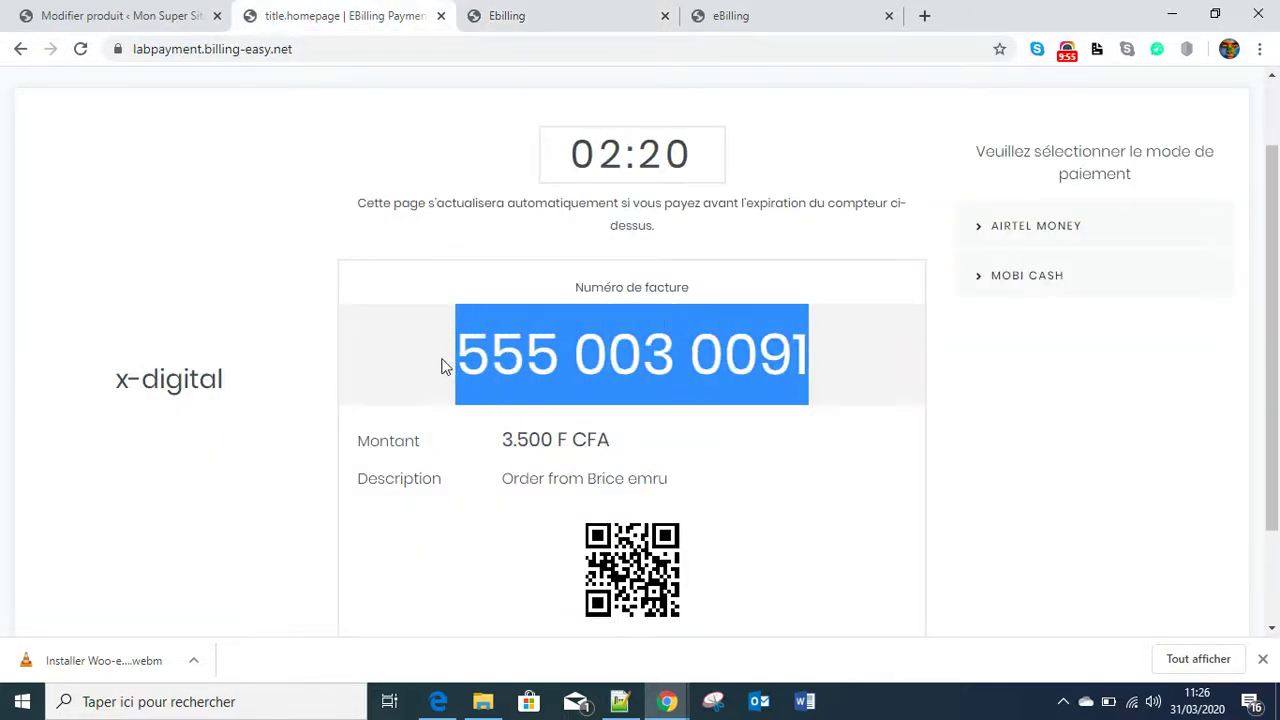
right_click(631, 350)
click(697, 366)
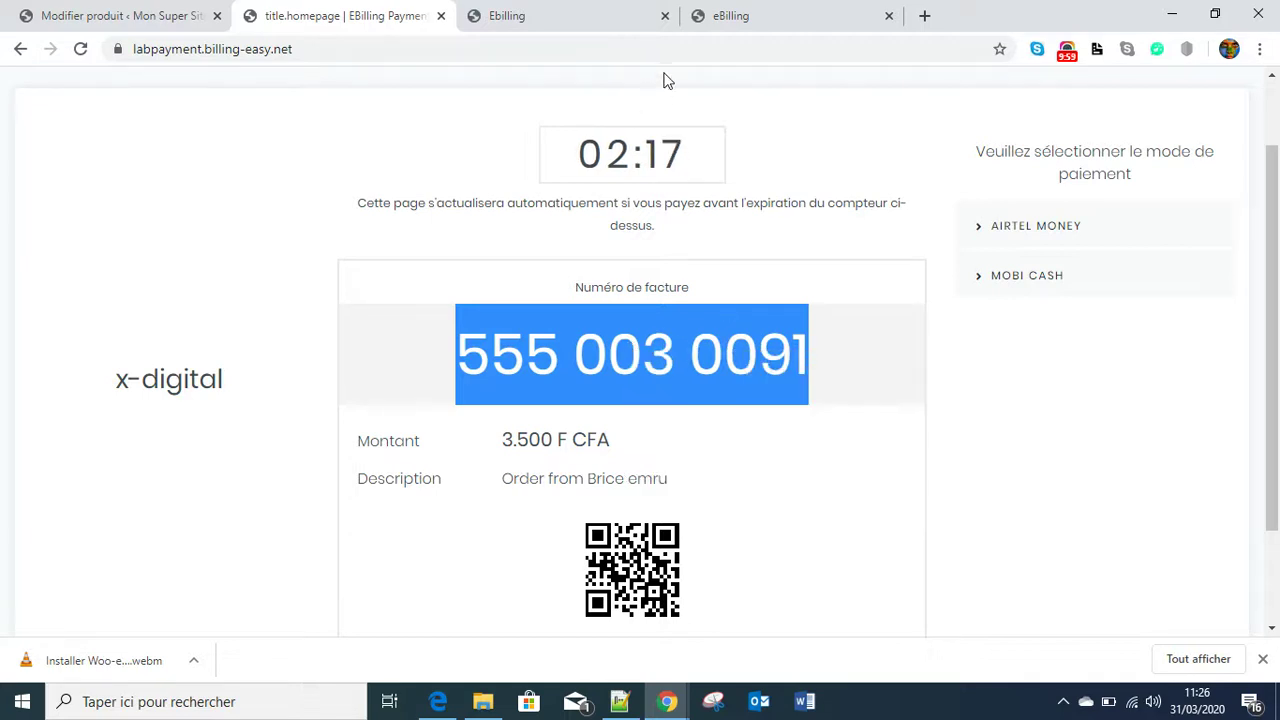
click(749, 15)
click(532, 290)
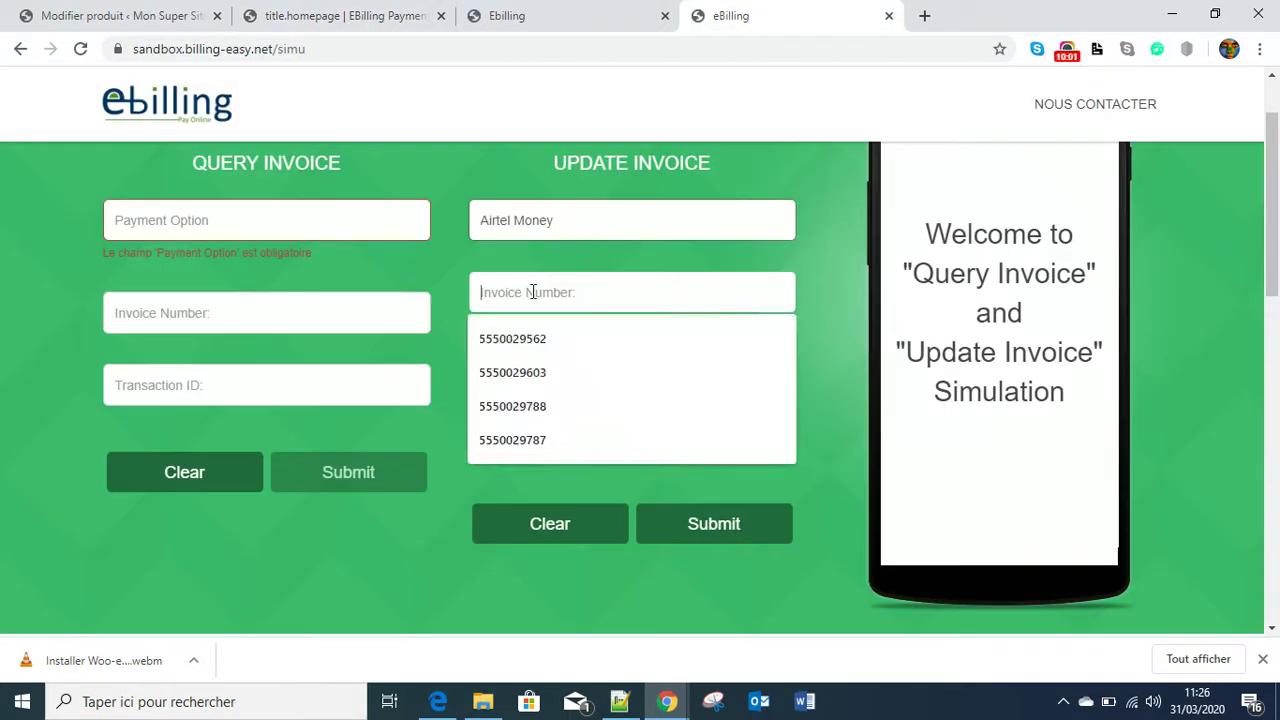
key(ctrl+v)
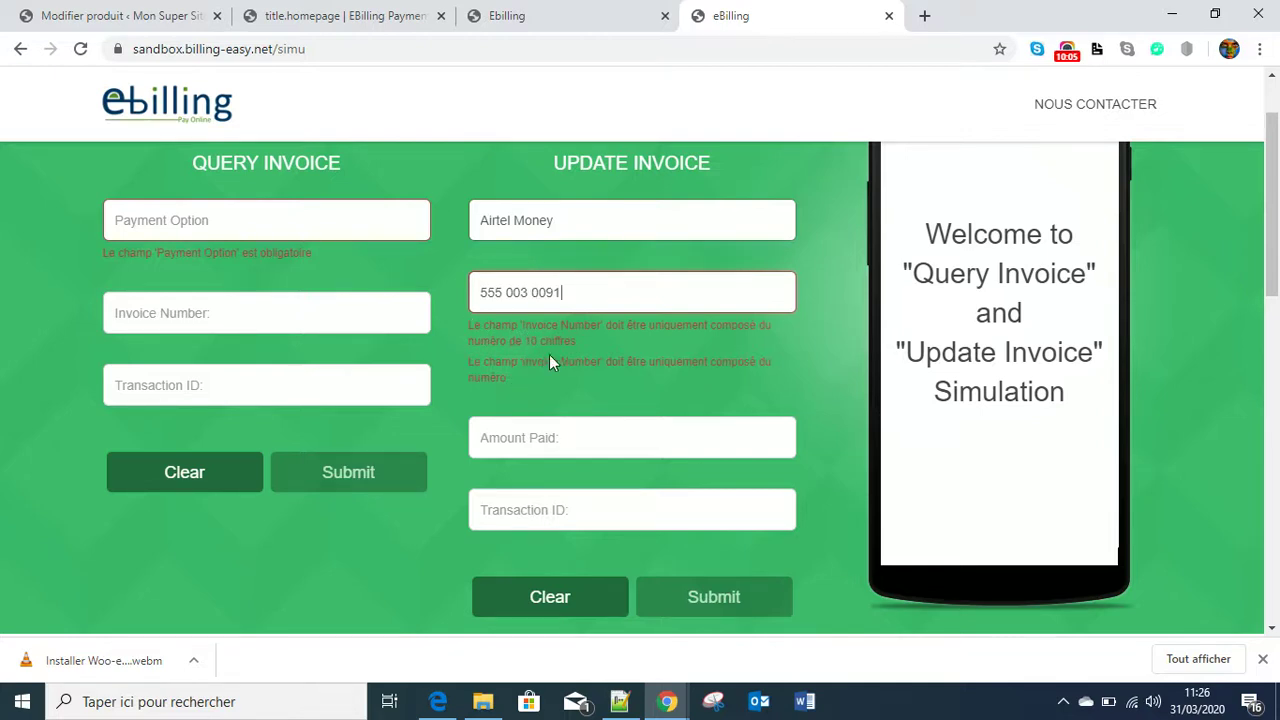
click(508, 289)
key(BackSpace)
key(BackSpace)
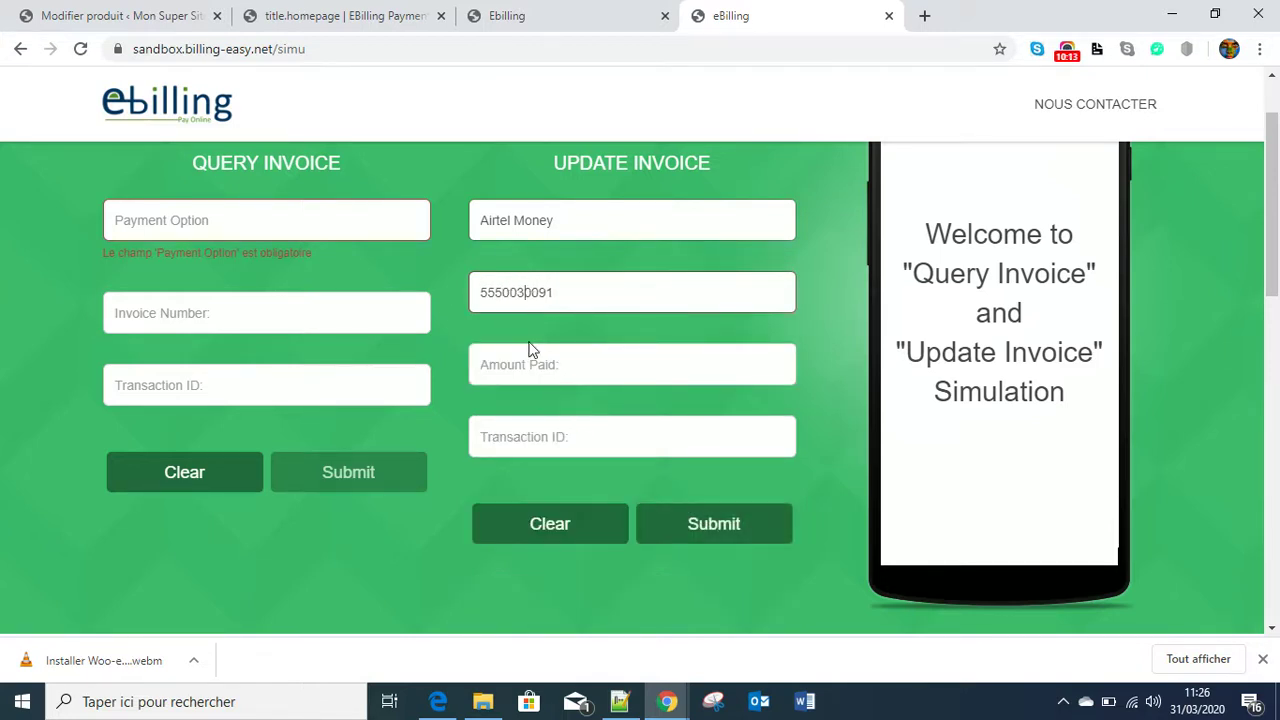
- Enter 3500 as Amount Paid and recheck the invoice payment page
click(527, 367)
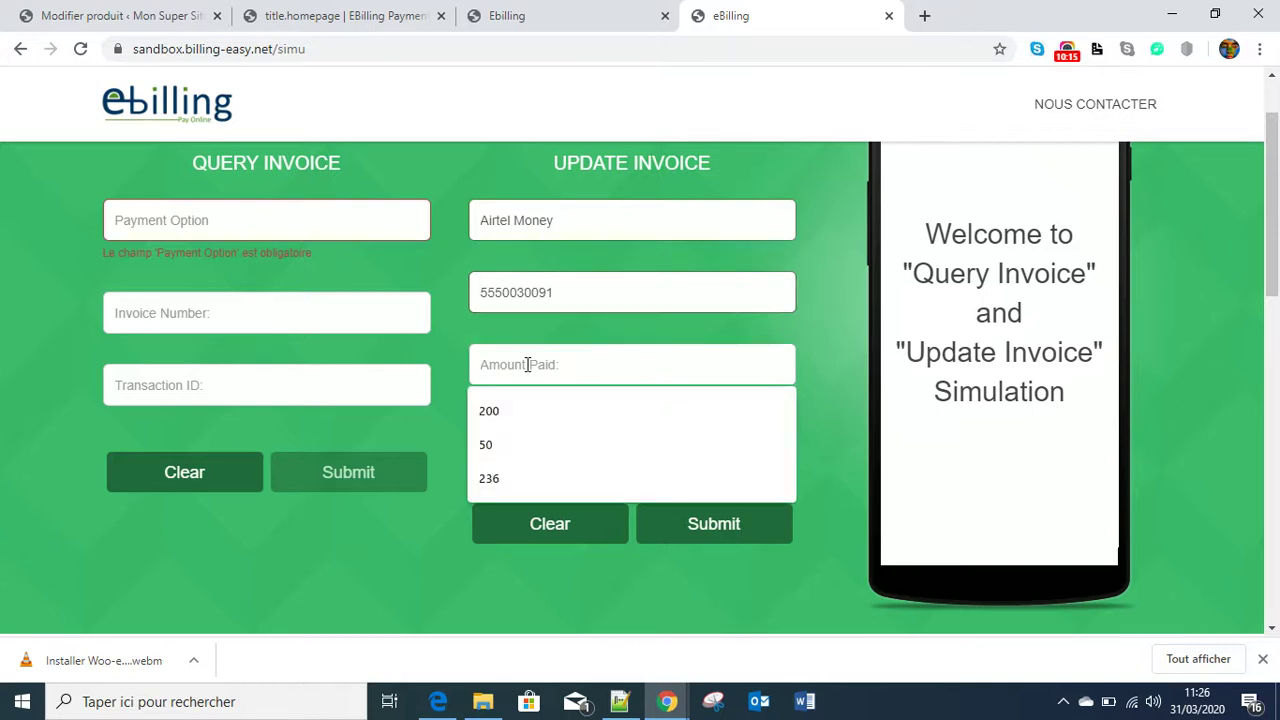
text(3500)
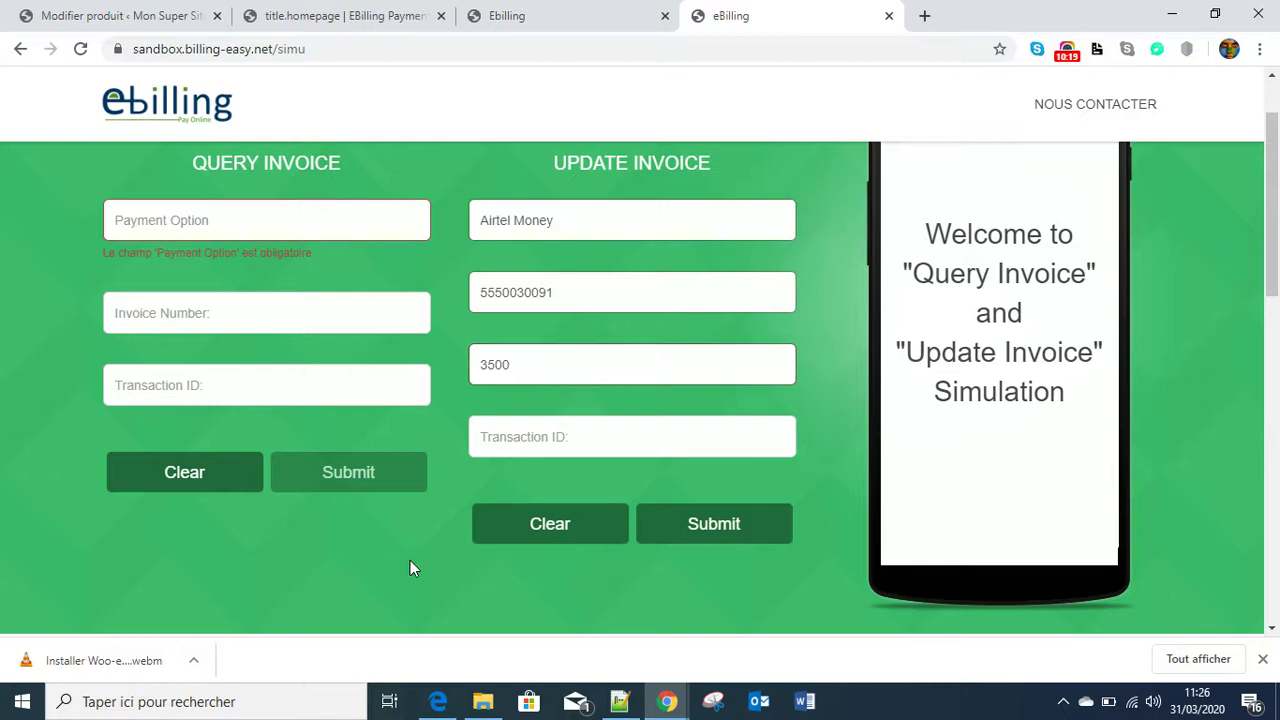
click(296, 20)
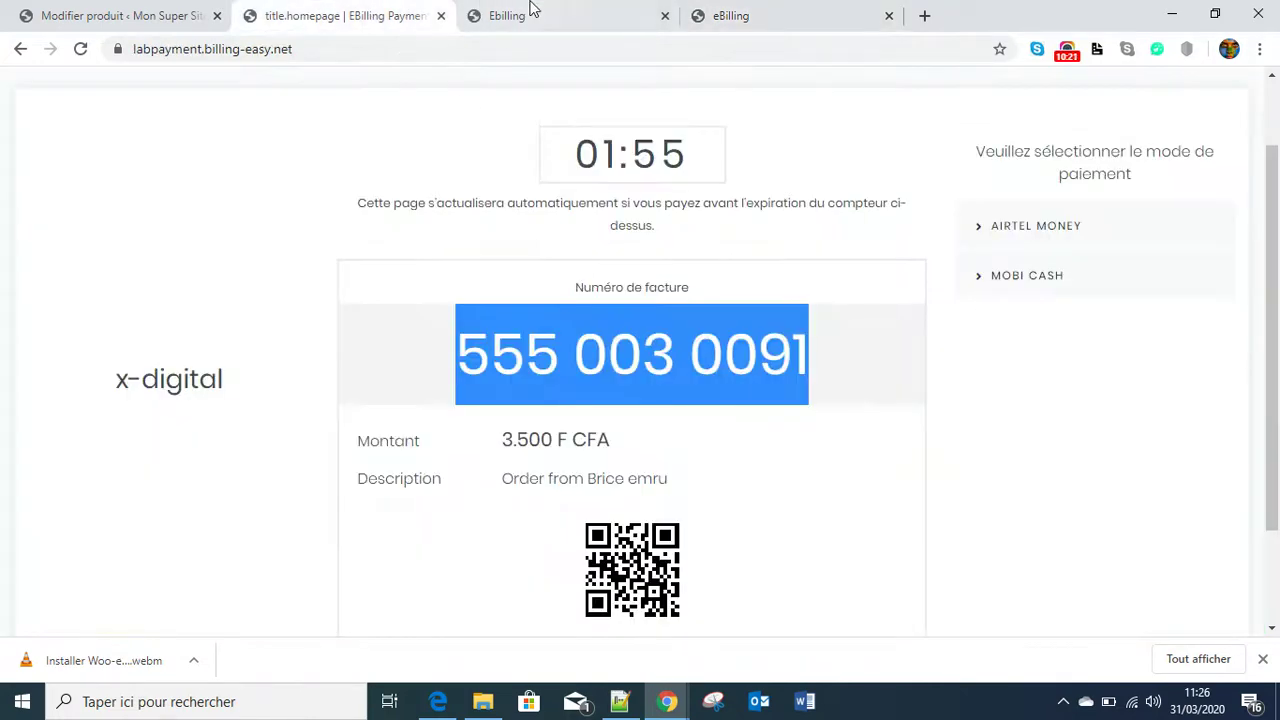
scroll(700, 506, down, 2)
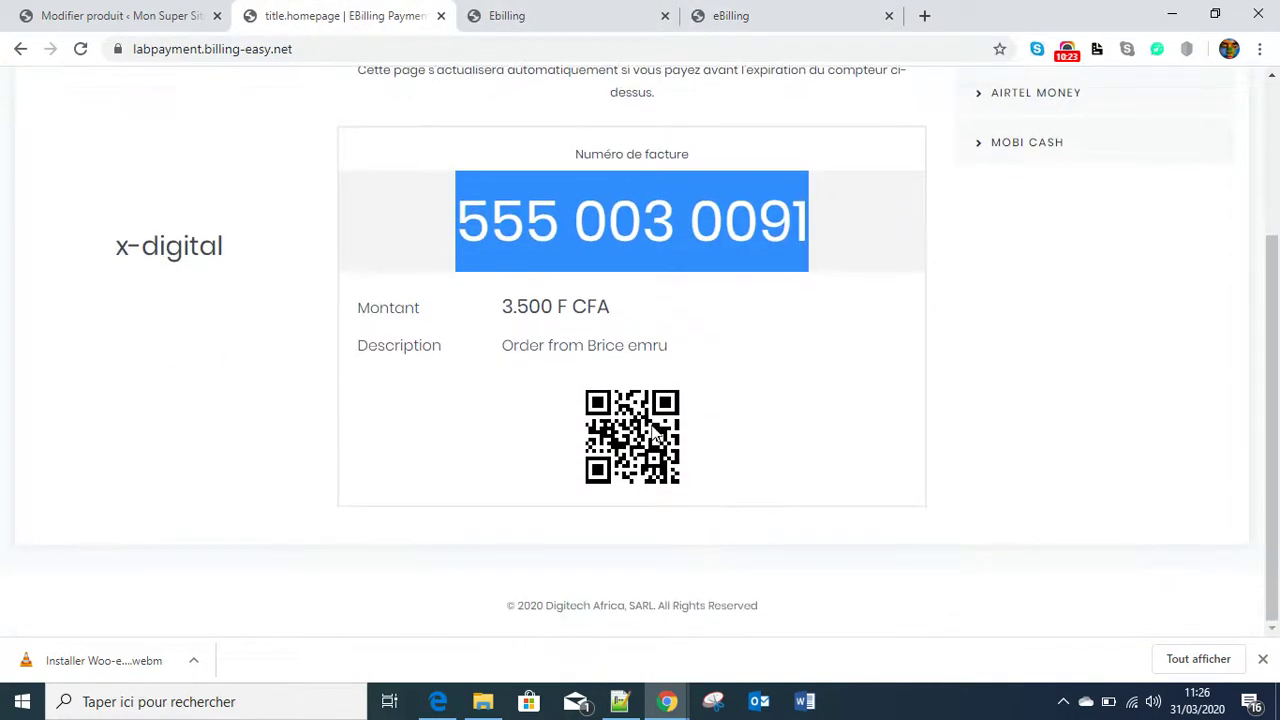
scroll(700, 506, up, 3)
click(530, 20)
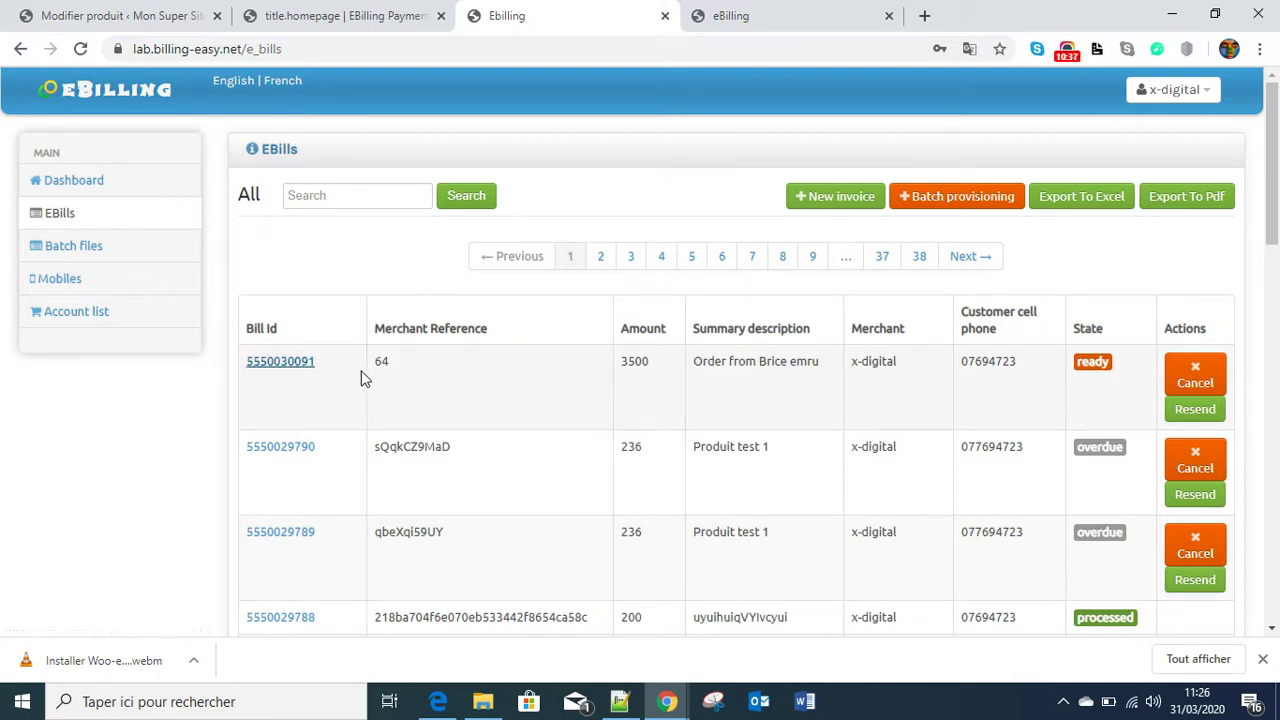
click(272, 371)
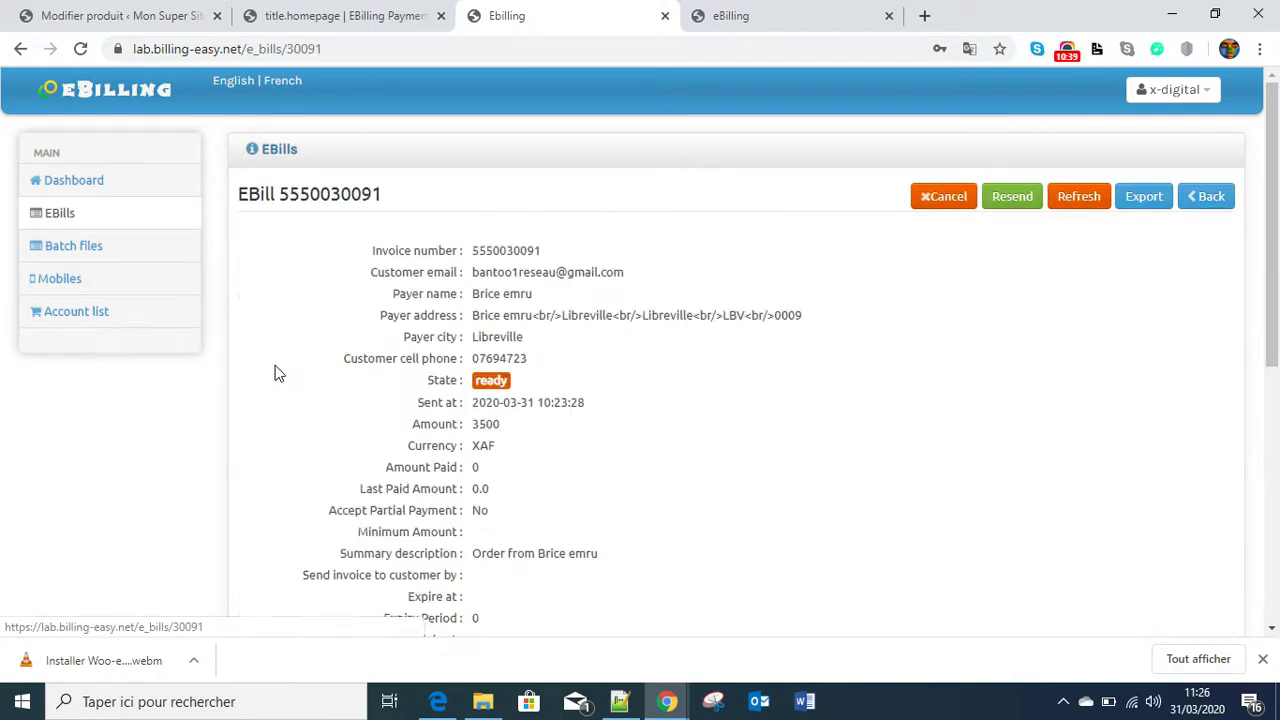
click(60, 215)
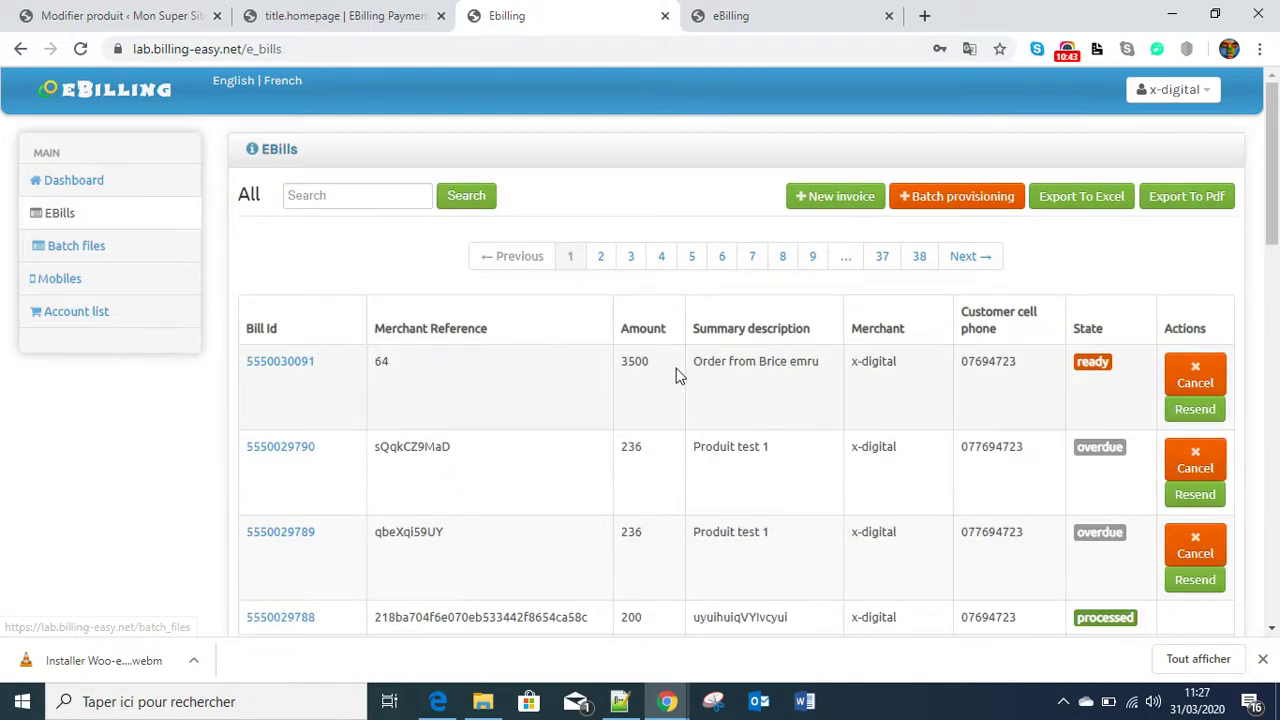
click(274, 370)
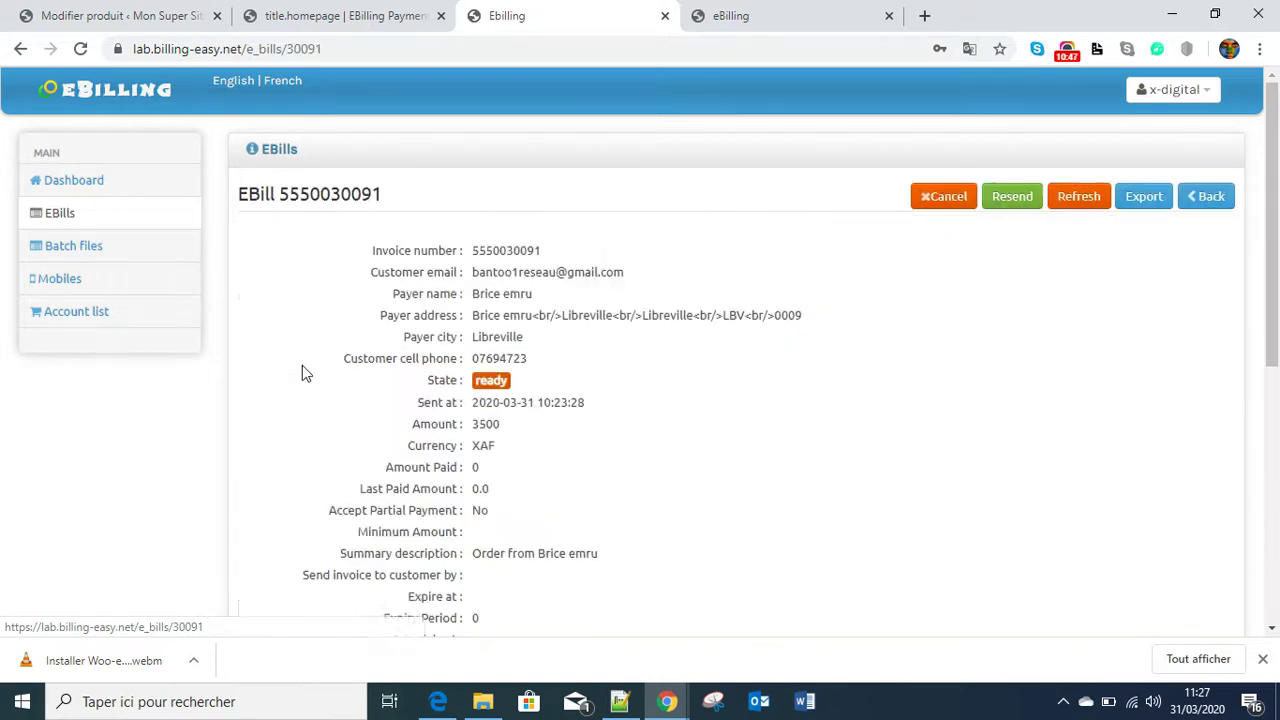
- Read through the 3500 XAF bill for merchant reference 64, still ready, then return to WordPress admin
scroll(549, 446, down, 3)
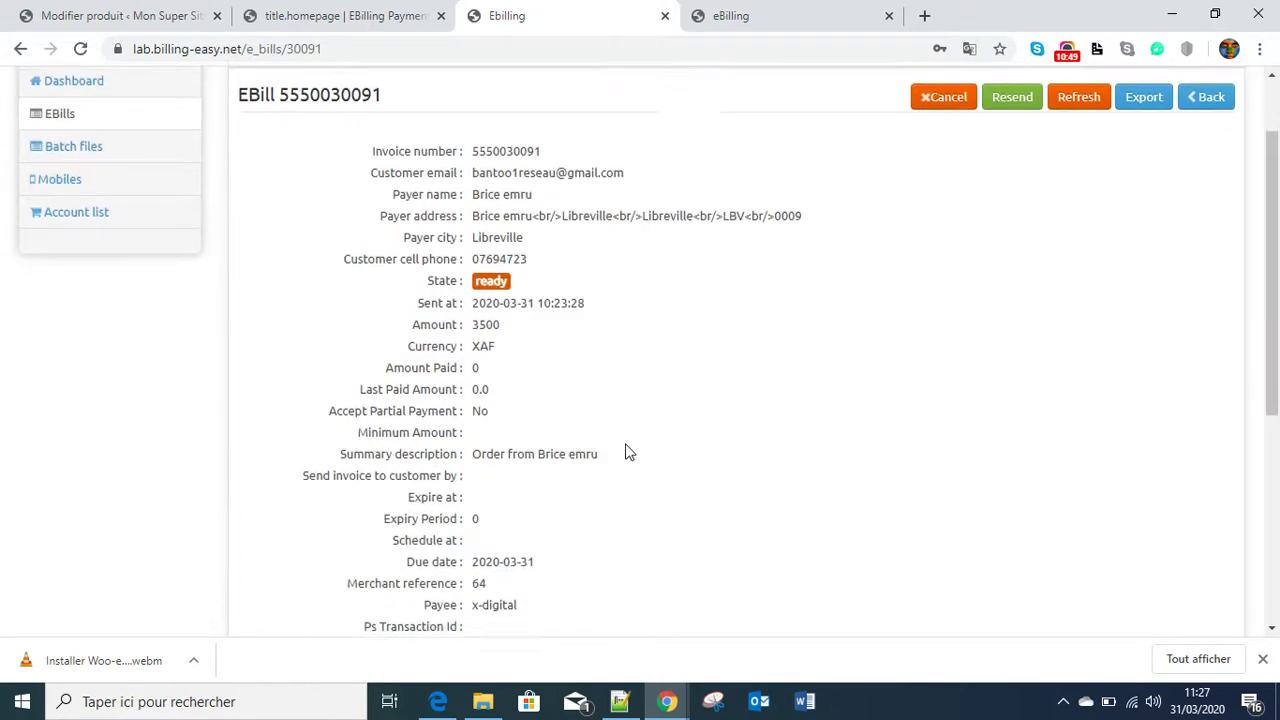
scroll(627, 452, down, 2)
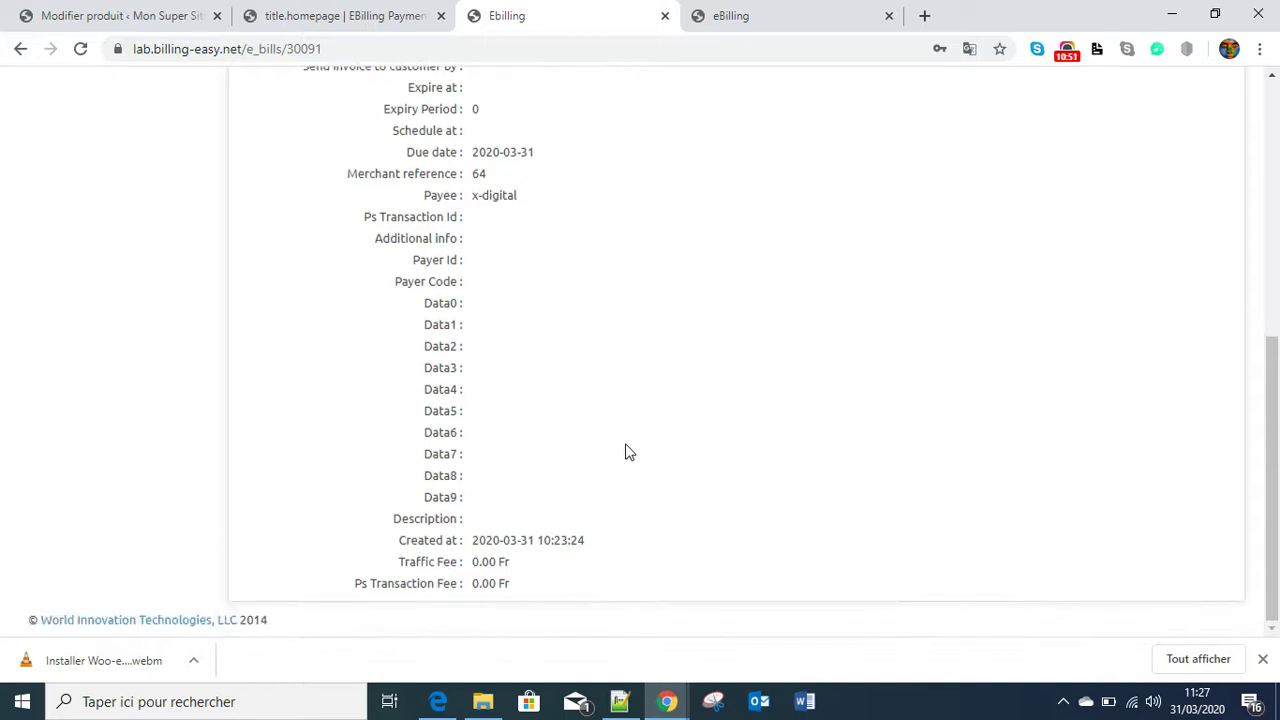
scroll(627, 452, up, 2)
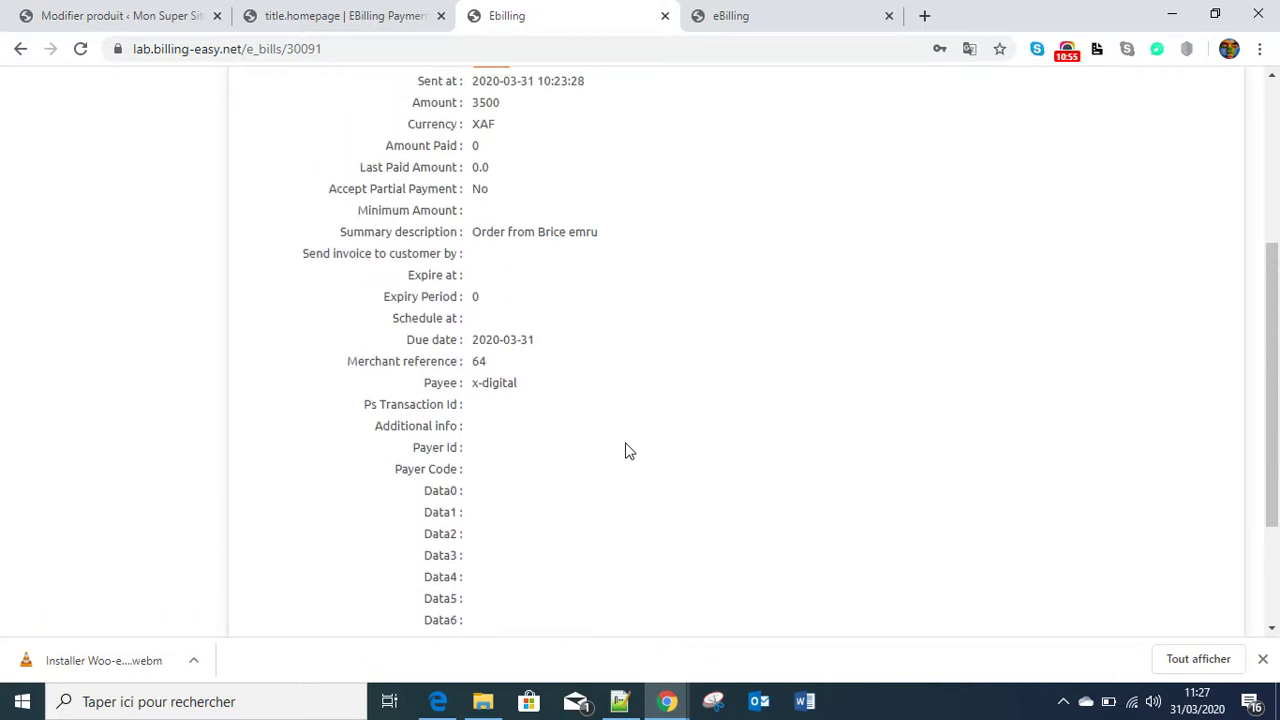
scroll(627, 452, up, 2)
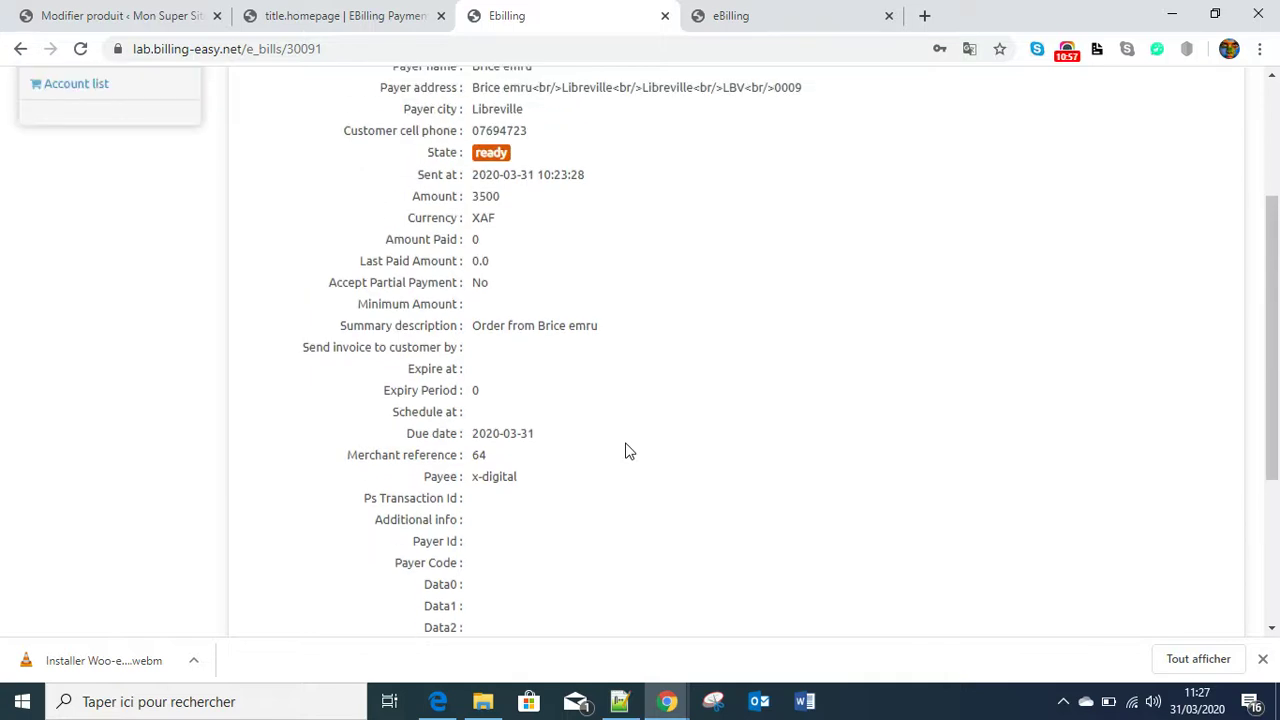
scroll(627, 452, up, 1)
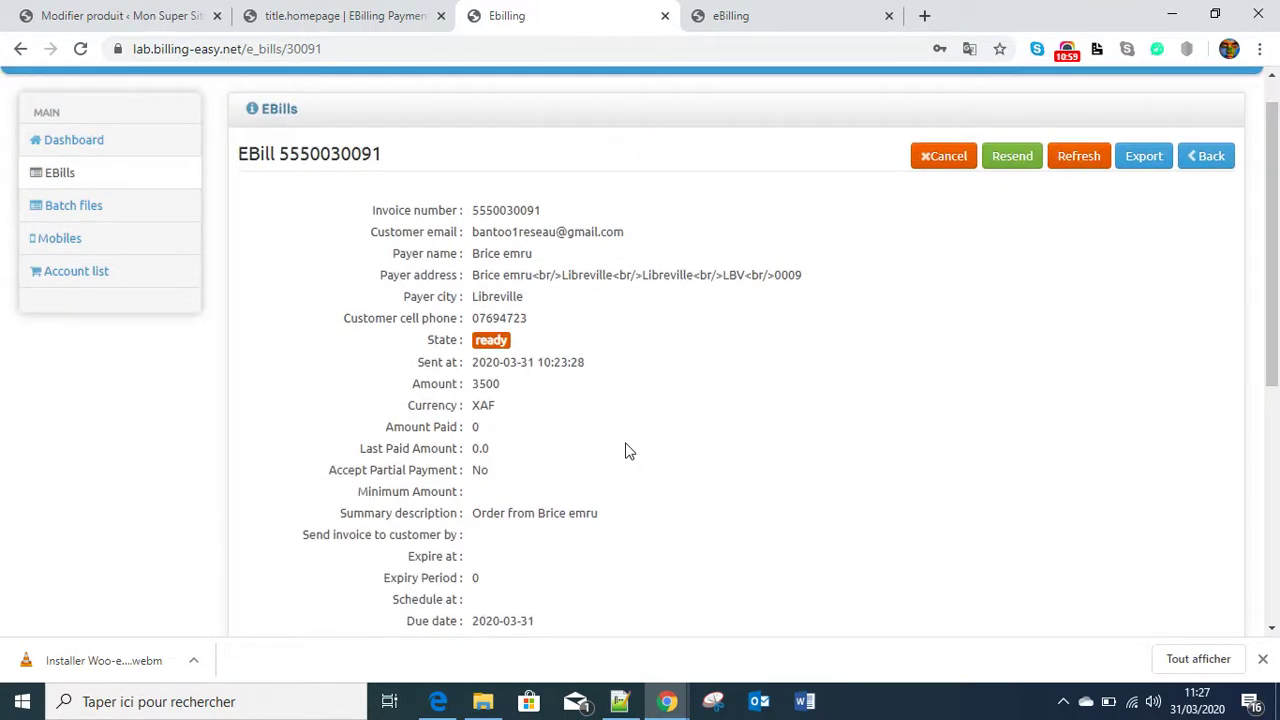
scroll(627, 452, down, 1)
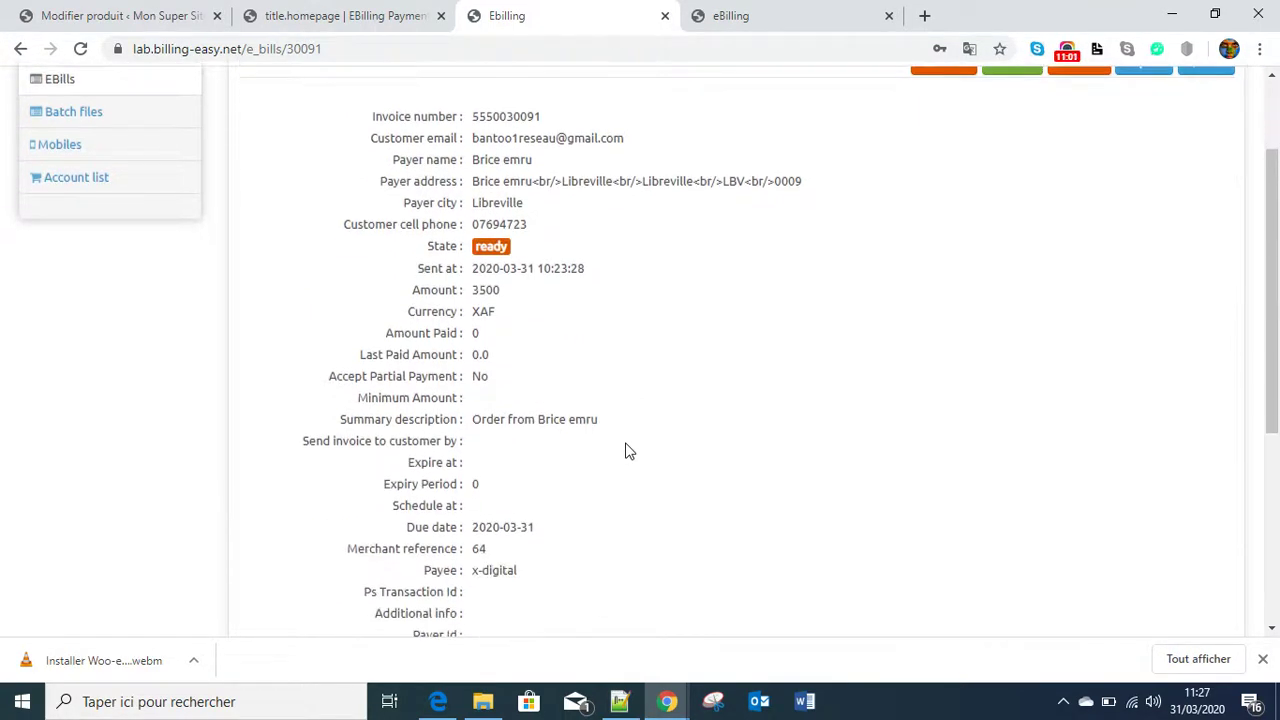
scroll(627, 452, down, 1)
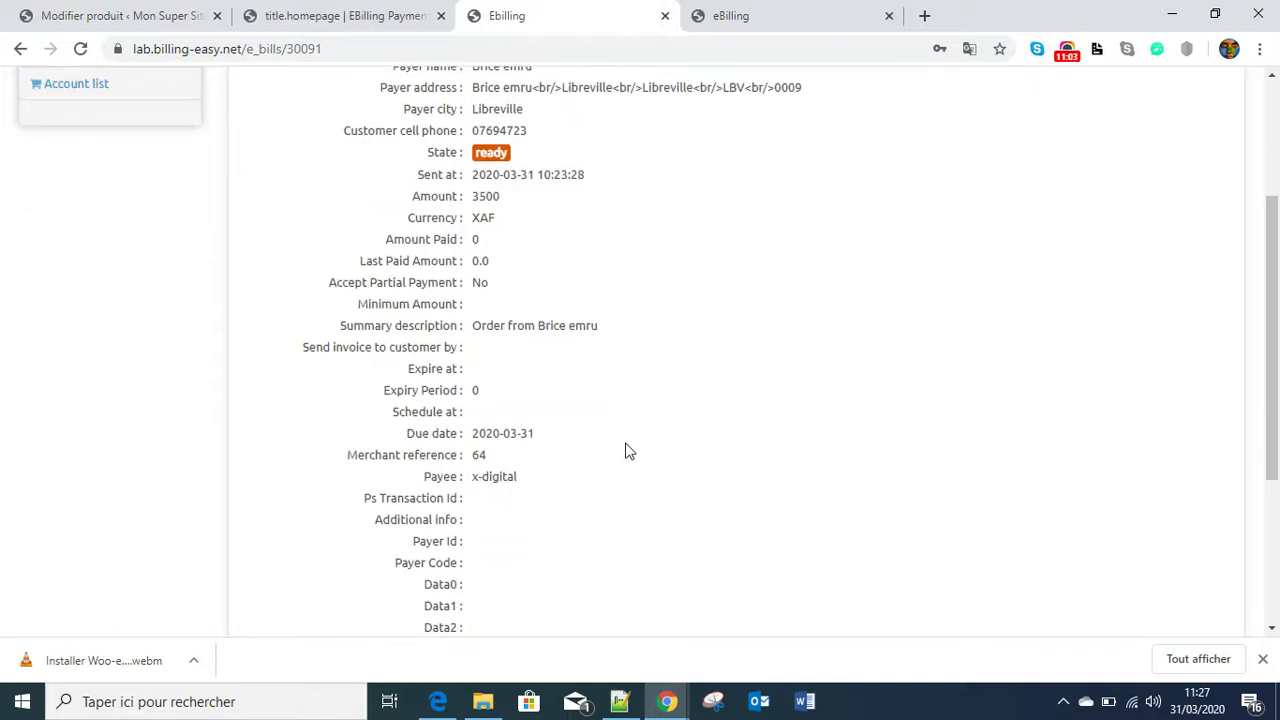
scroll(627, 452, down, 1)
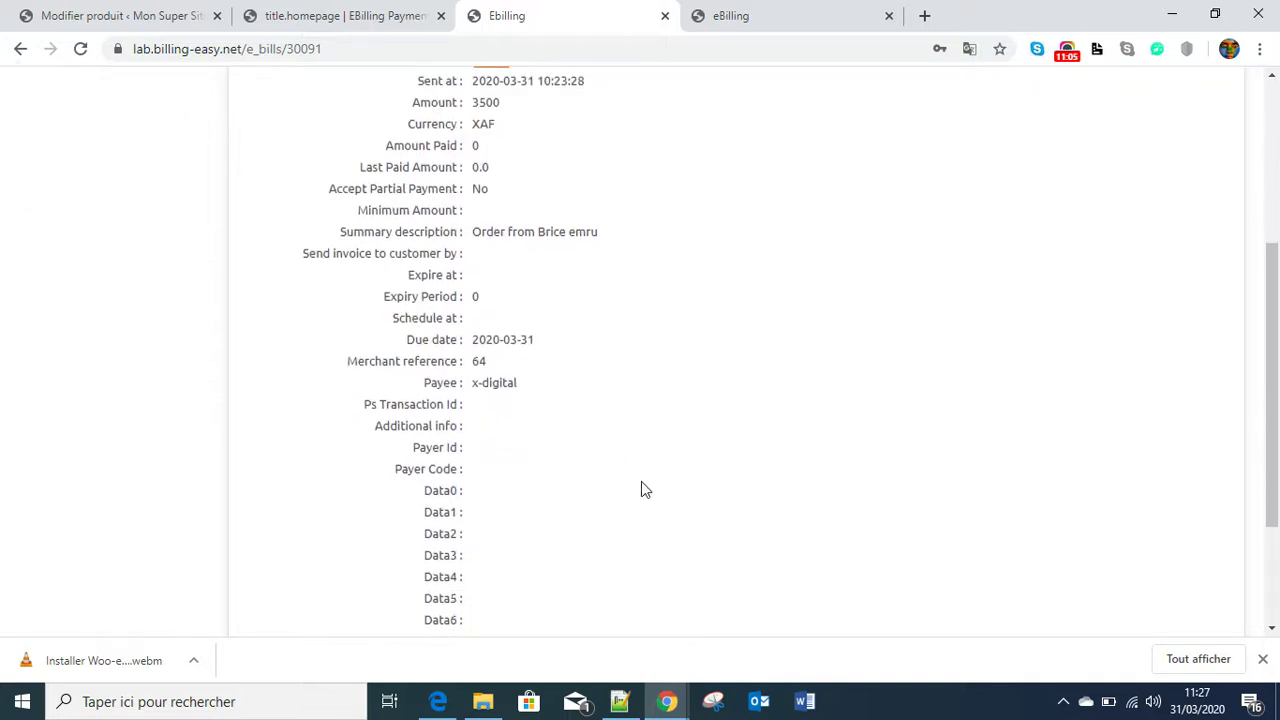
scroll(645, 489, down, 1)
scroll(645, 489, down, 1)
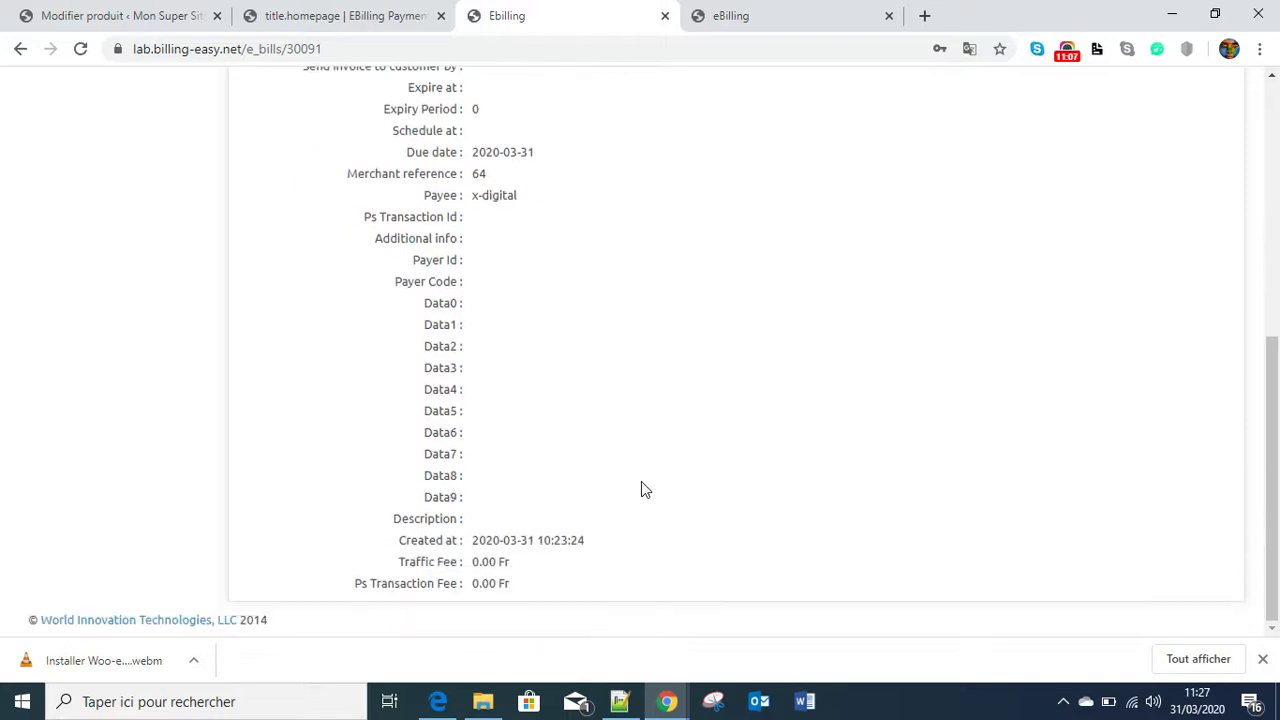
scroll(643, 487, up, 1)
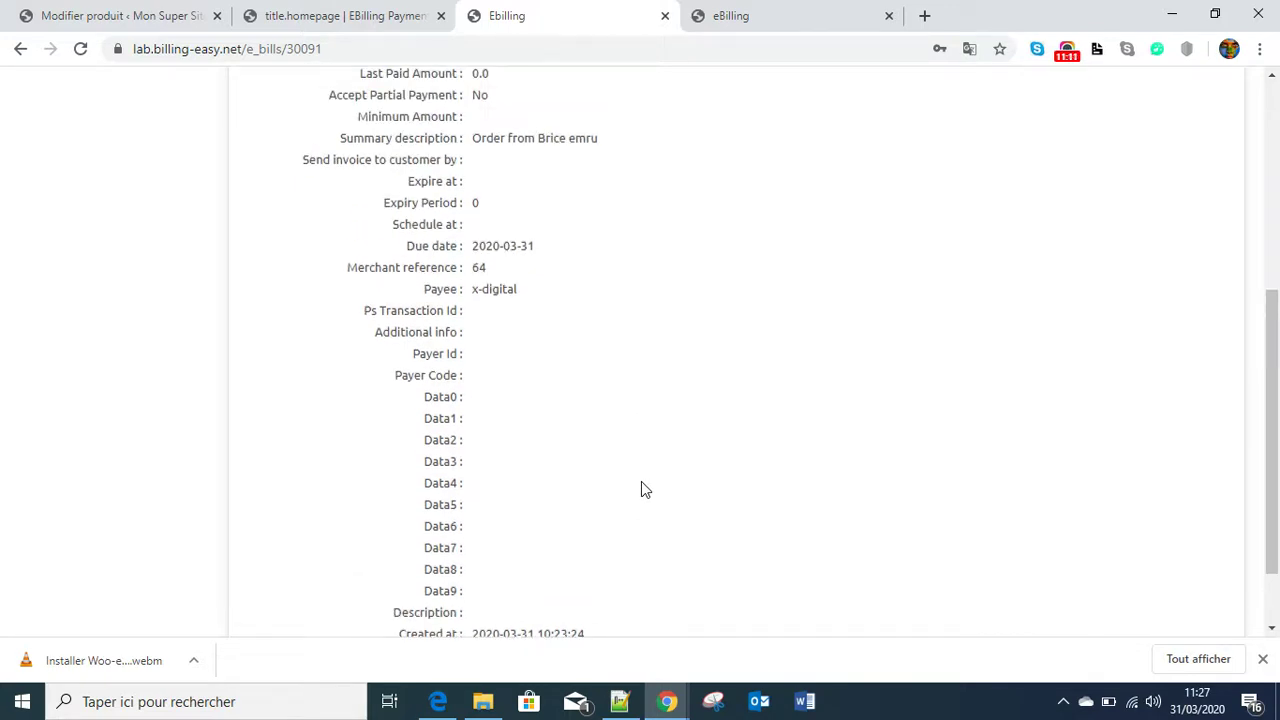
scroll(645, 489, up, 1)
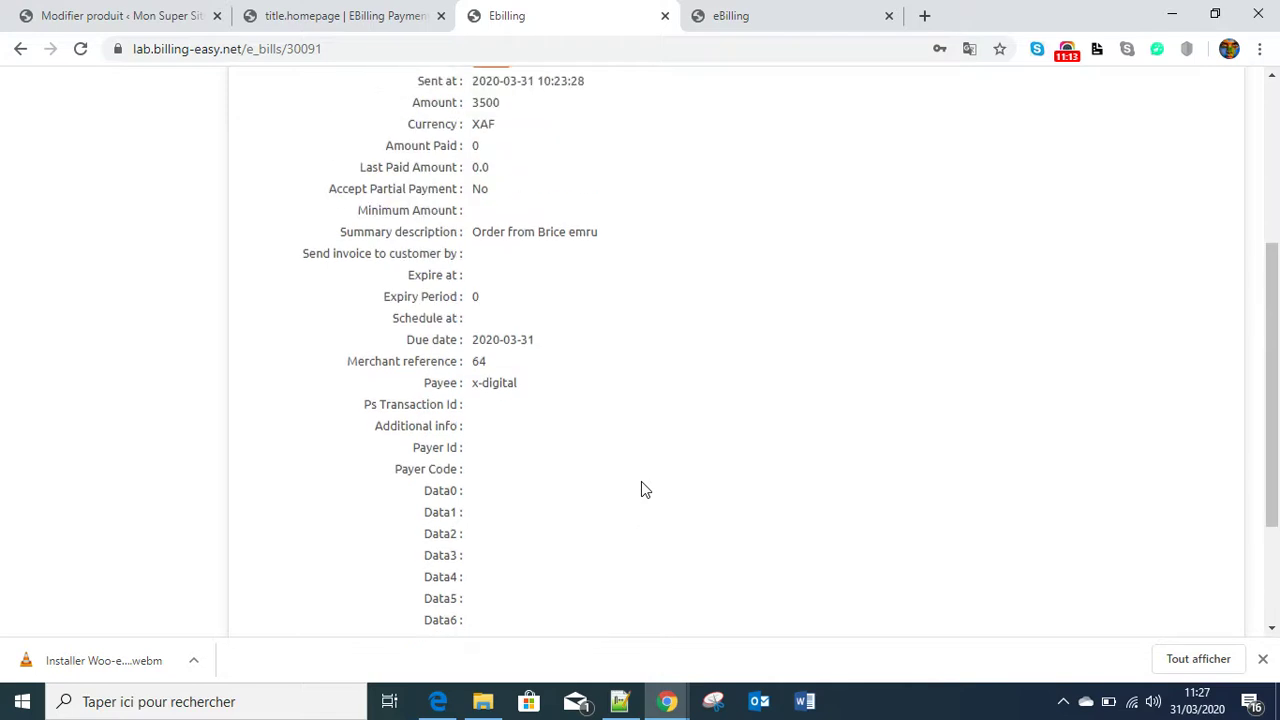
scroll(645, 489, up, 1)
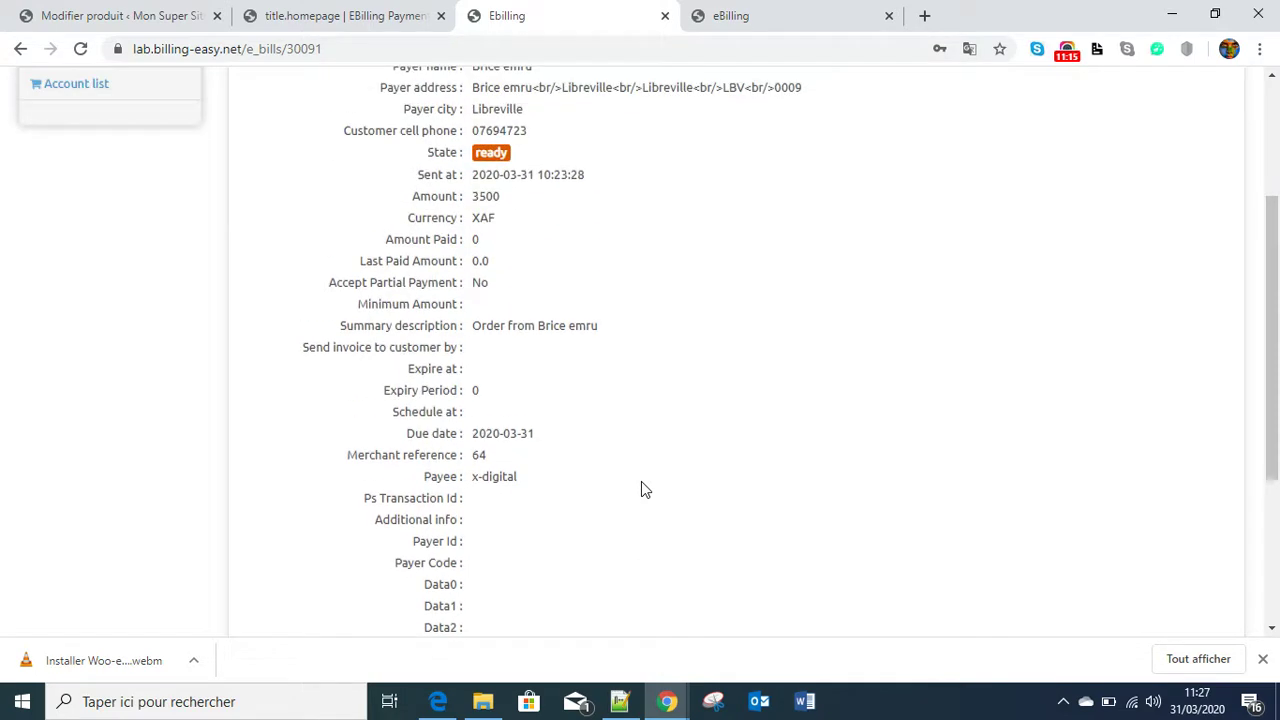
scroll(645, 489, up, 2)
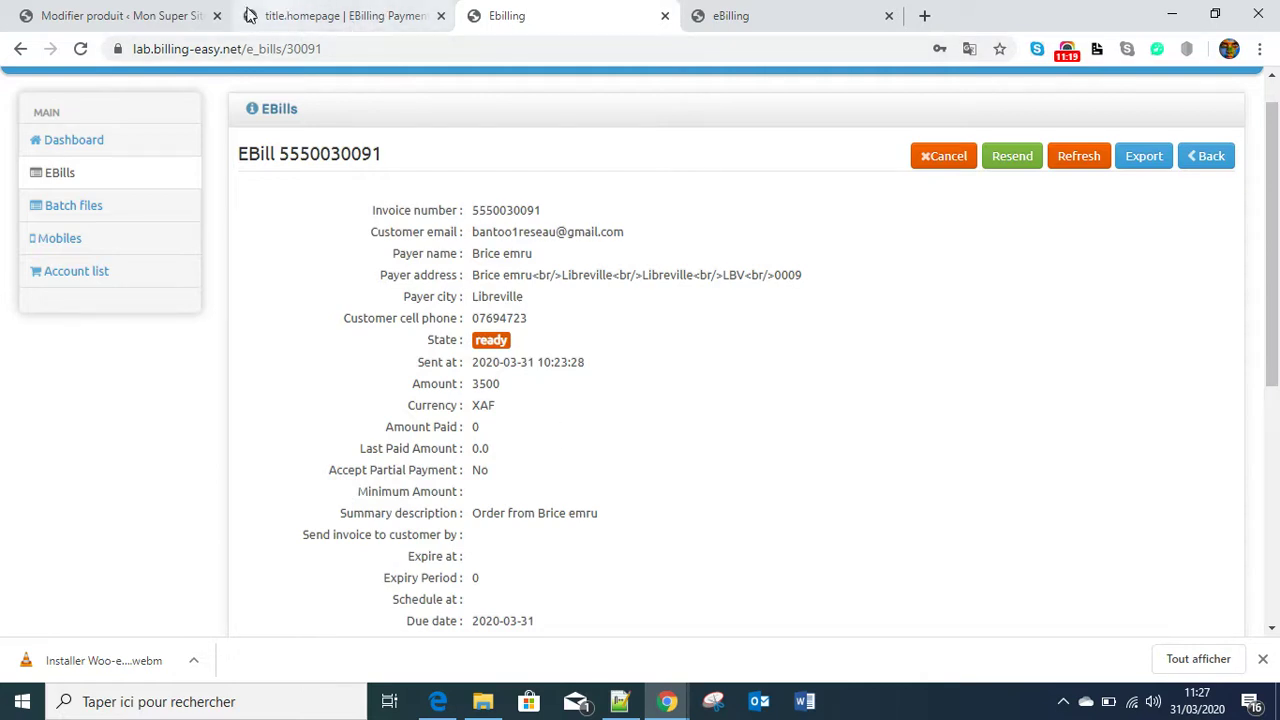
click(128, 16)
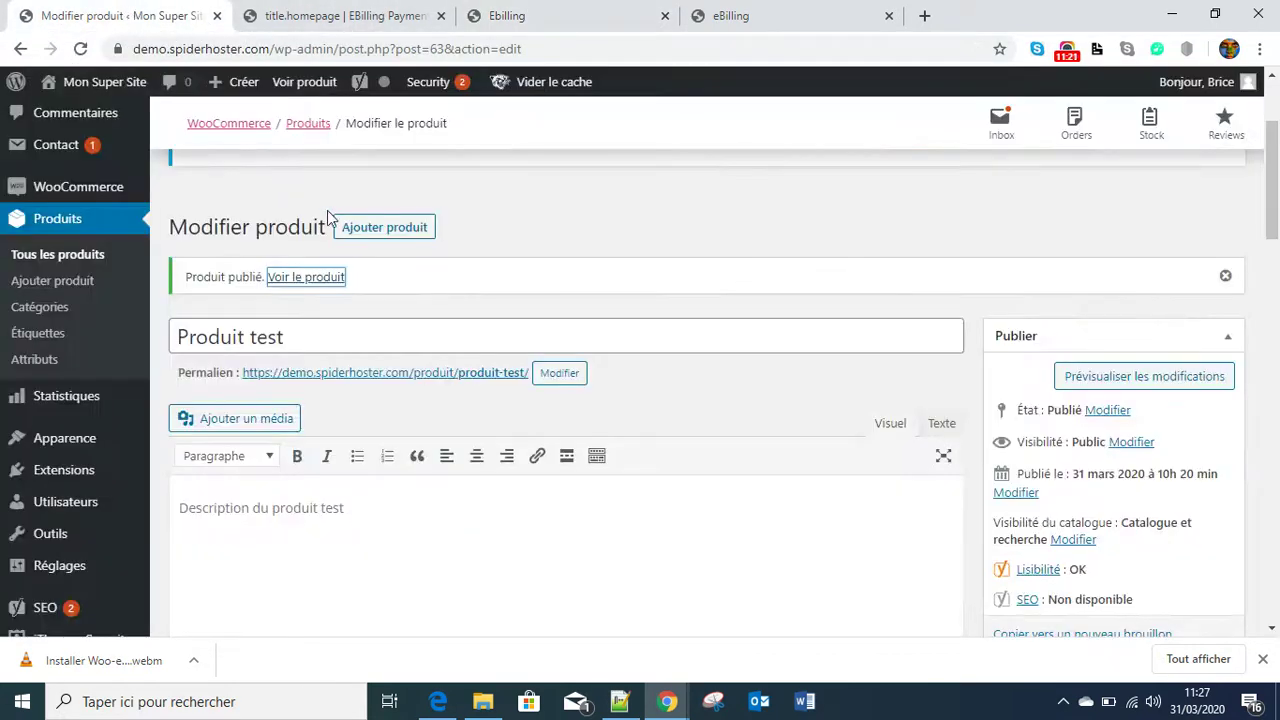
mouse_move(60, 470)
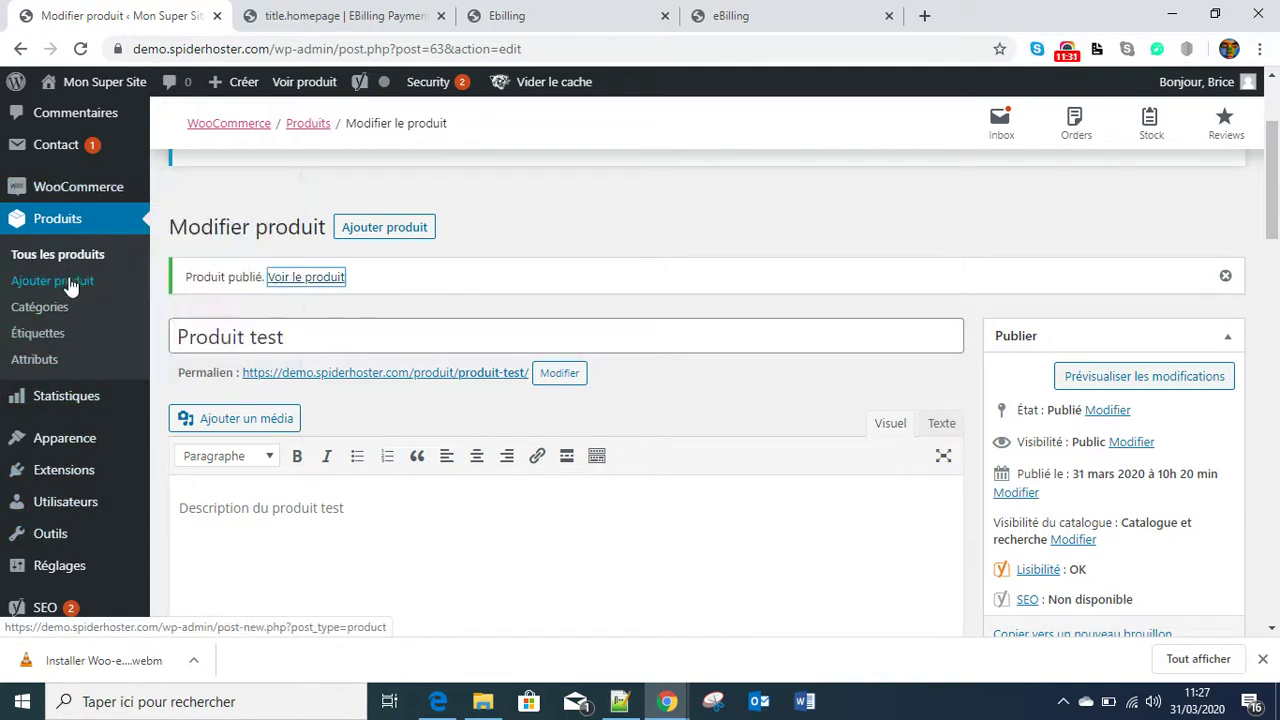
- Open WooCommerce's Commandes list, with order #64 awaiting payment above three completed orders
mouse_move(82, 190)
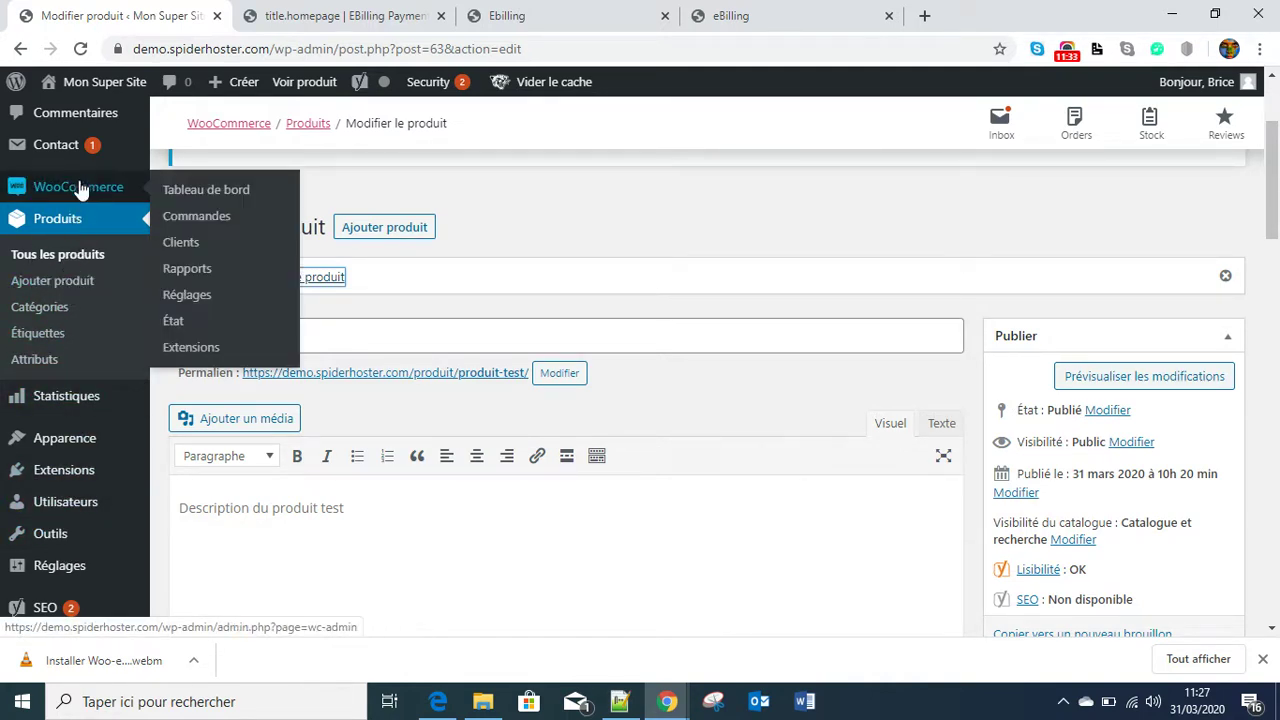
click(185, 218)
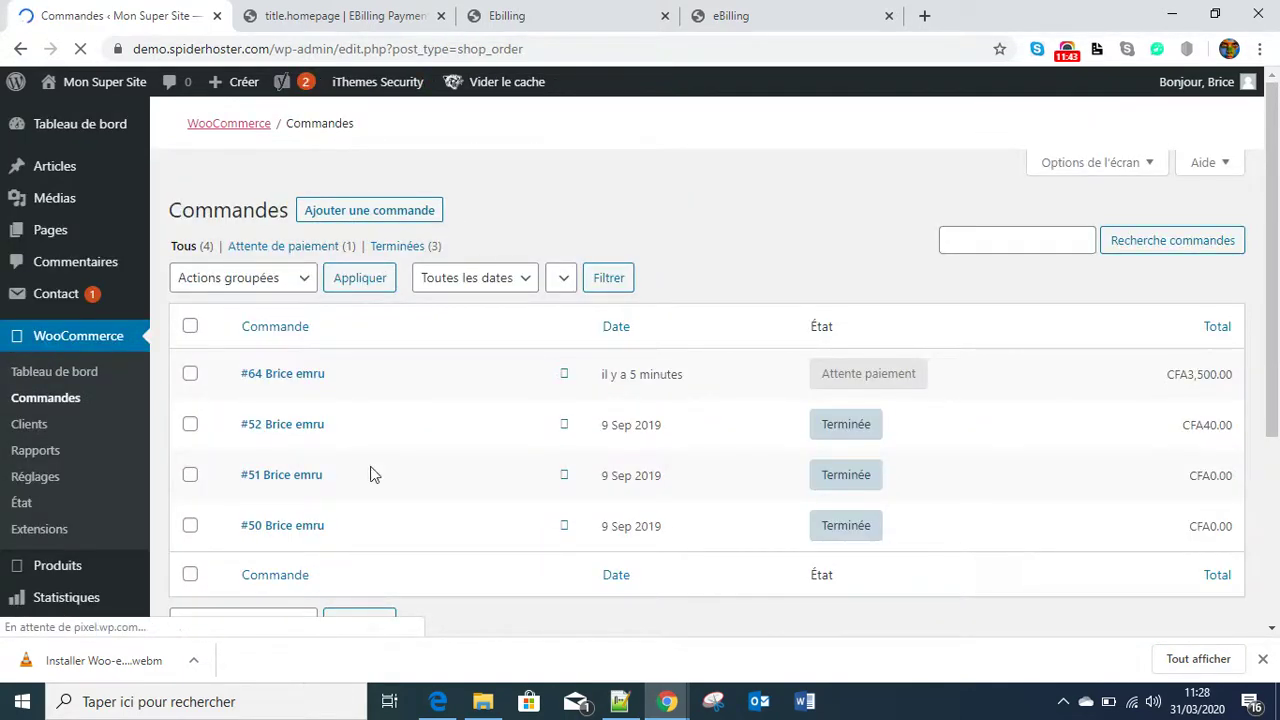
scroll(620, 537, down, 3)
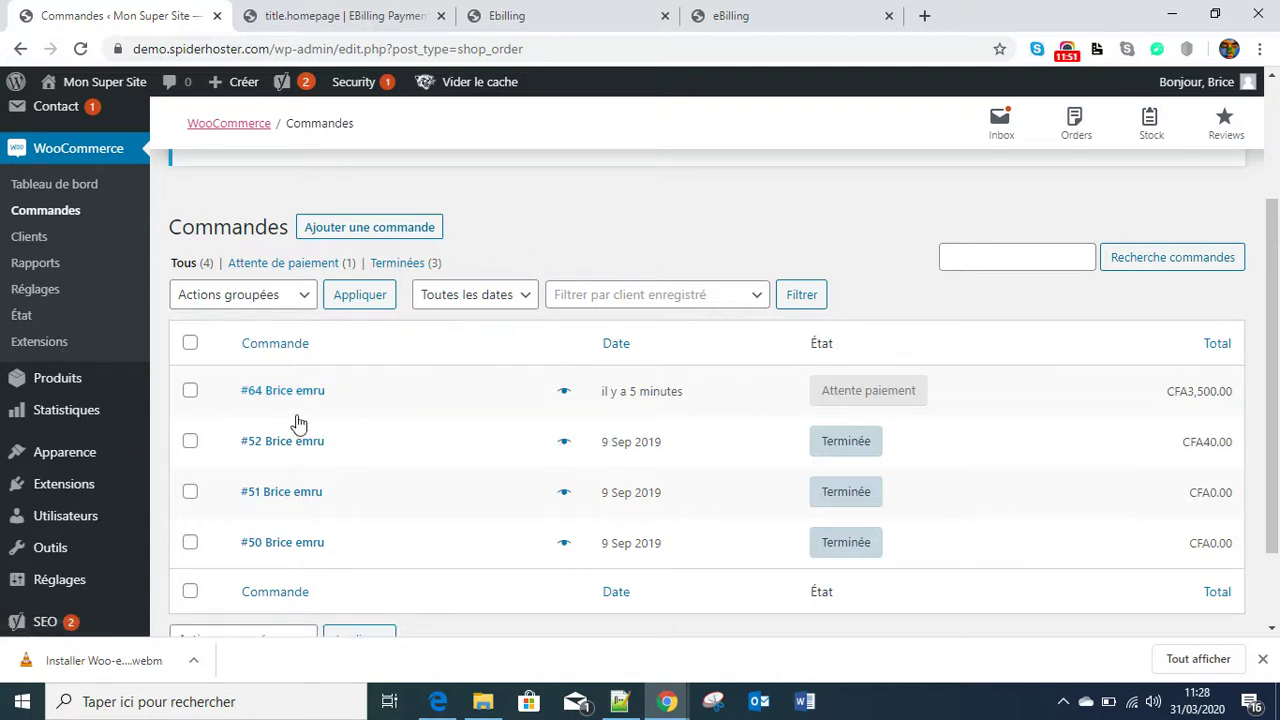
- Open order #64 and check its eBilling payment, Attente paiement status and CFA3,500.00 total
click(277, 391)
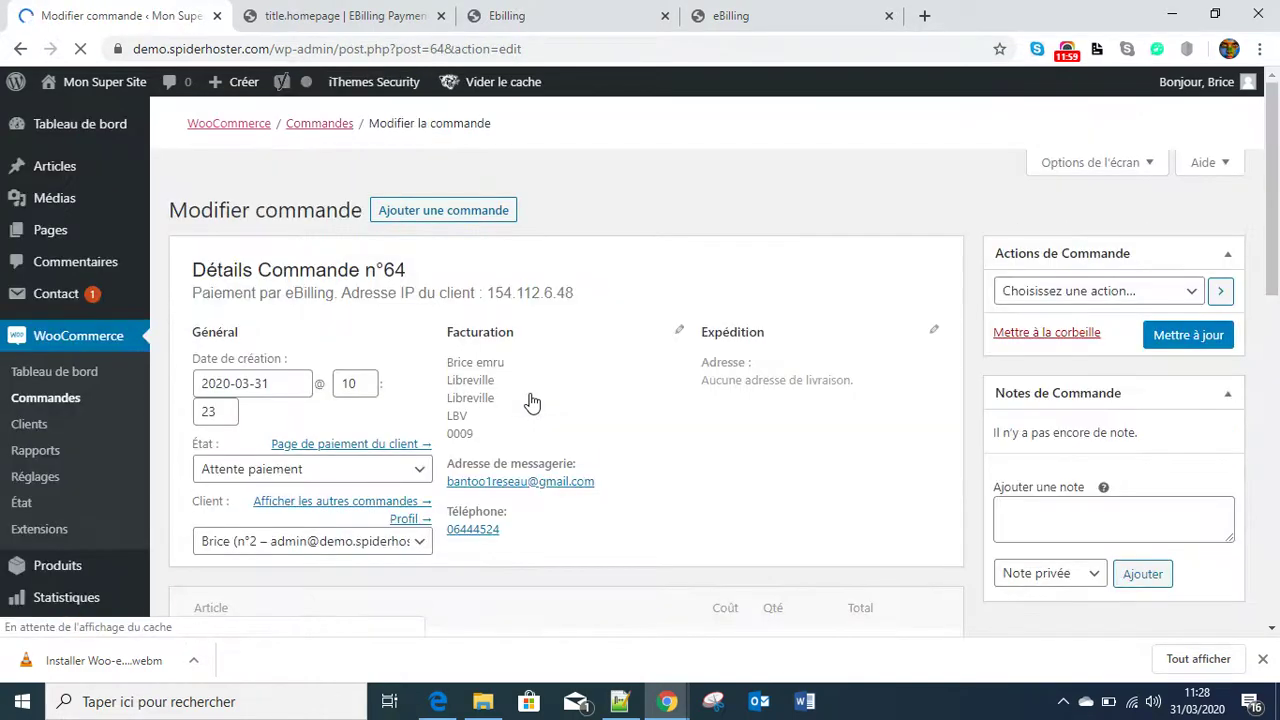
scroll(582, 400, down, 3)
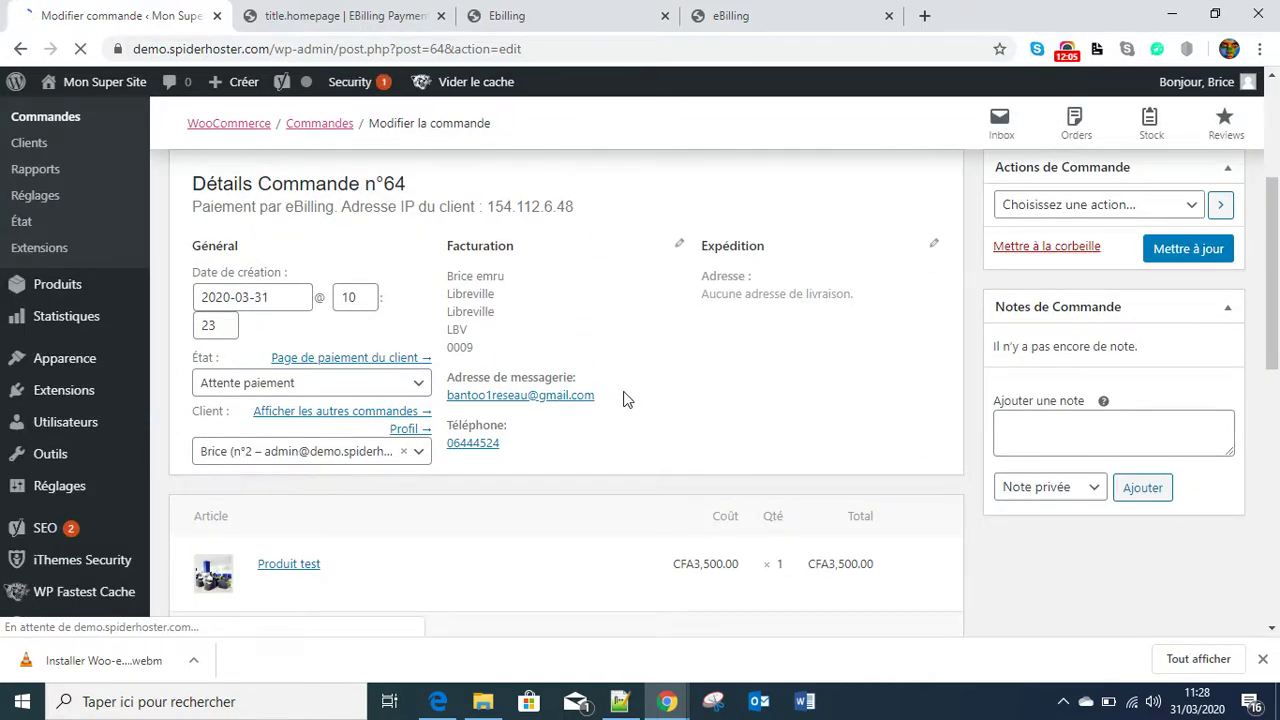
scroll(623, 400, up, 1)
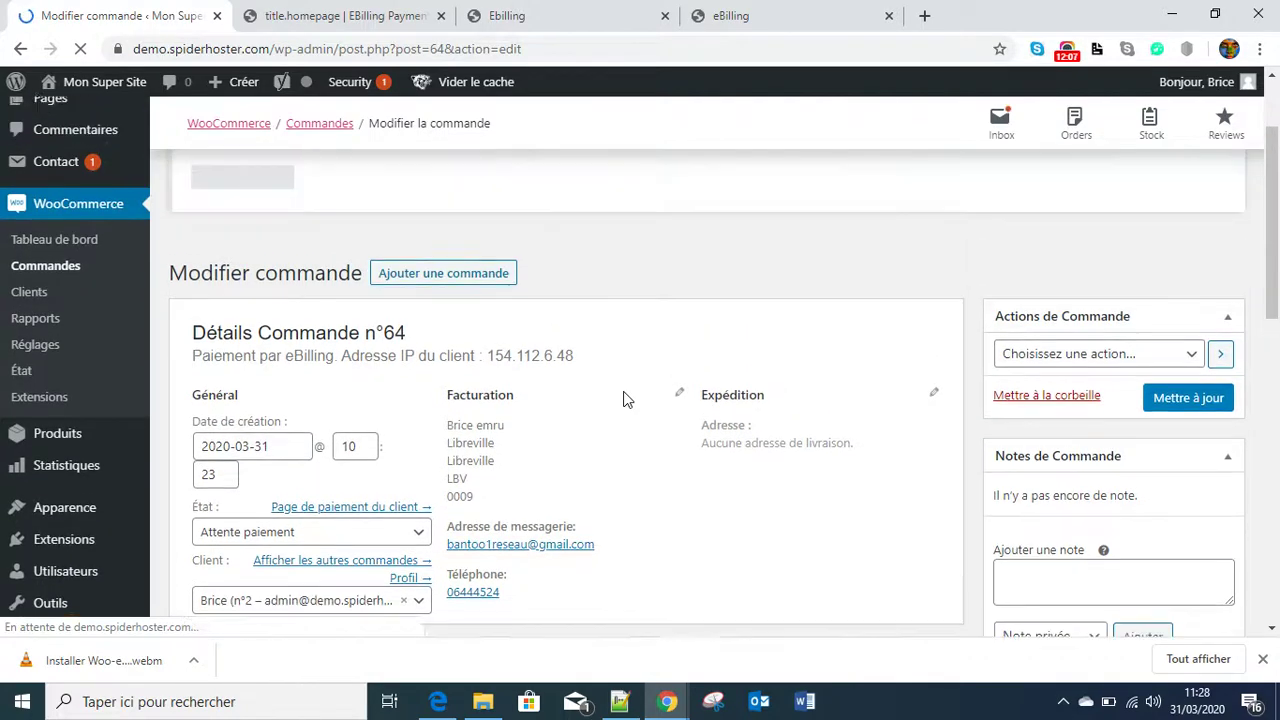
click(757, 17)
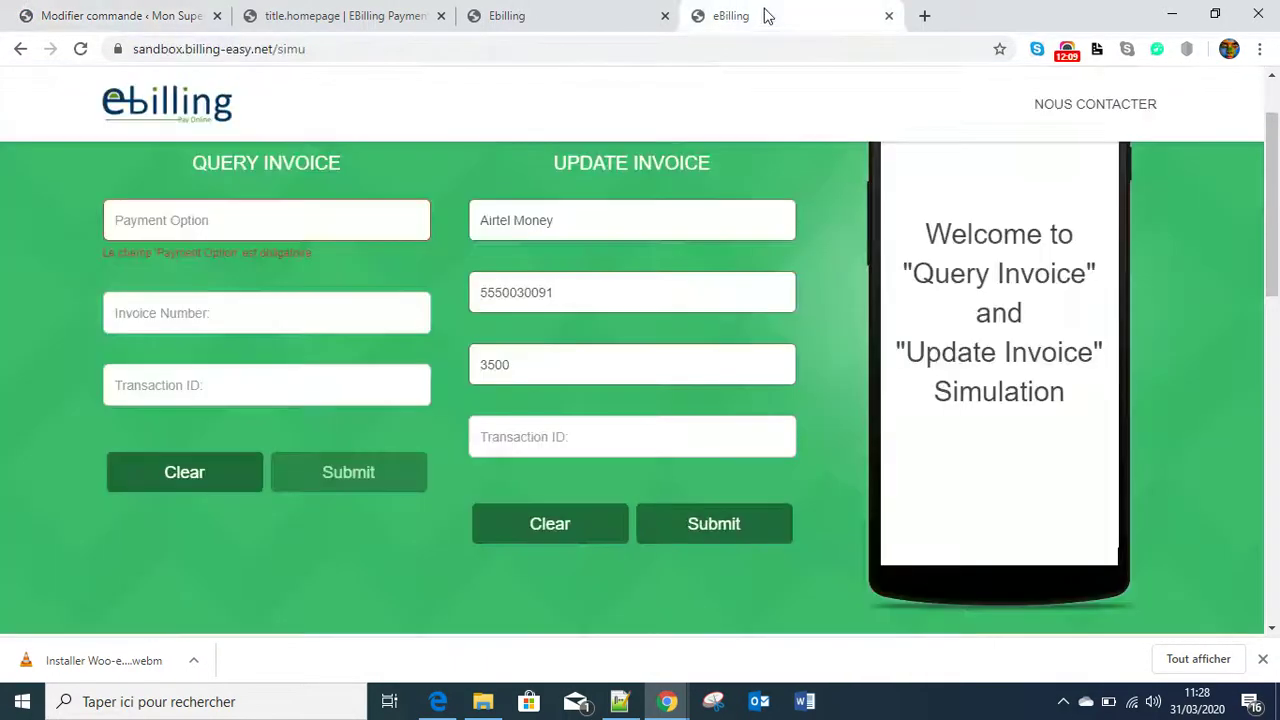
click(502, 443)
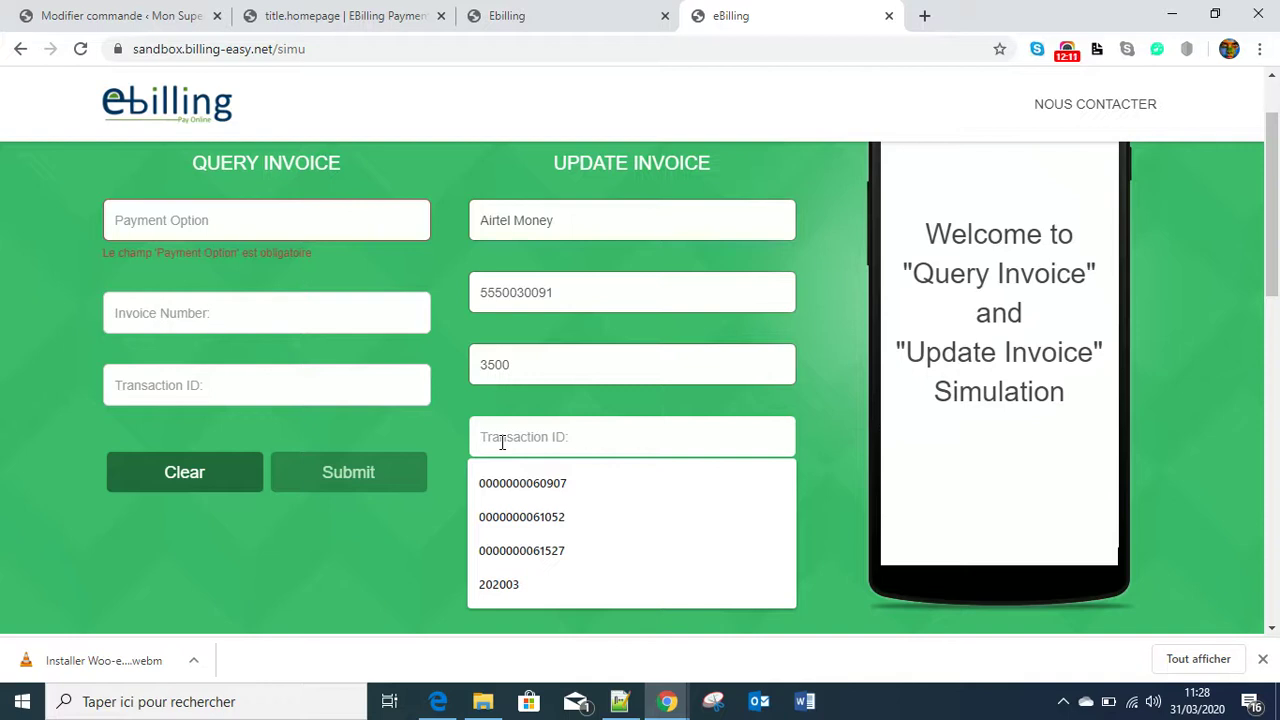
text(64)
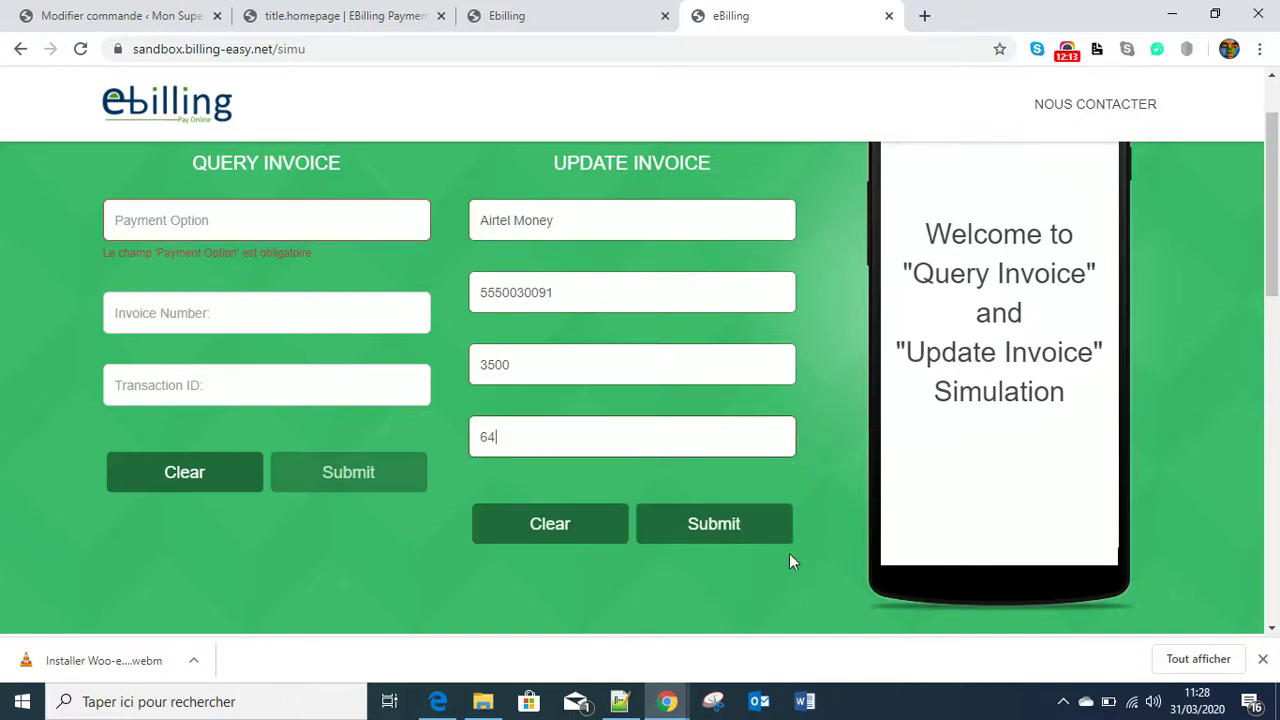
click(716, 530)
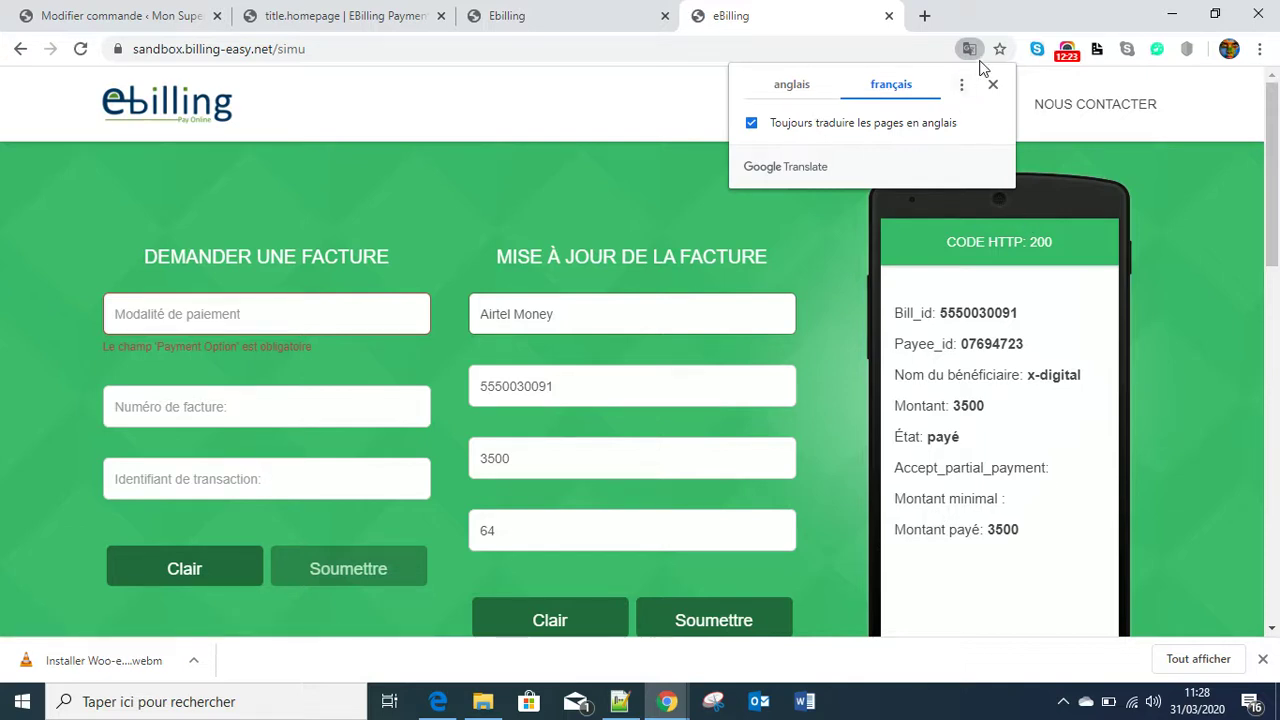
click(993, 85)
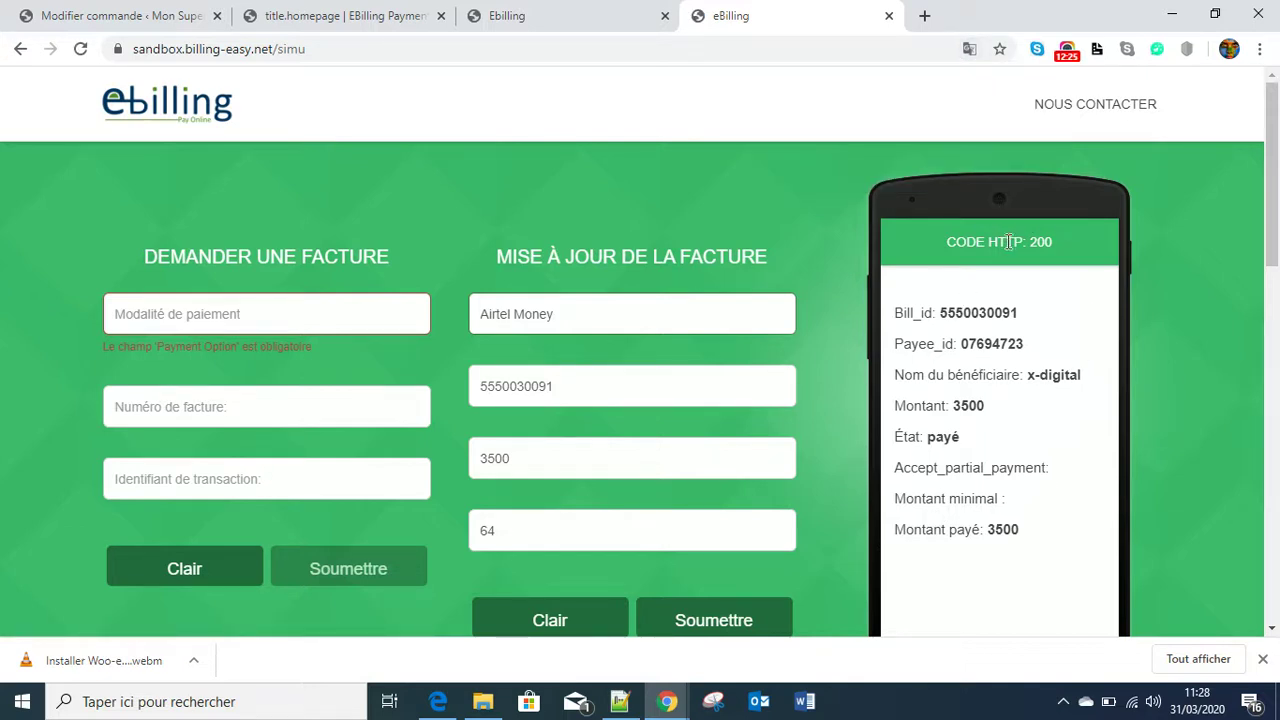
scroll(1060, 390, down, 3)
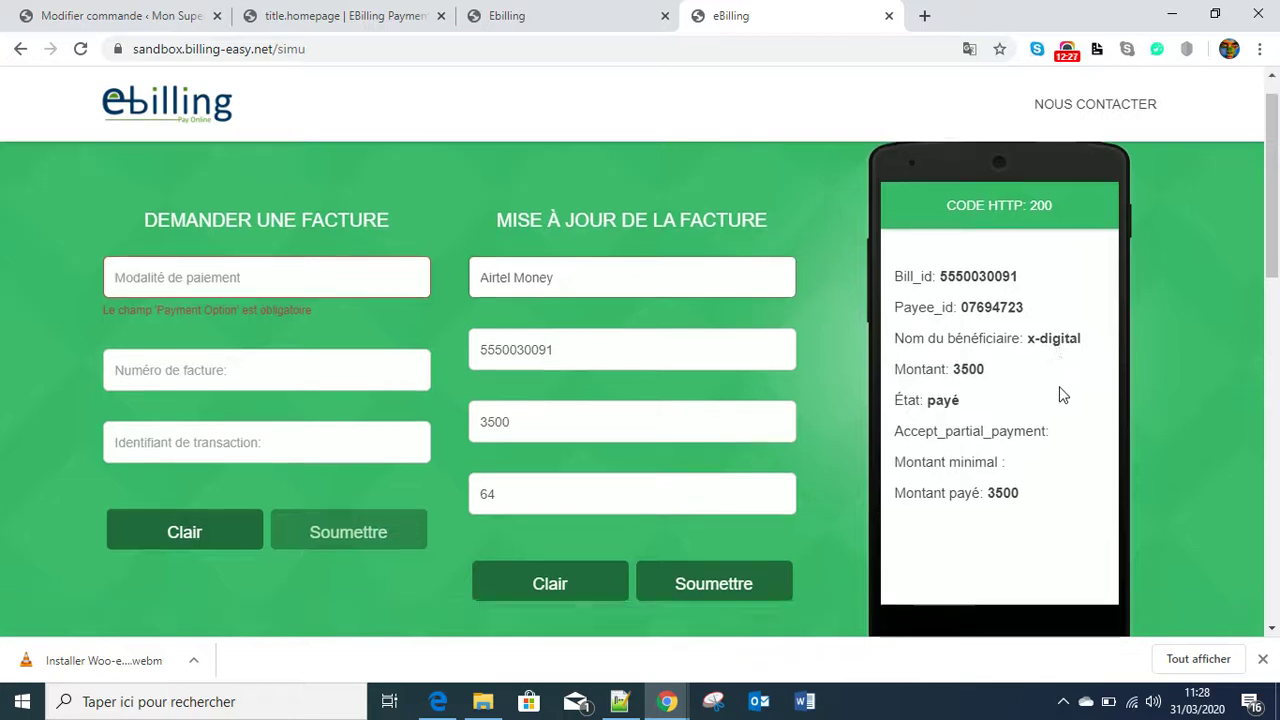
scroll(1060, 394, up, 3)
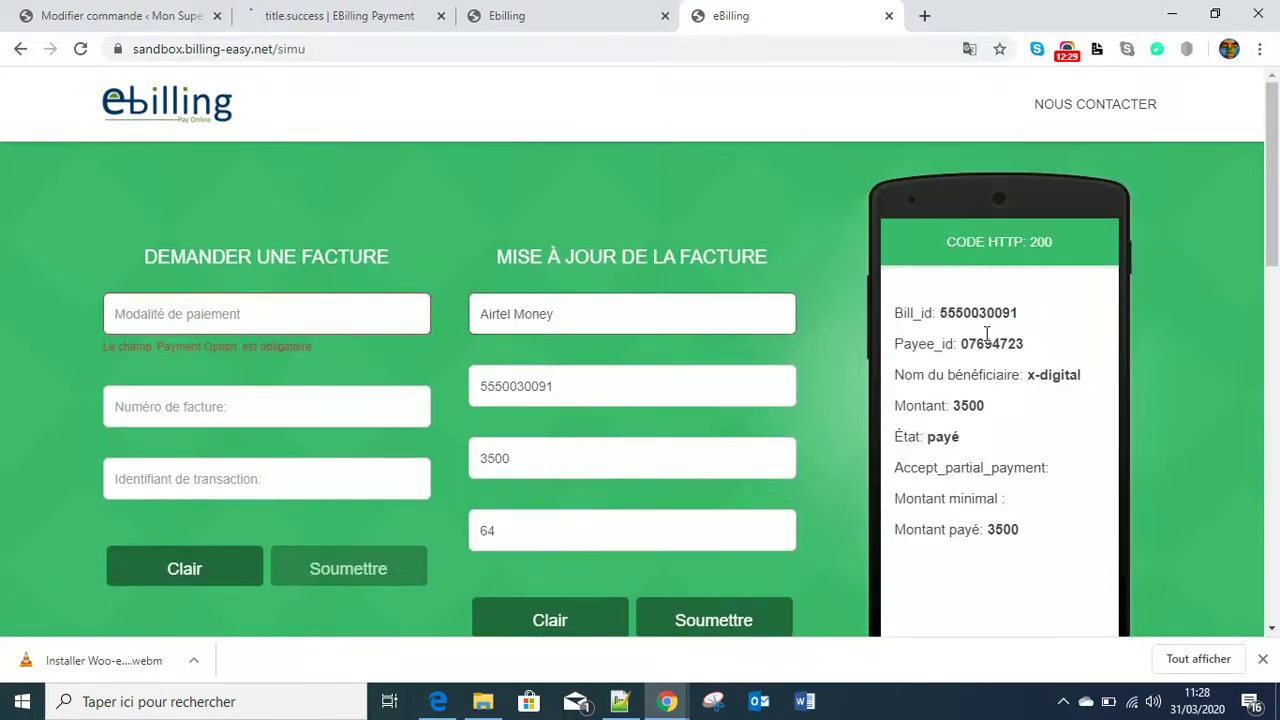
scroll(994, 386, down, 1)
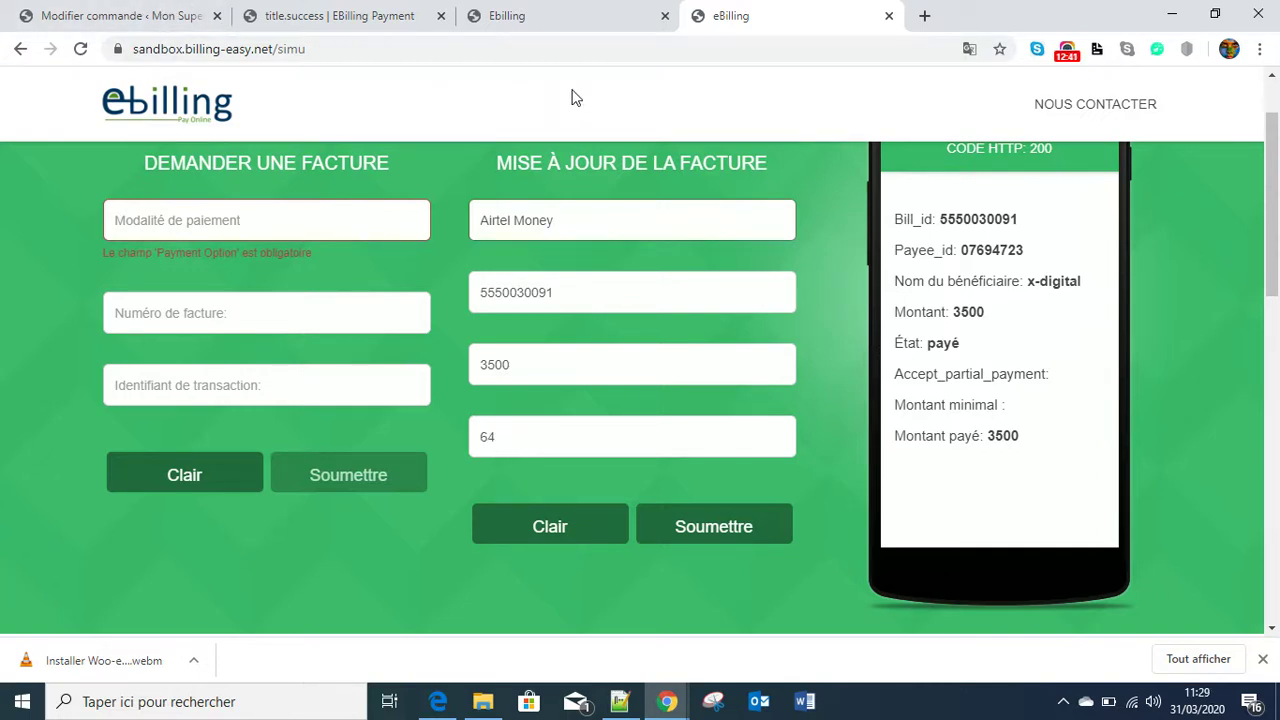
click(288, 14)
scroll(503, 274, down, 3)
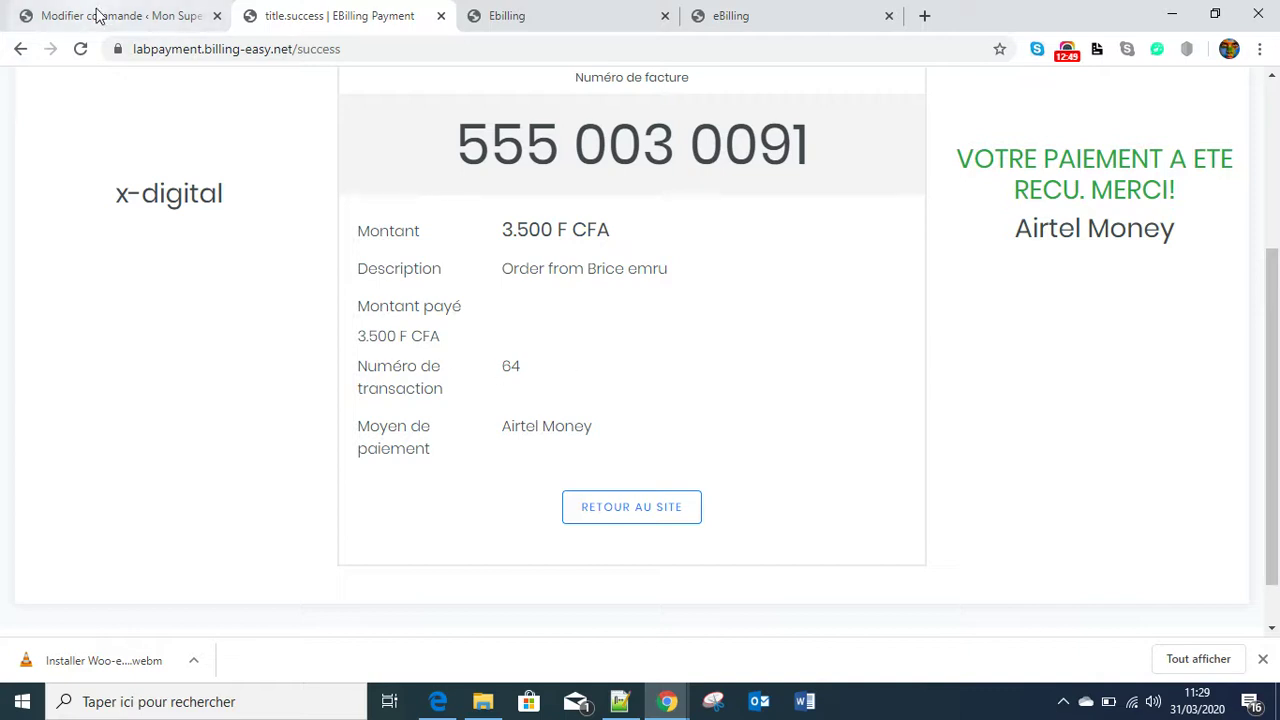
click(510, 17)
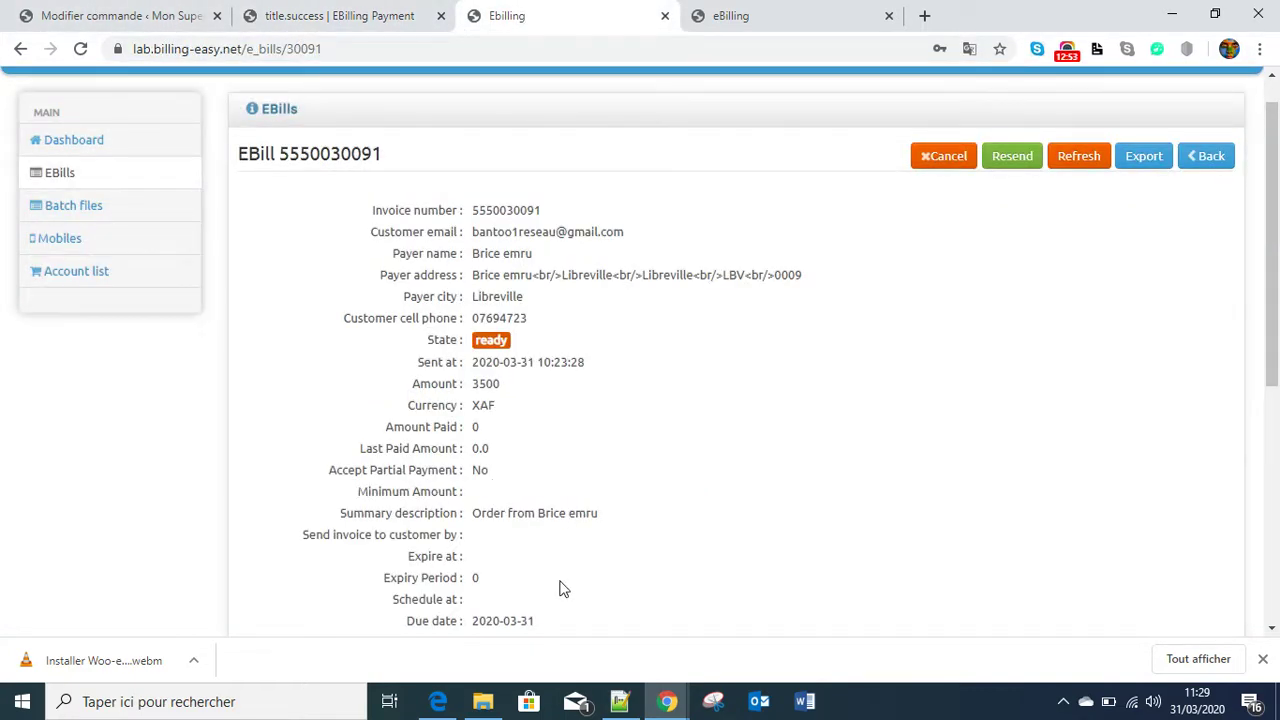
scroll(562, 589, down, 3)
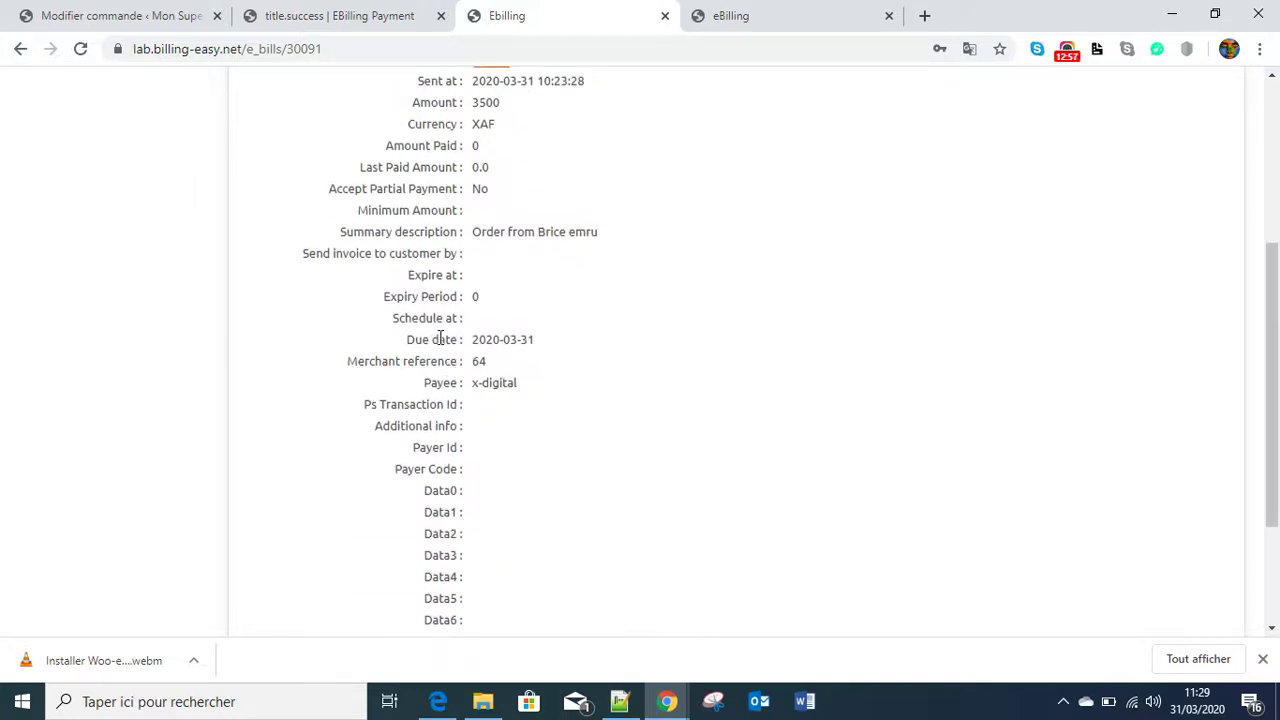
click(80, 17)
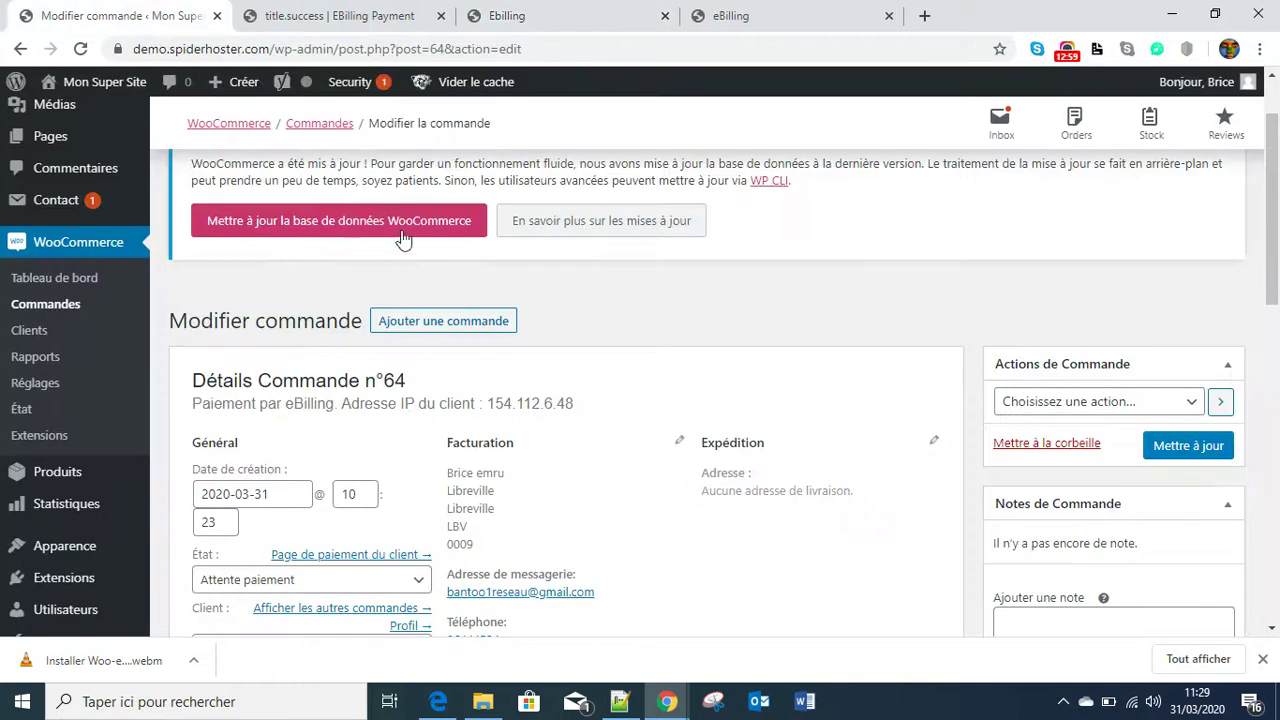
- Confirm order #64 is still Attente paiement, then switch back to the eBilling simulator
scroll(510, 480, down, 1)
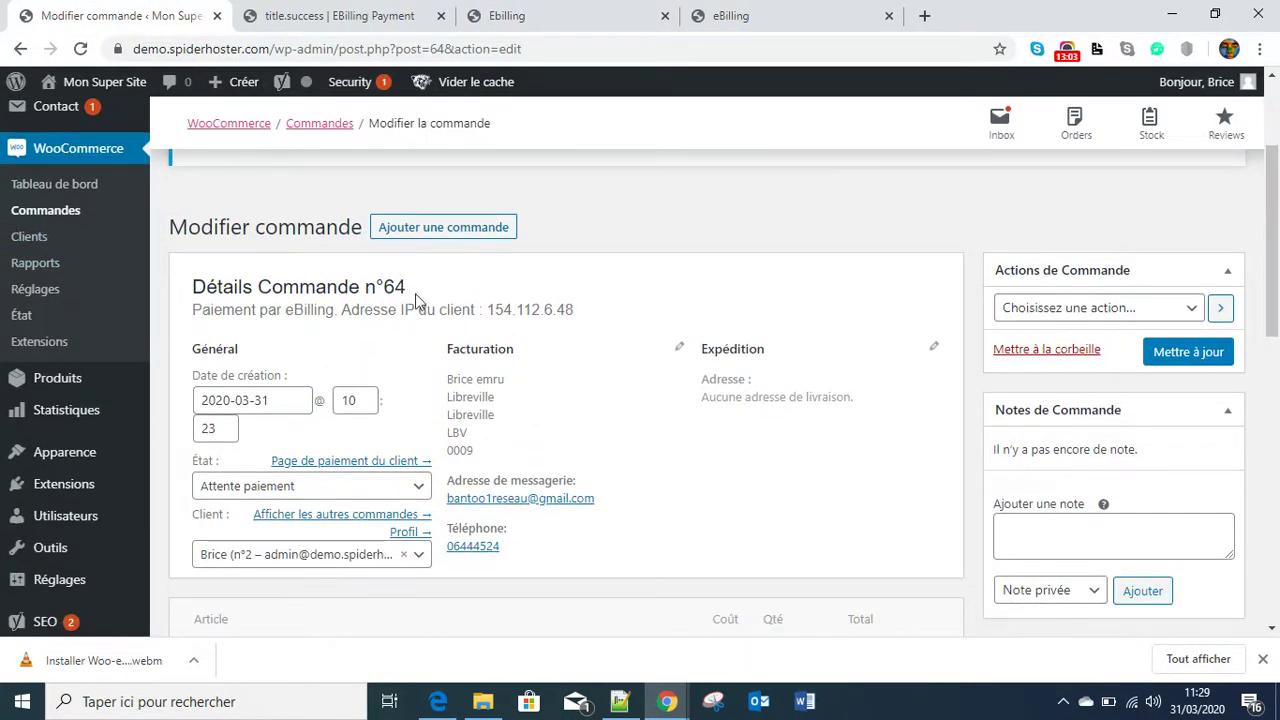
click(745, 14)
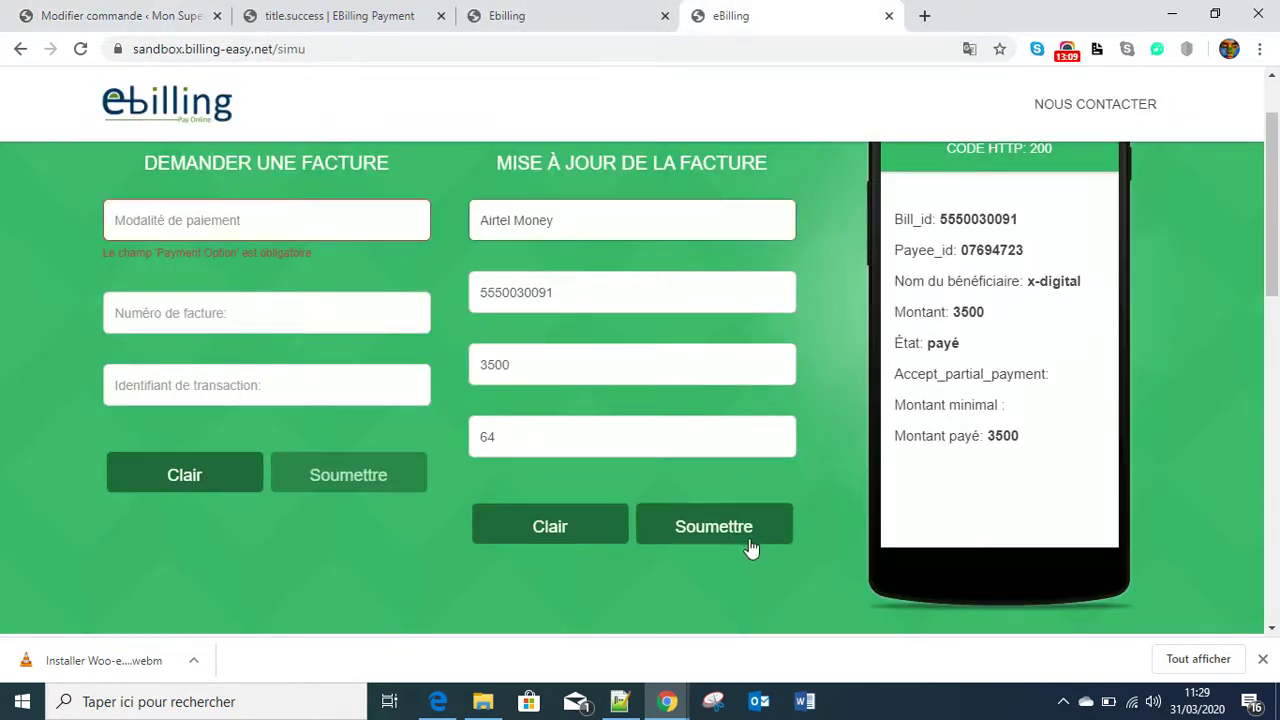
scroll(1015, 400, up, 1)
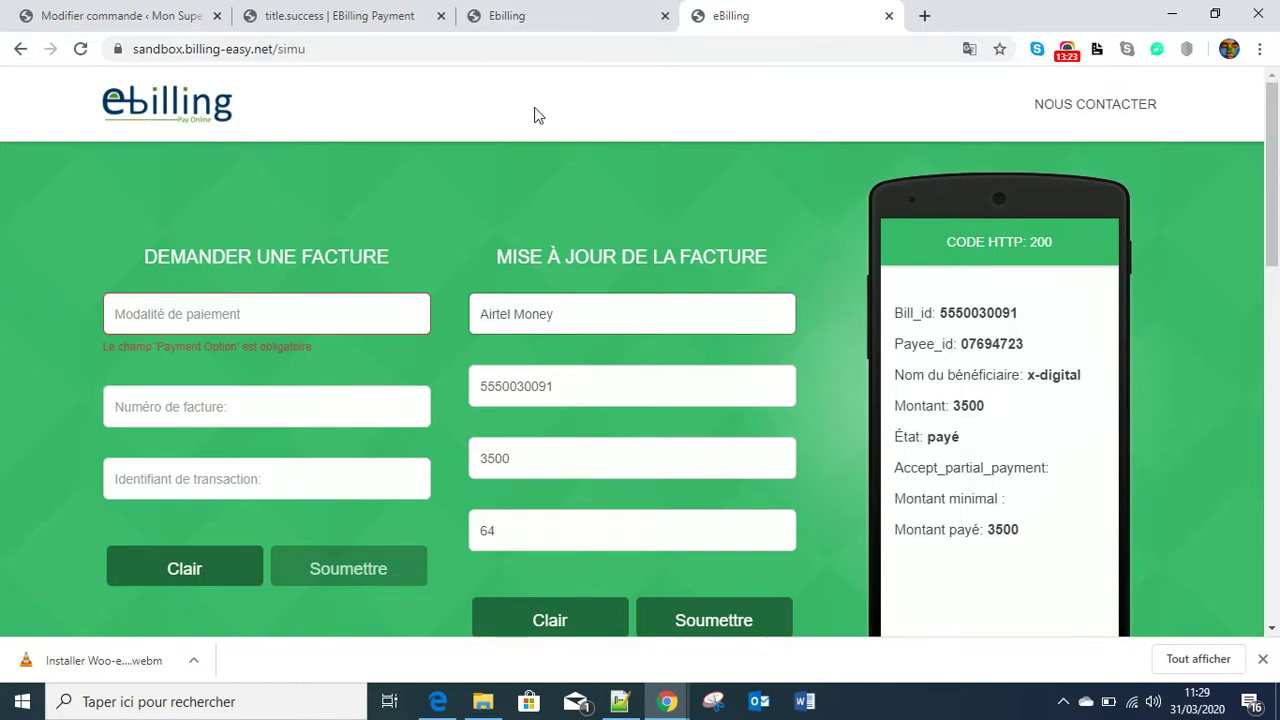
click(510, 18)
scroll(527, 147, up, 3)
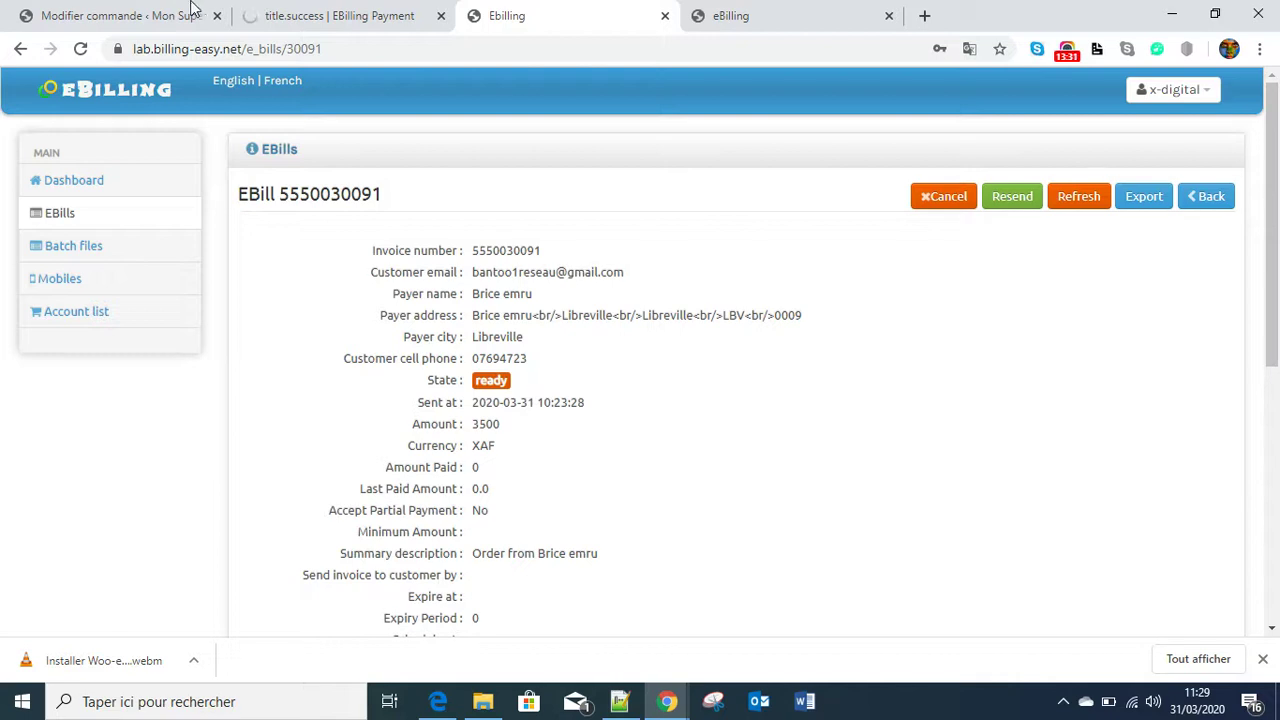
click(80, 52)
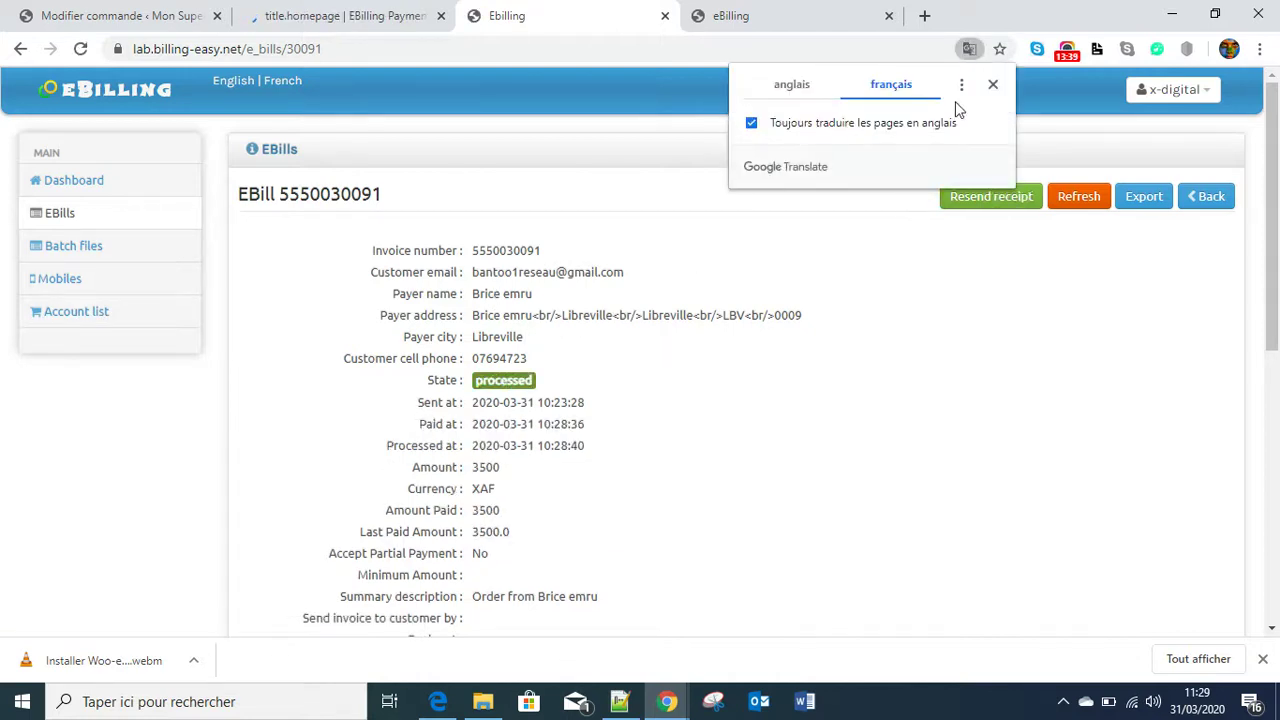
click(992, 84)
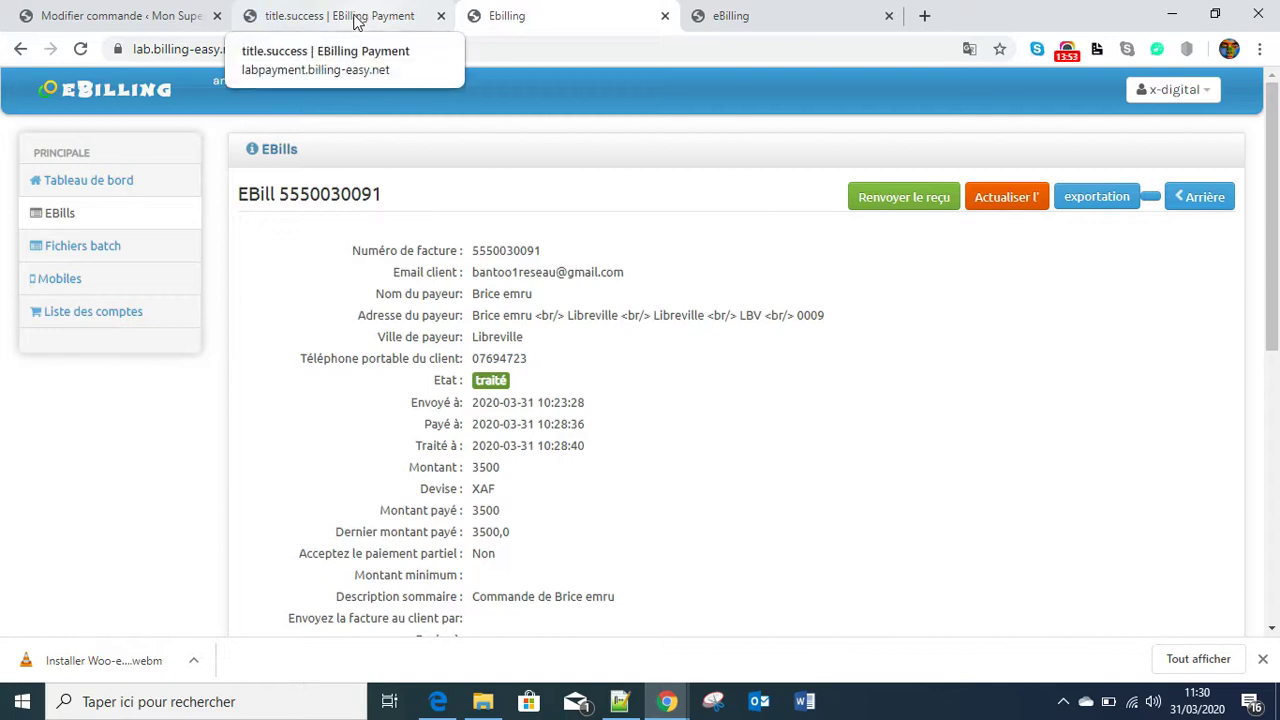
click(105, 17)
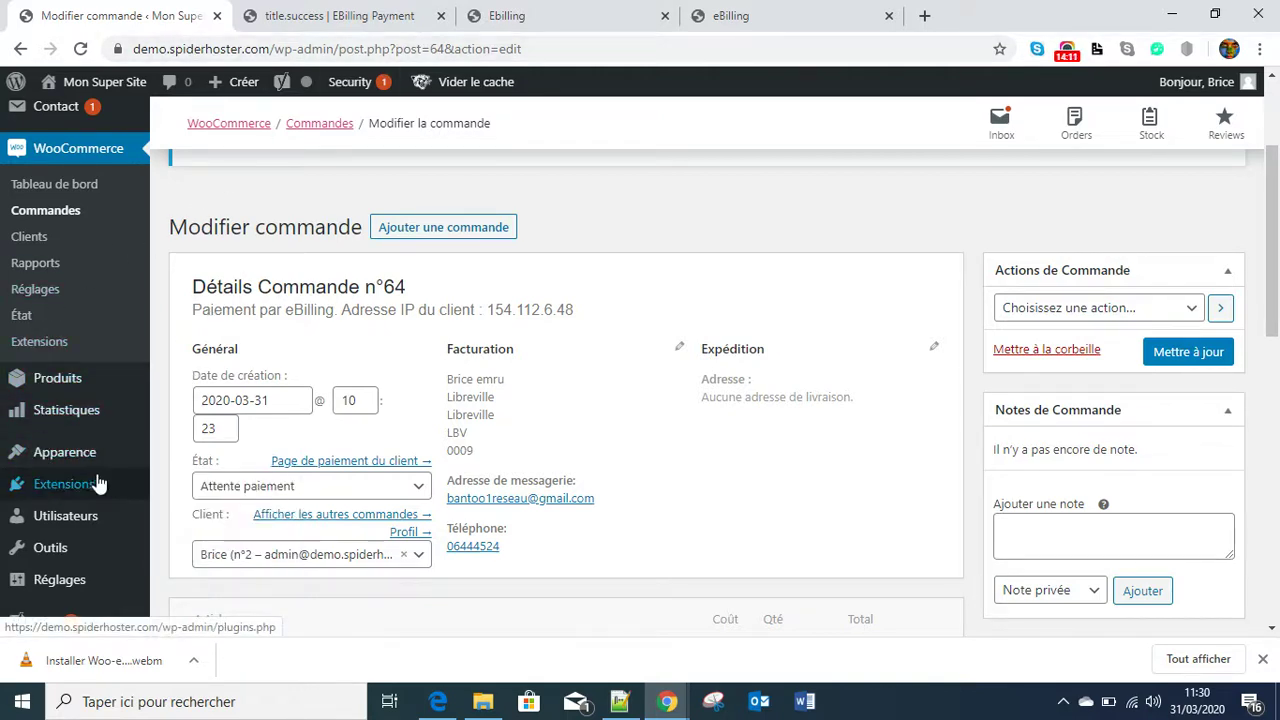
- Go to WooCommerce > Réglages to show the Général shop address settings
scroll(94, 490, down, 1)
scroll(75, 310, up, 2)
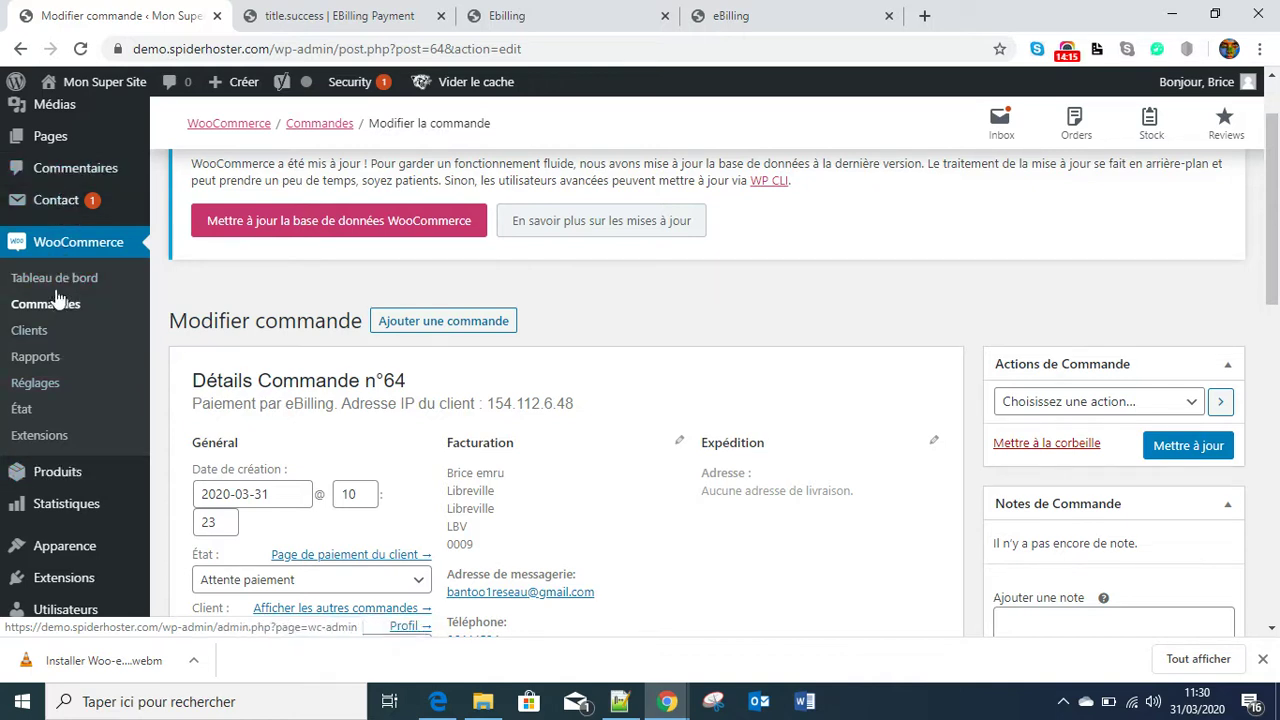
click(30, 389)
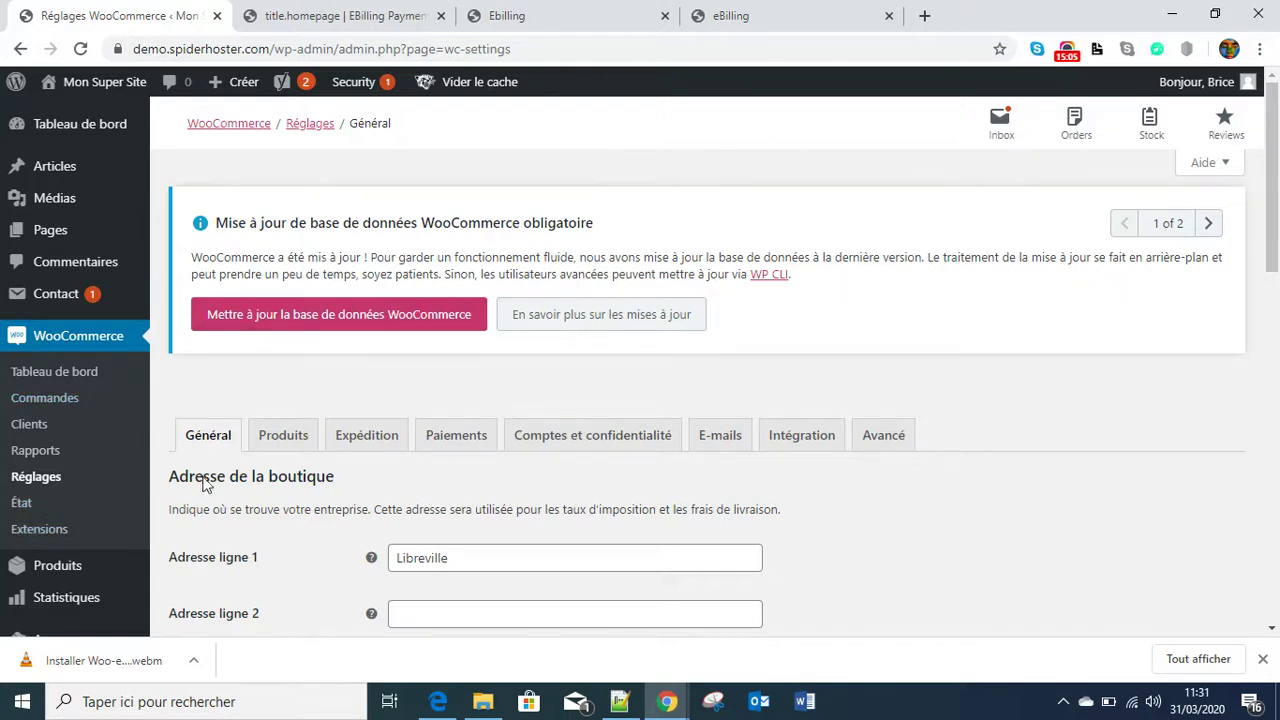
- Open the eBilling gateway's settings from the Paiements list (enabled, identifier x-digital)
scroll(654, 465, down, 4)
scroll(702, 360, up, 3)
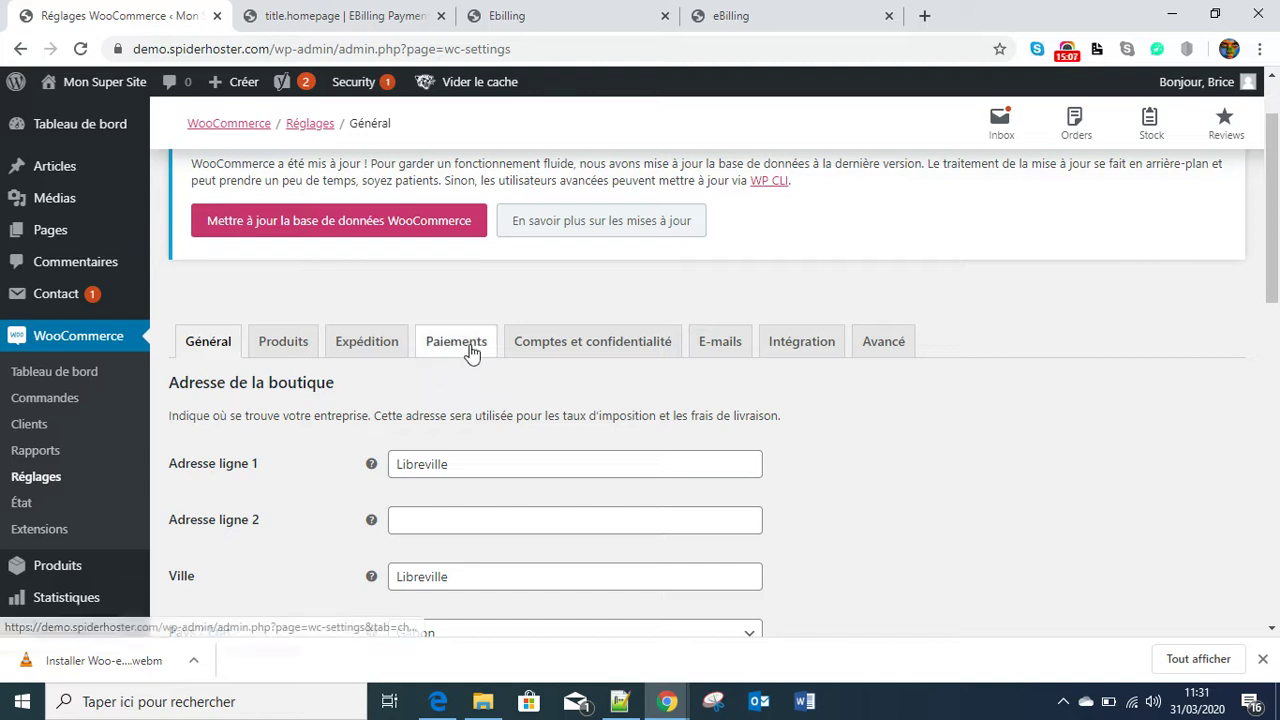
click(465, 350)
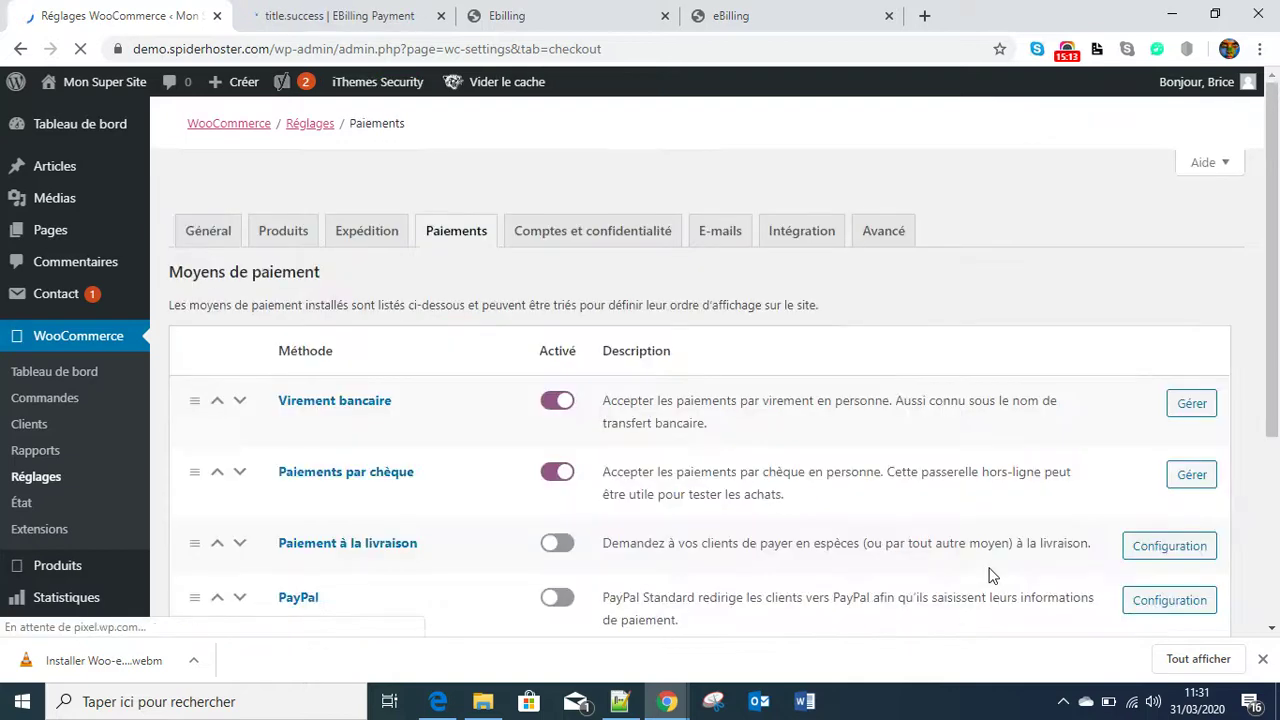
scroll(960, 560, down, 3)
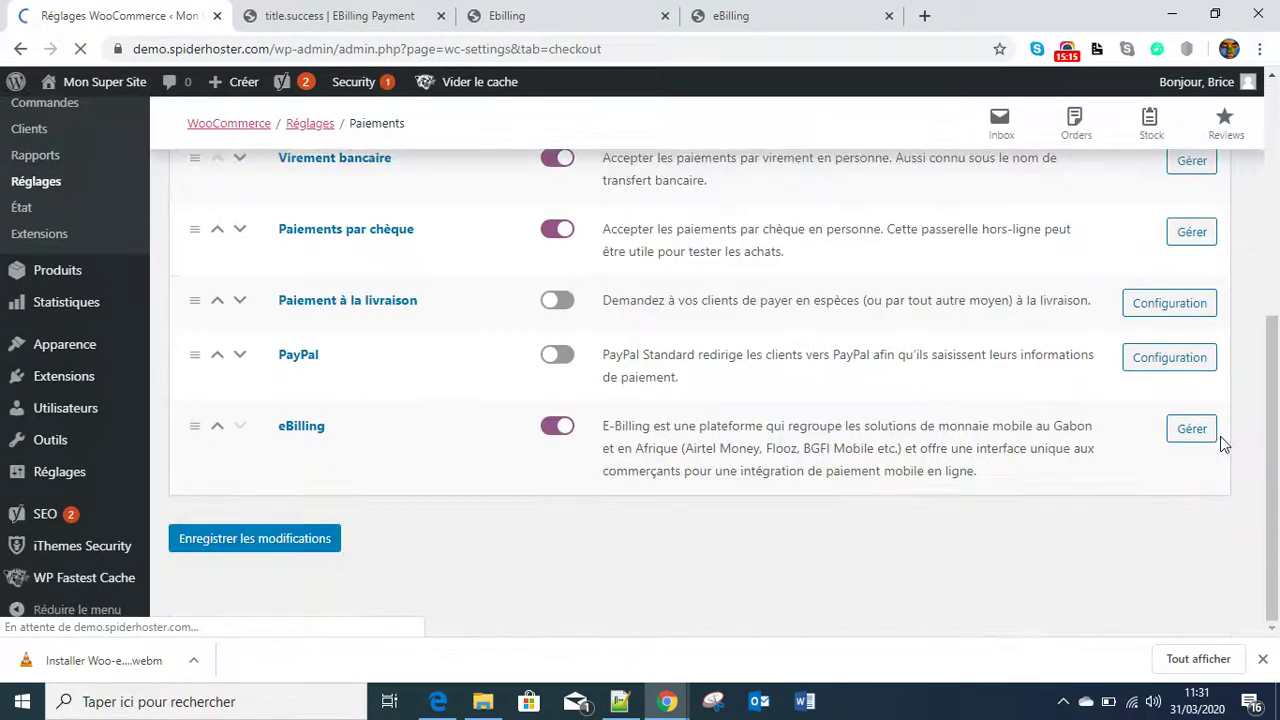
click(1197, 434)
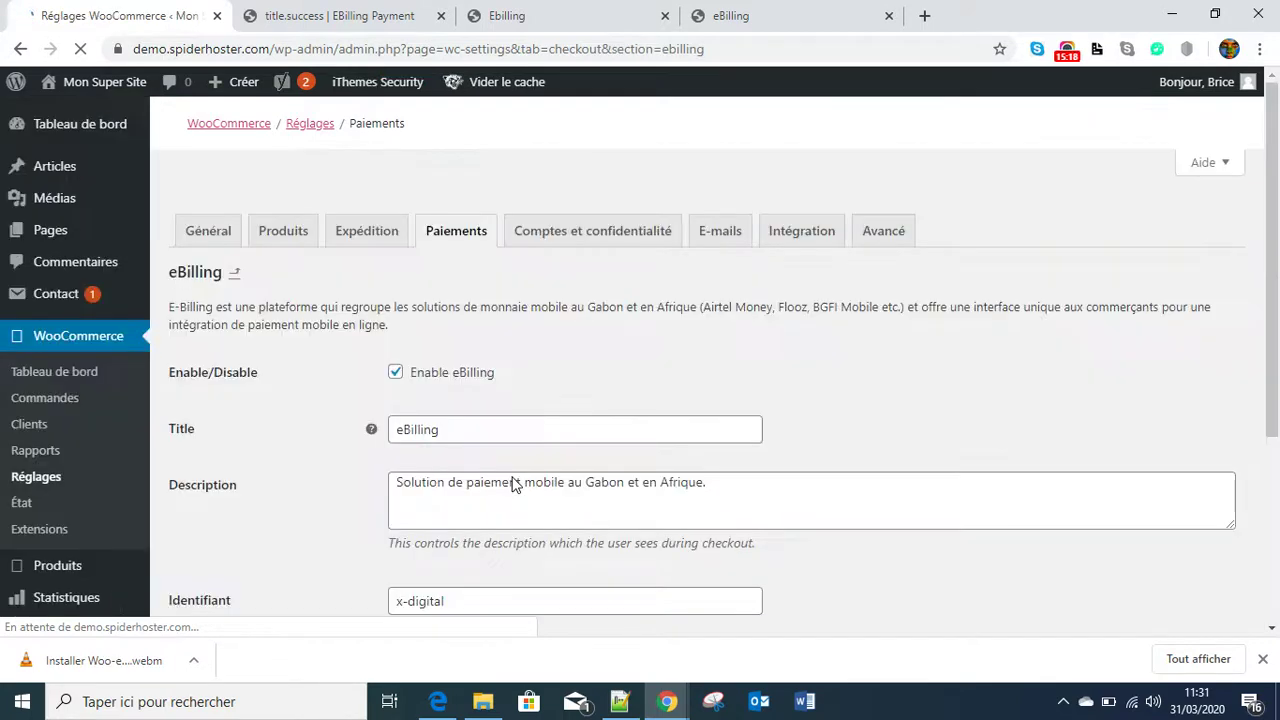
scroll(810, 484, down, 3)
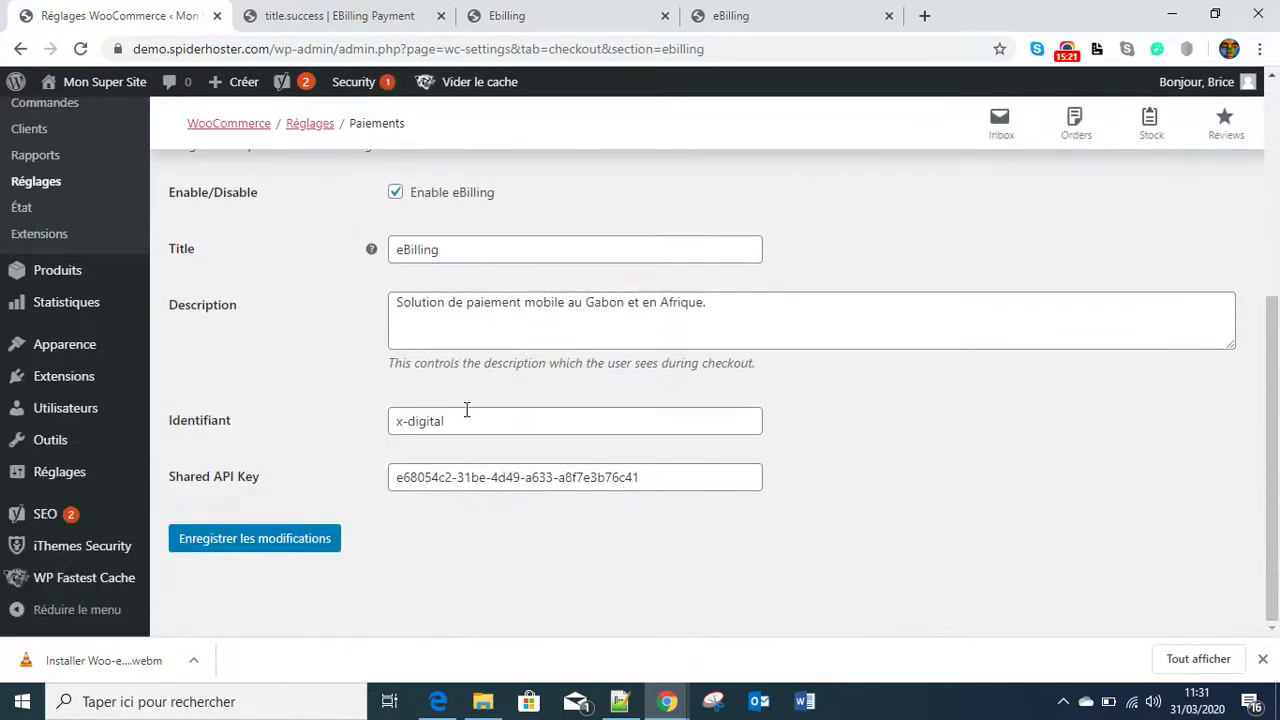
drag(467, 414, 368, 427)
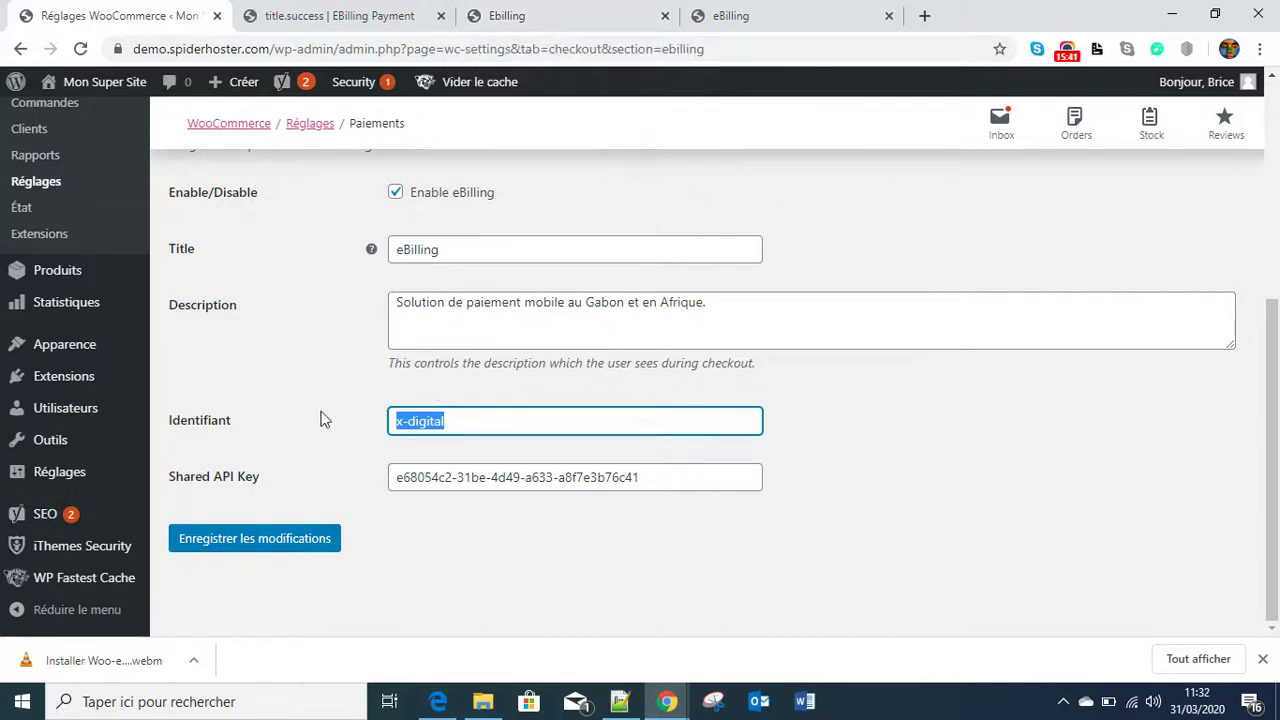
drag(467, 420, 384, 428)
click(664, 476)
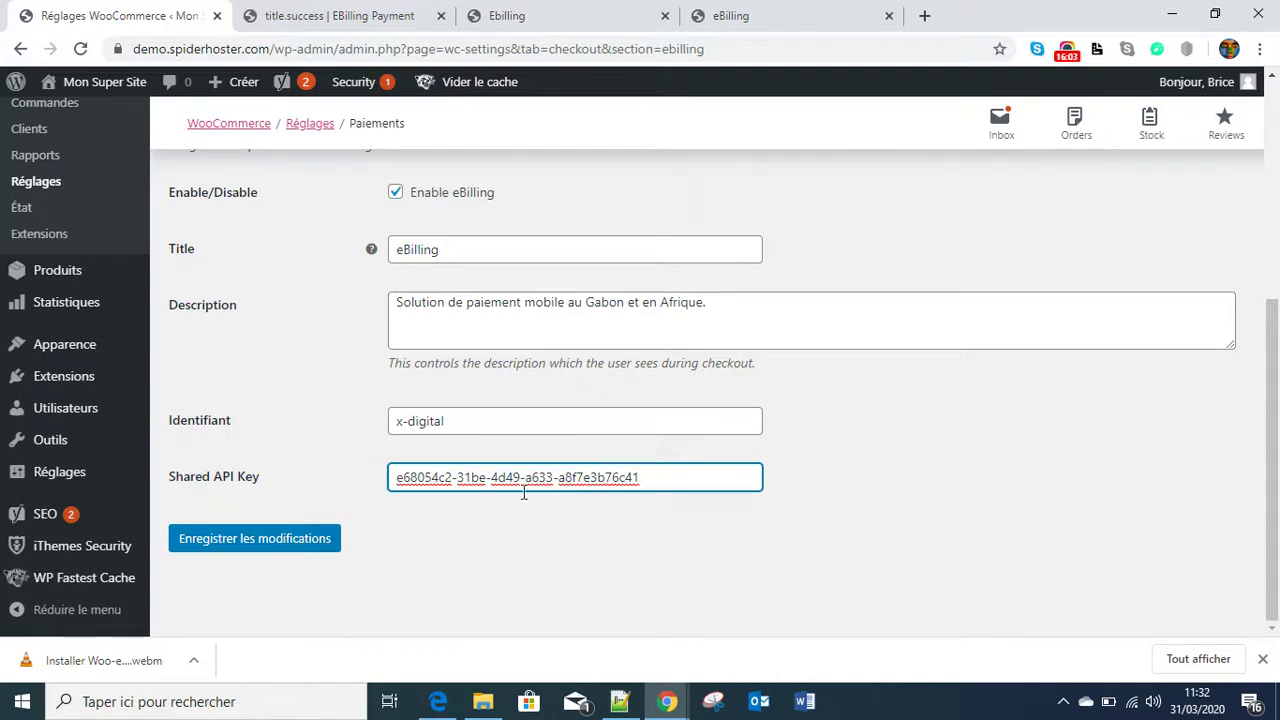
click(833, 494)
scroll(393, 355, up, 5)
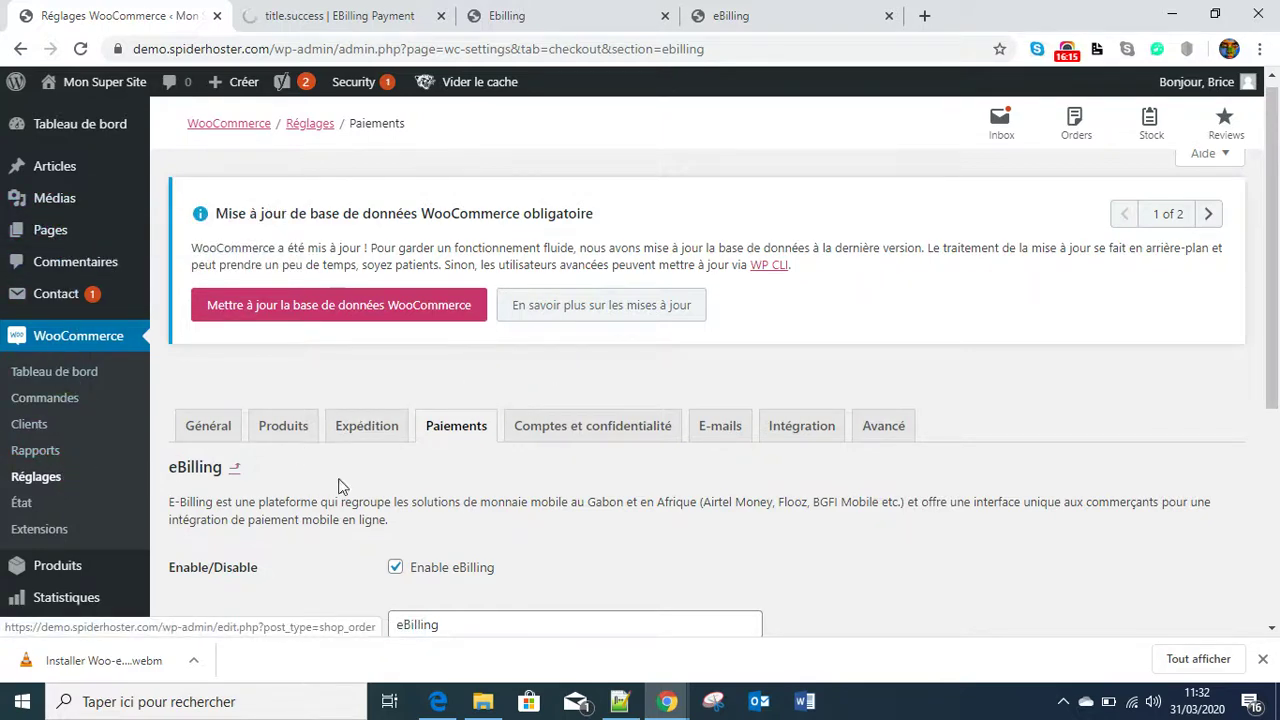
scroll(654, 491, down, 2)
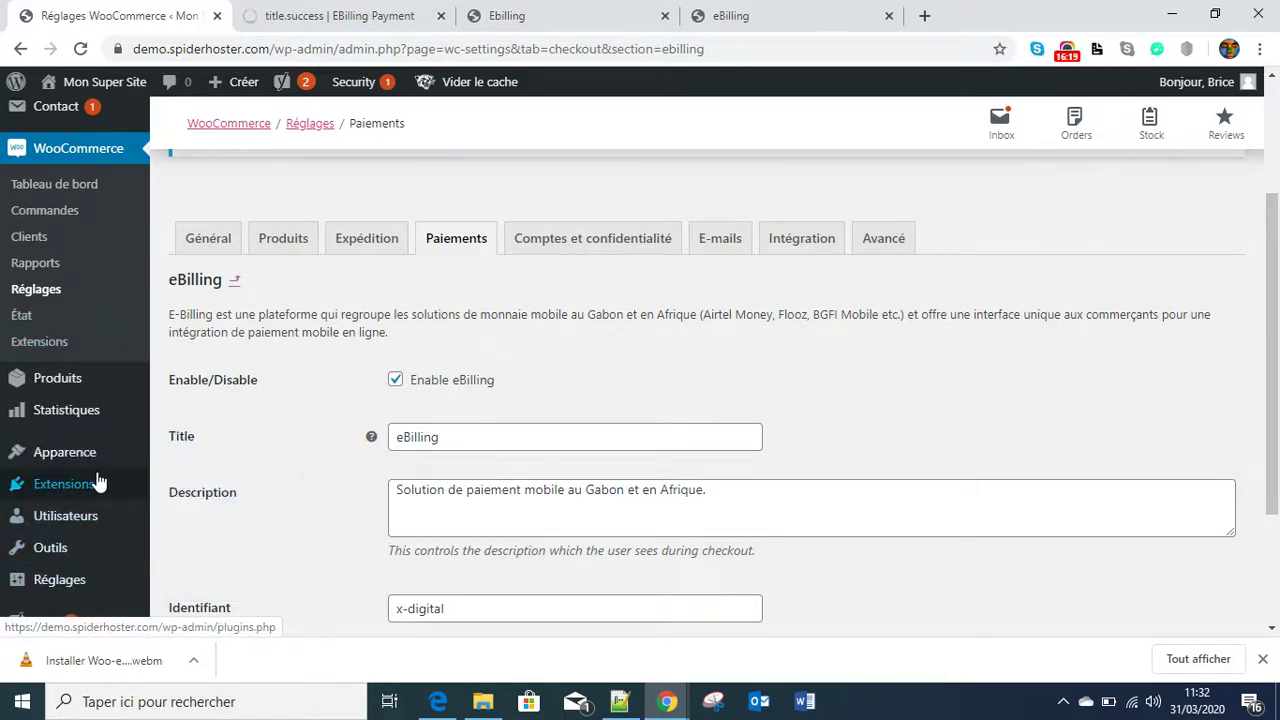
mouse_move(82, 488)
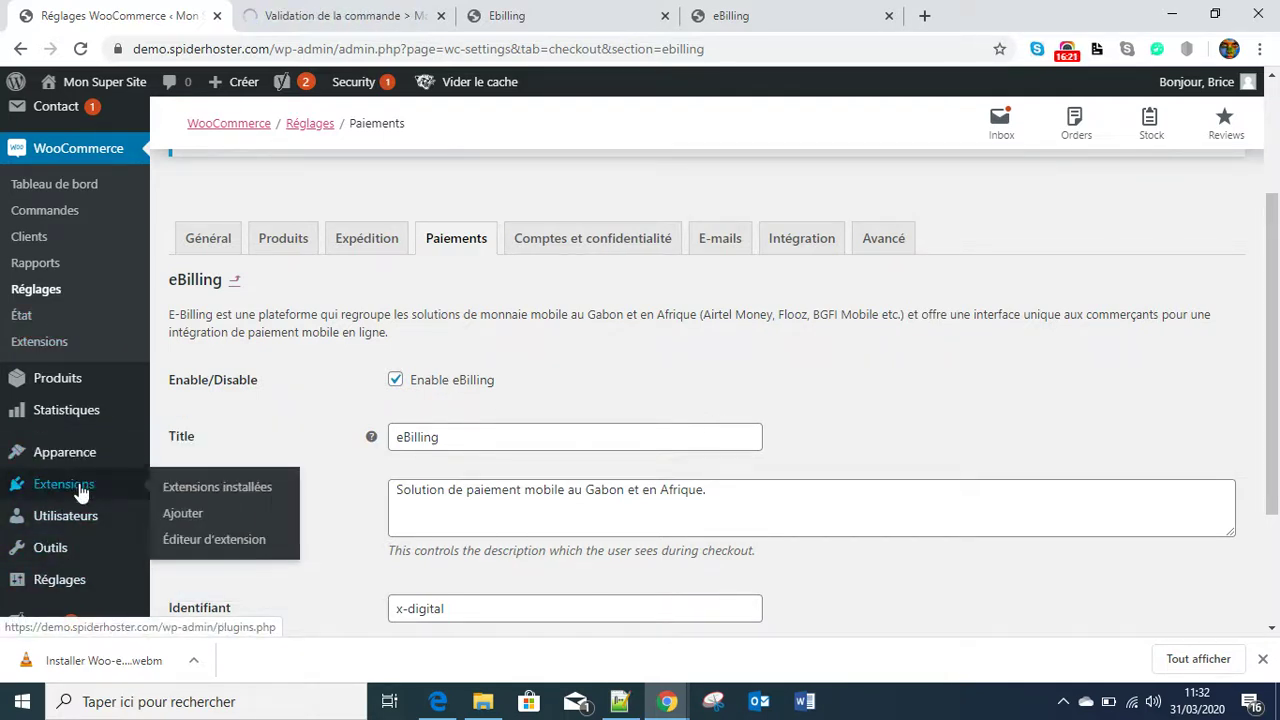
- Browse Extensions installées to find the active Woo-eBilling 1.0.0 plugin
click(262, 478)
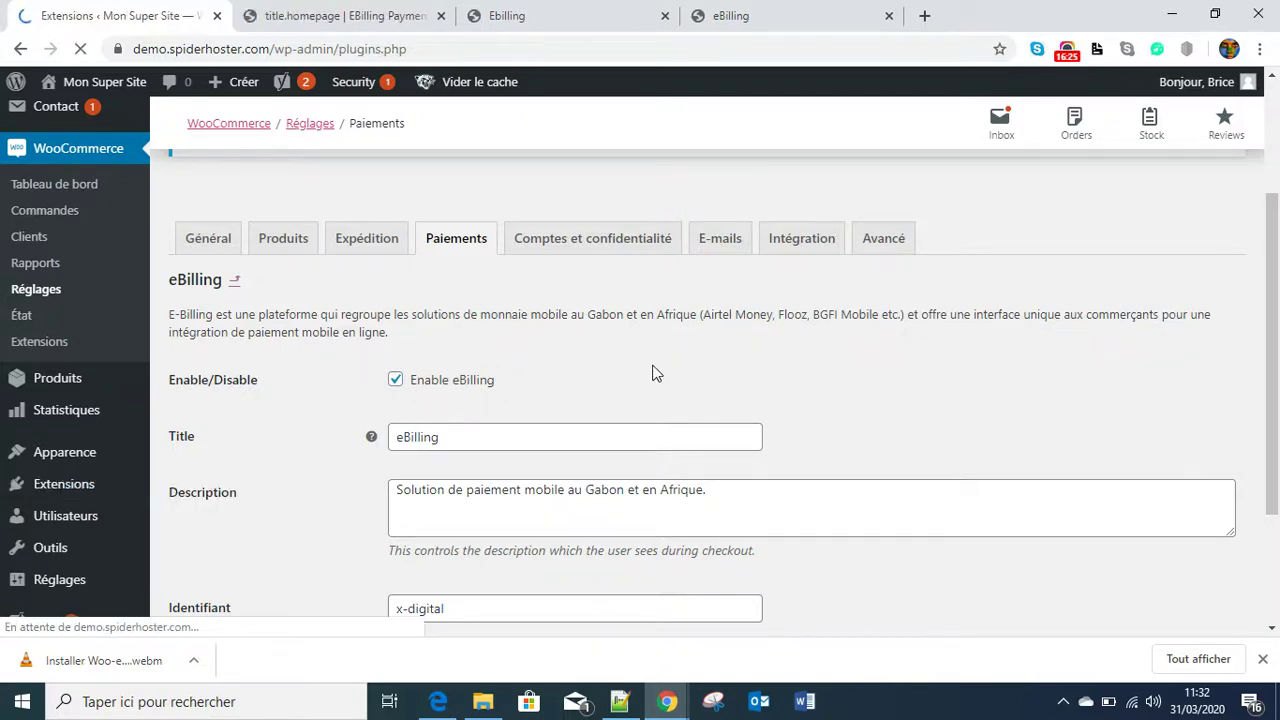
scroll(651, 372, down, 3)
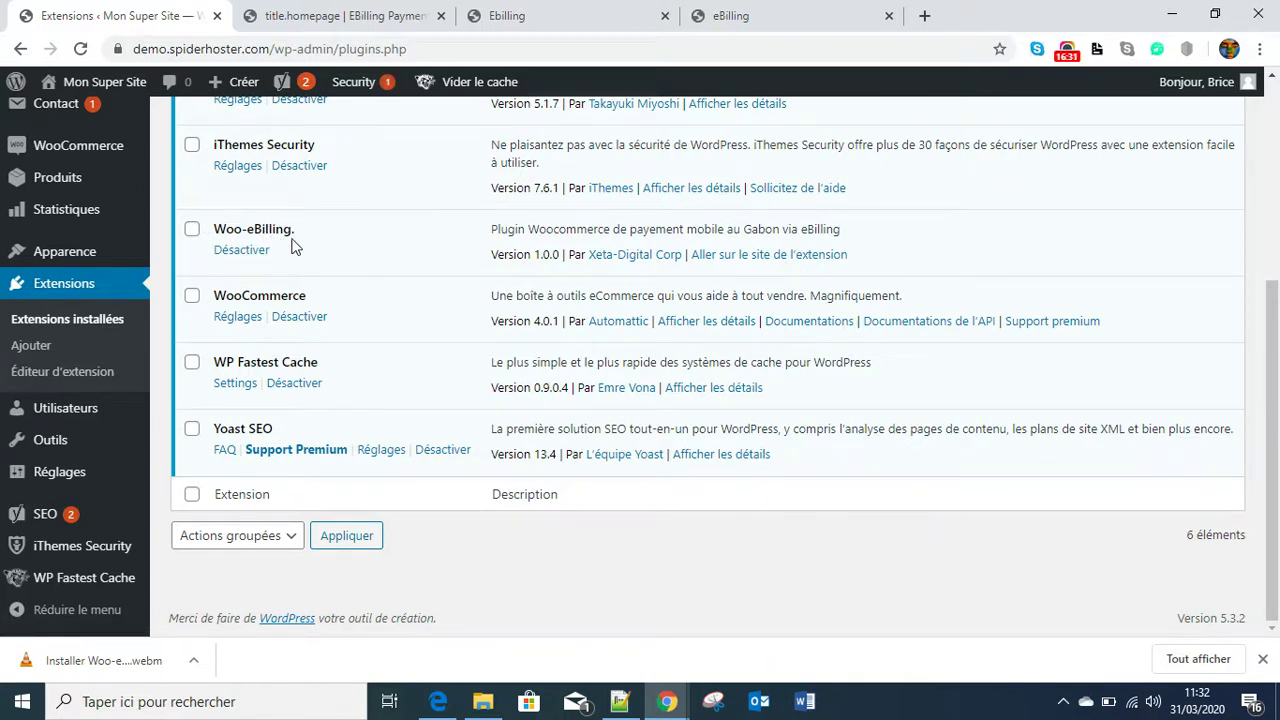
scroll(397, 303, up, 4)
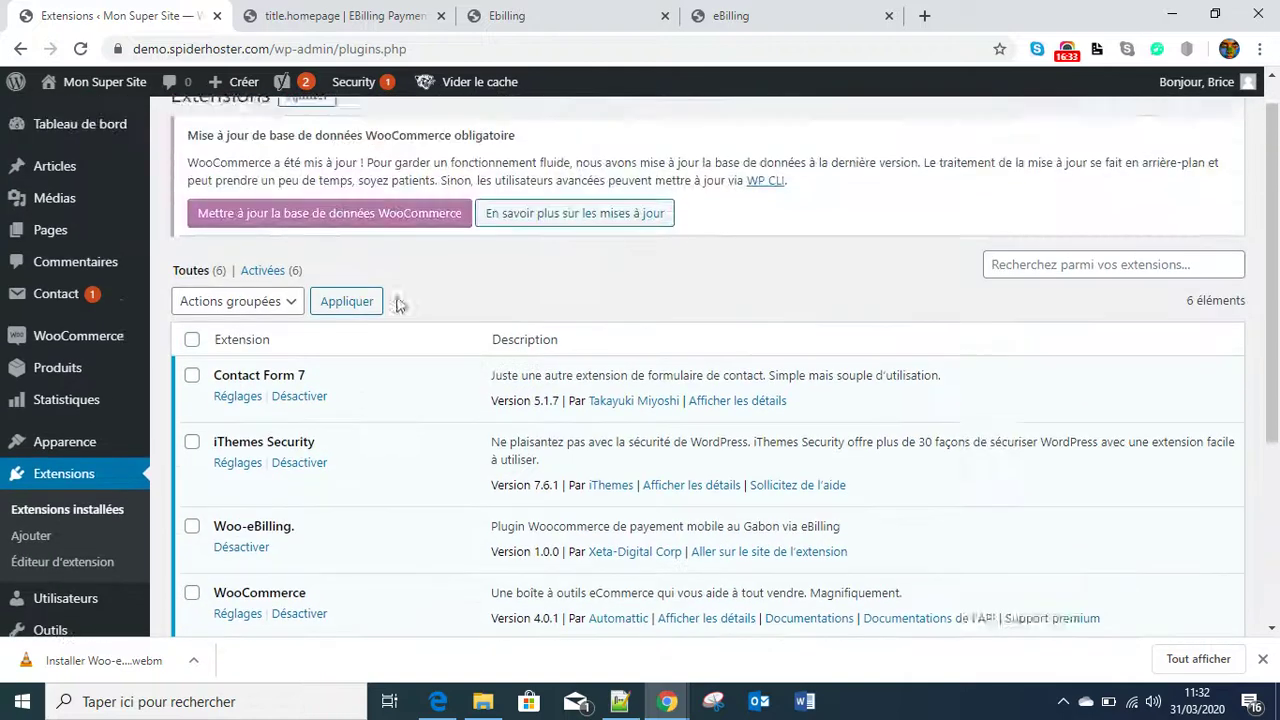